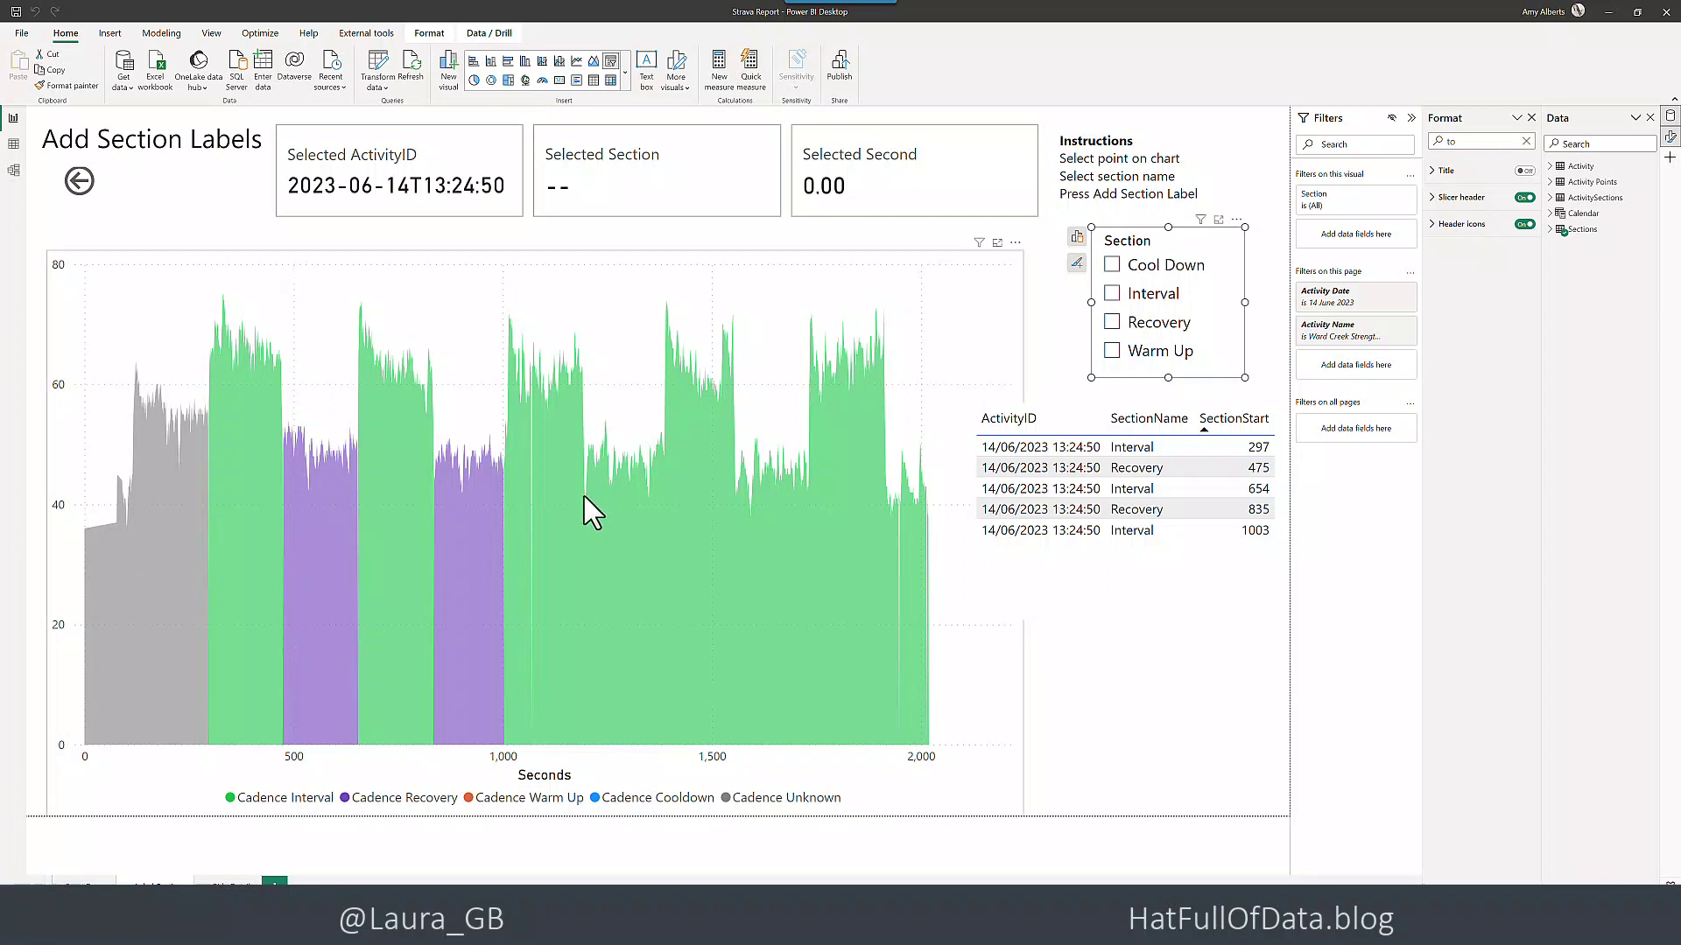
Select the cadence chart point at about 1,200 seconds and Recovery in the Section slicer
{"action": "left_click", "coordinate": [618, 366]}
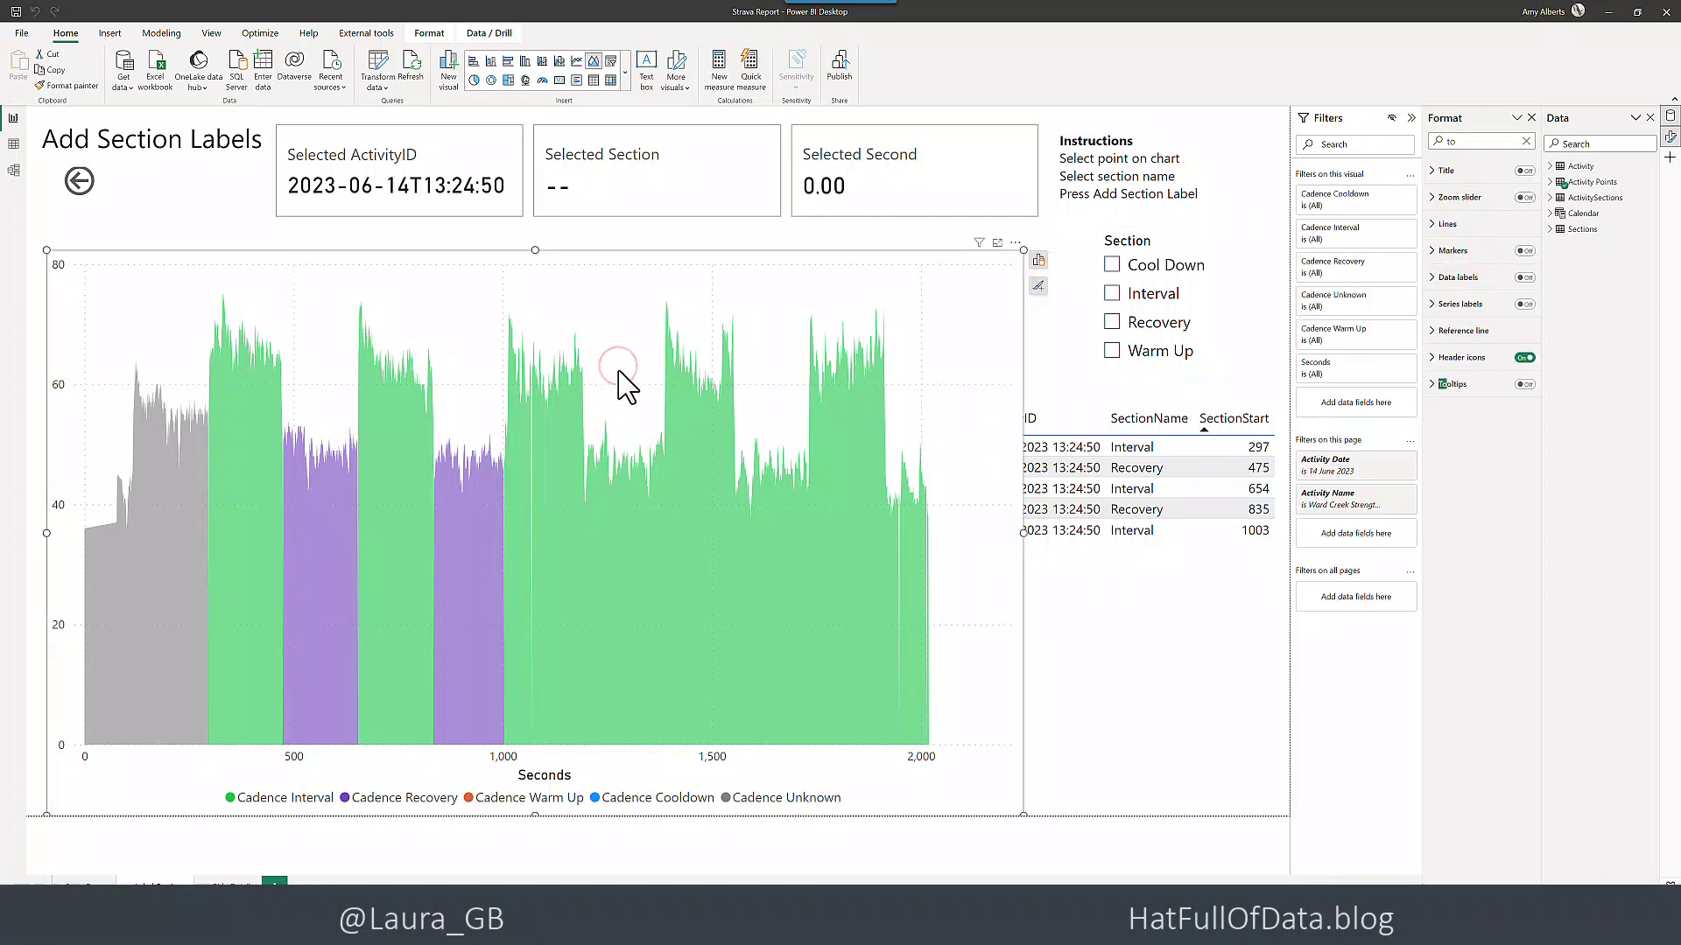
{"action": "left_click", "coordinate": [583, 490]}
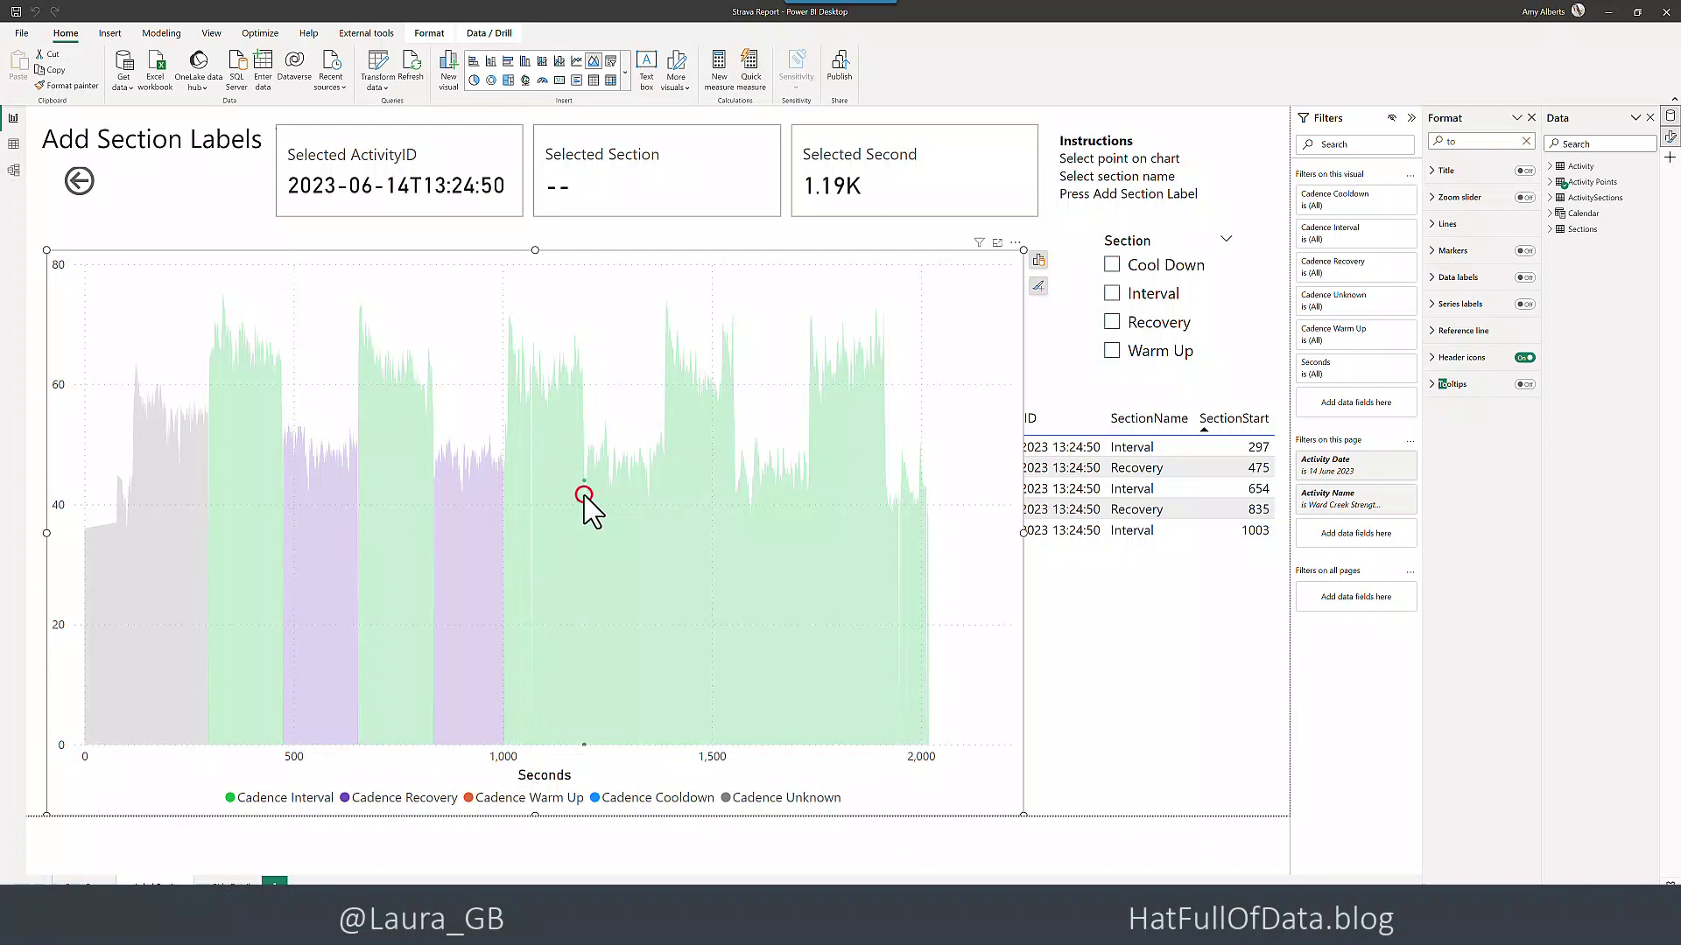
{"action": "left_click", "coordinate": [584, 495]}
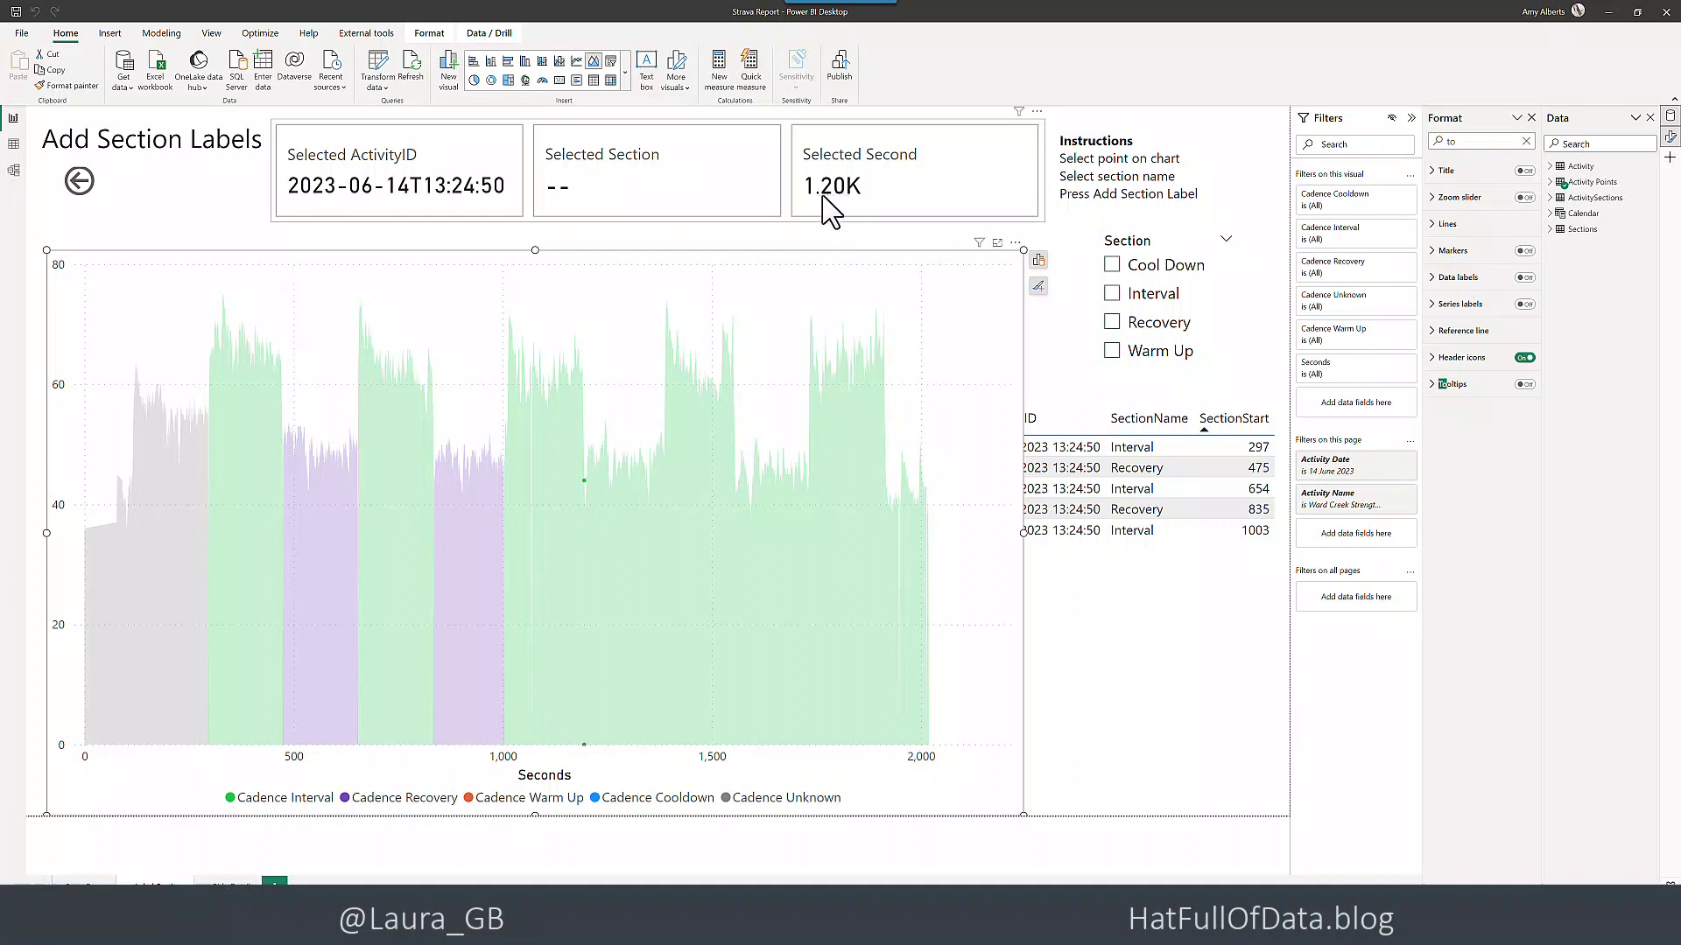
{"action": "left_click", "coordinate": [1112, 323]}
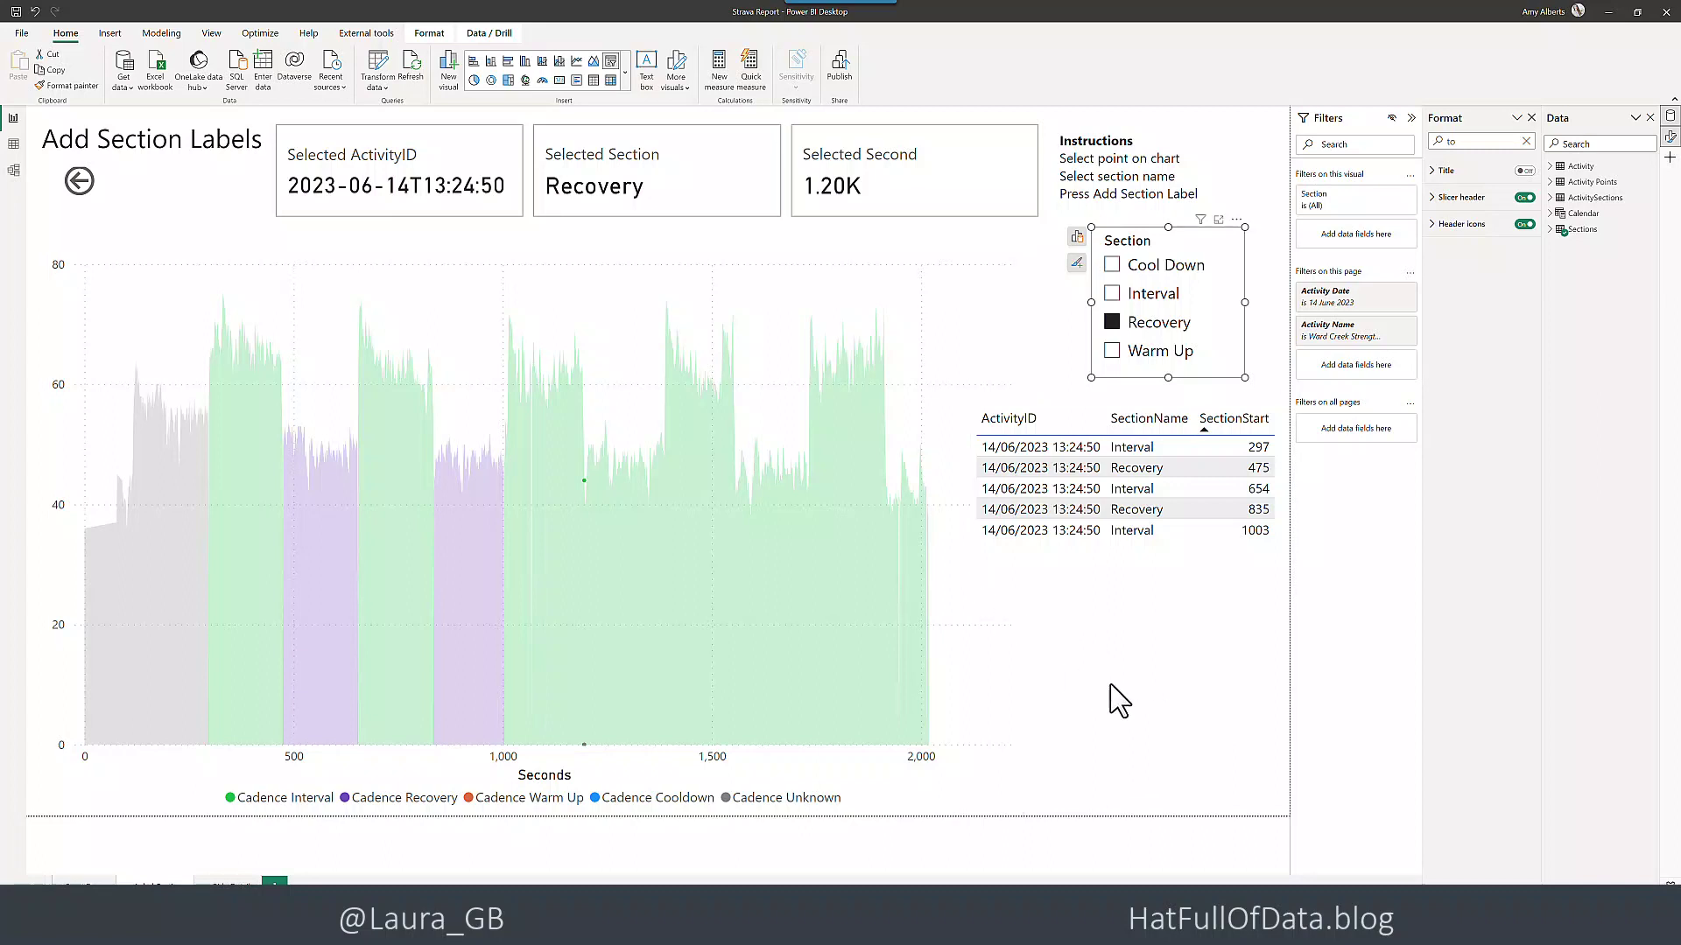
{"action": "left_click", "coordinate": [1141, 676]}
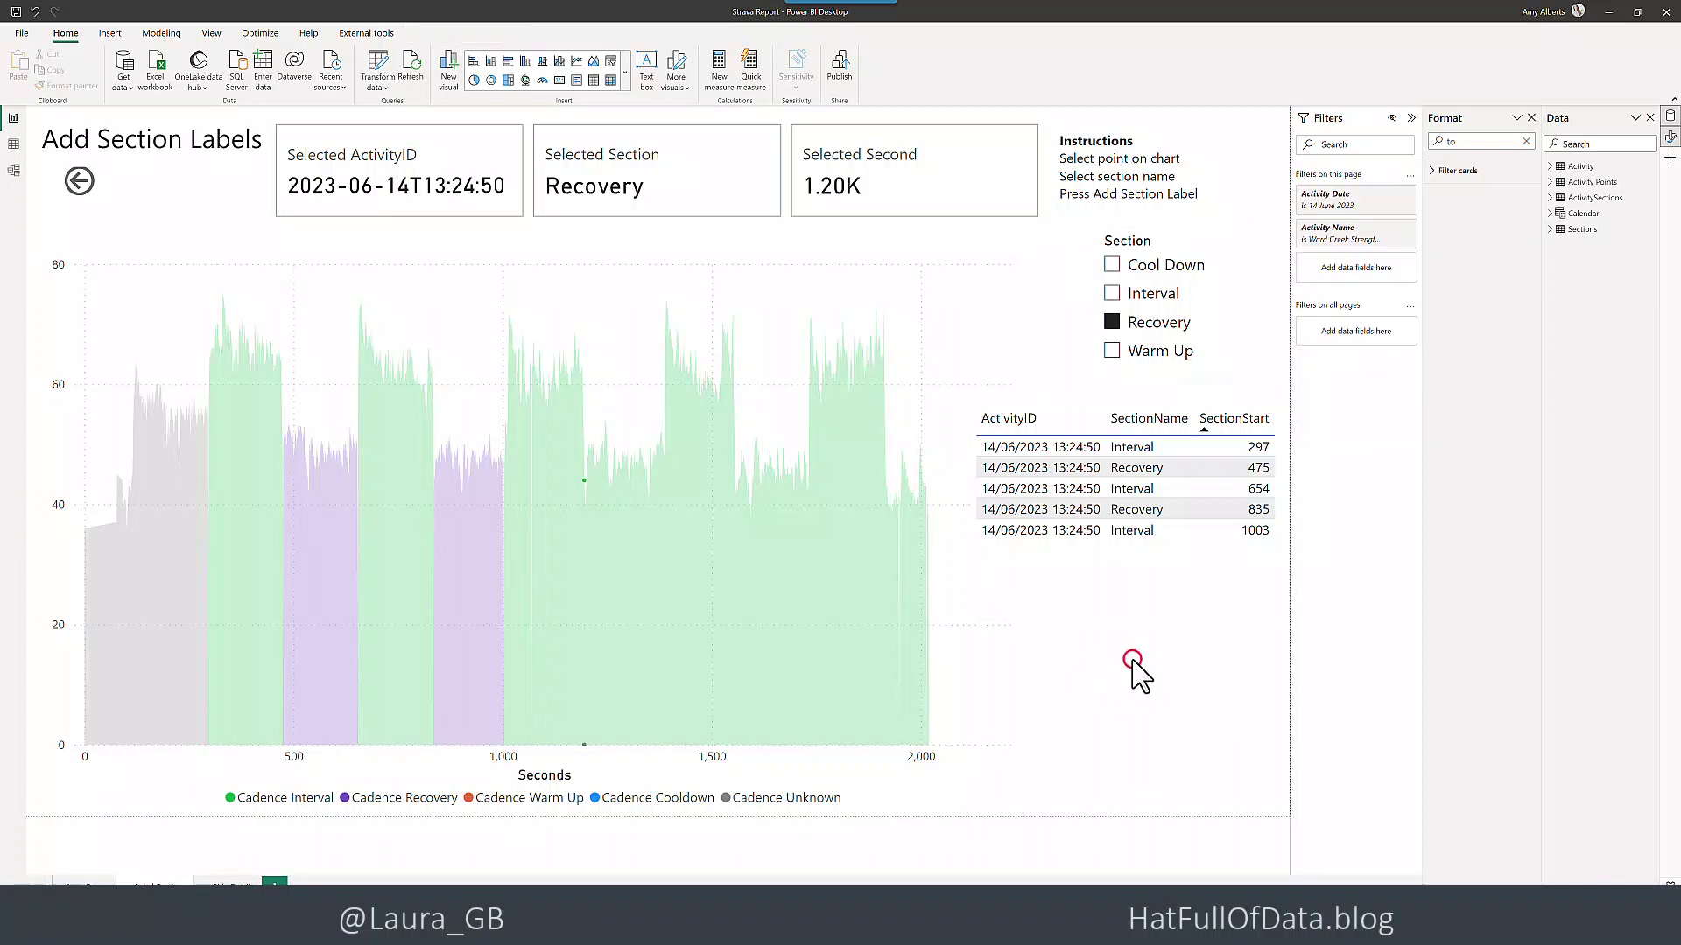
Add a Power Automate button visual from the full visuals gallery
{"action": "left_click", "coordinate": [625, 74]}
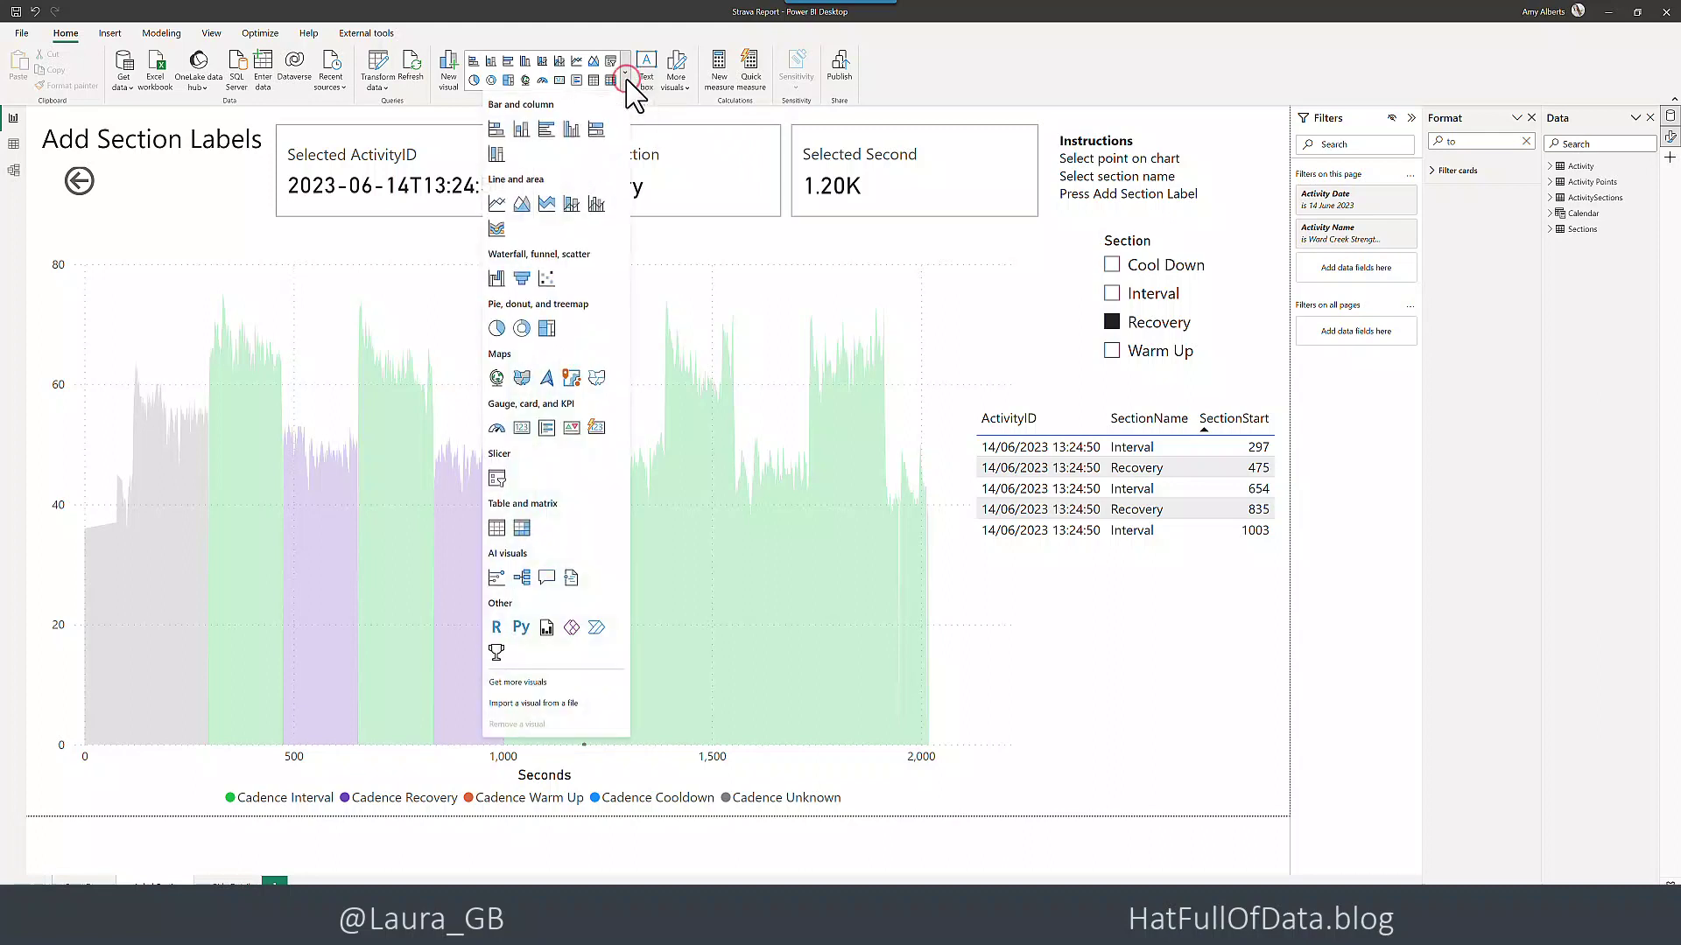
{"action": "left_click", "coordinate": [598, 628]}
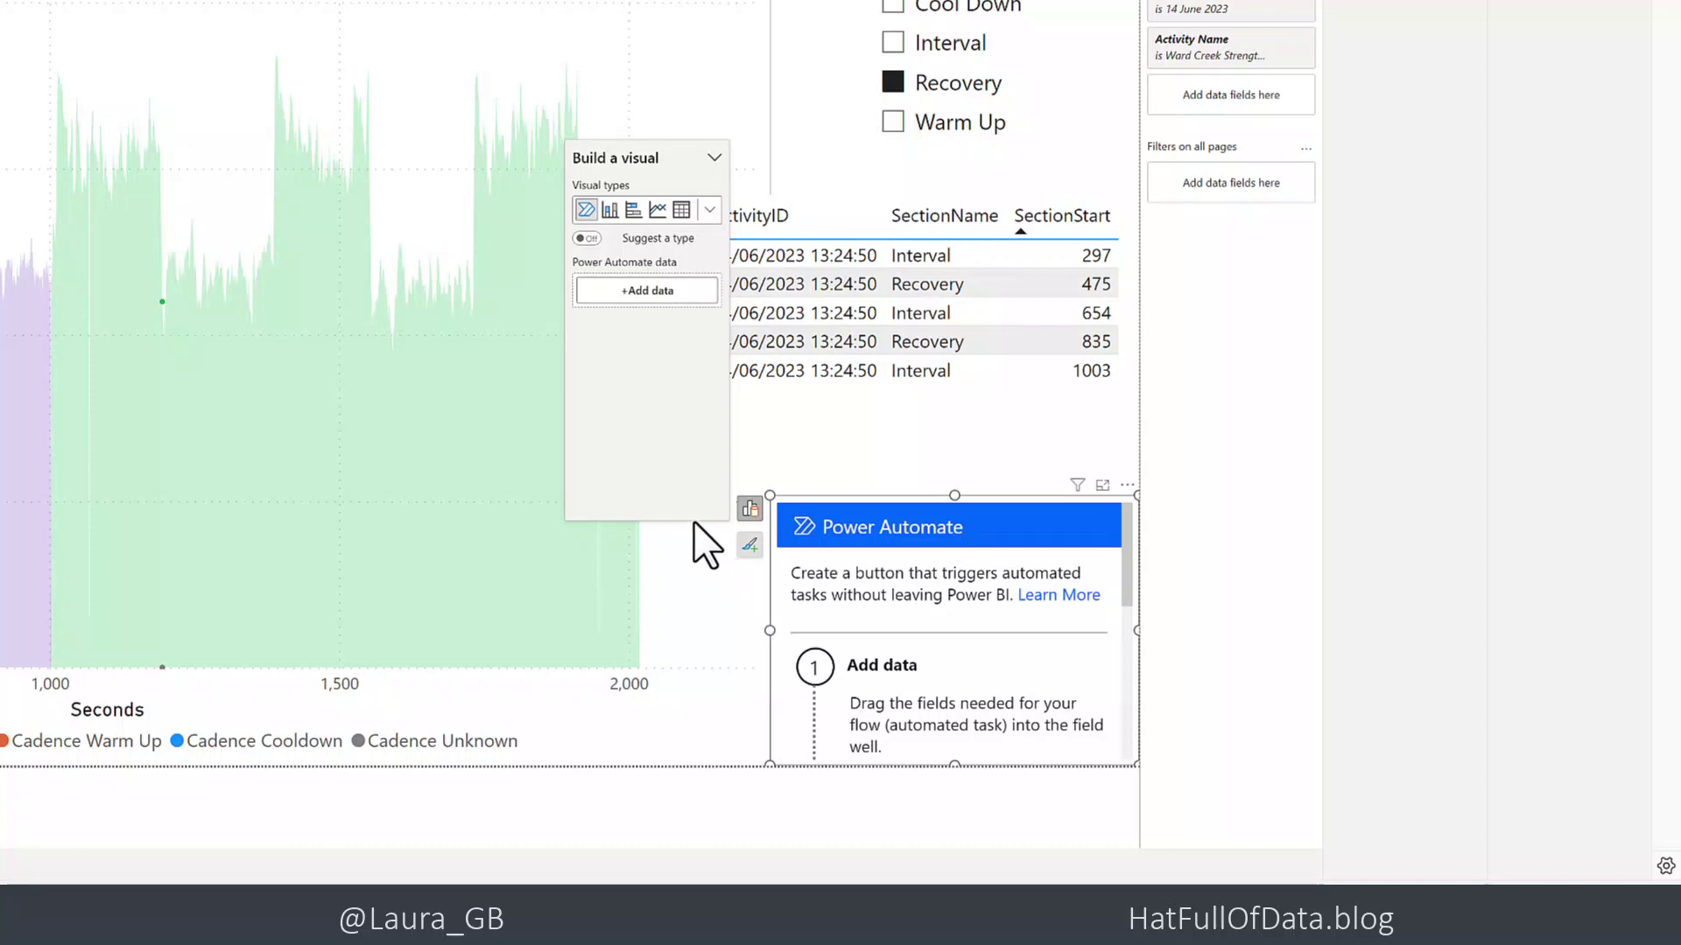
Add Activity > Flow Measures Selected ActivityID, Selected Second and Selected Section to the button's data
{"action": "left_click", "coordinate": [652, 297]}
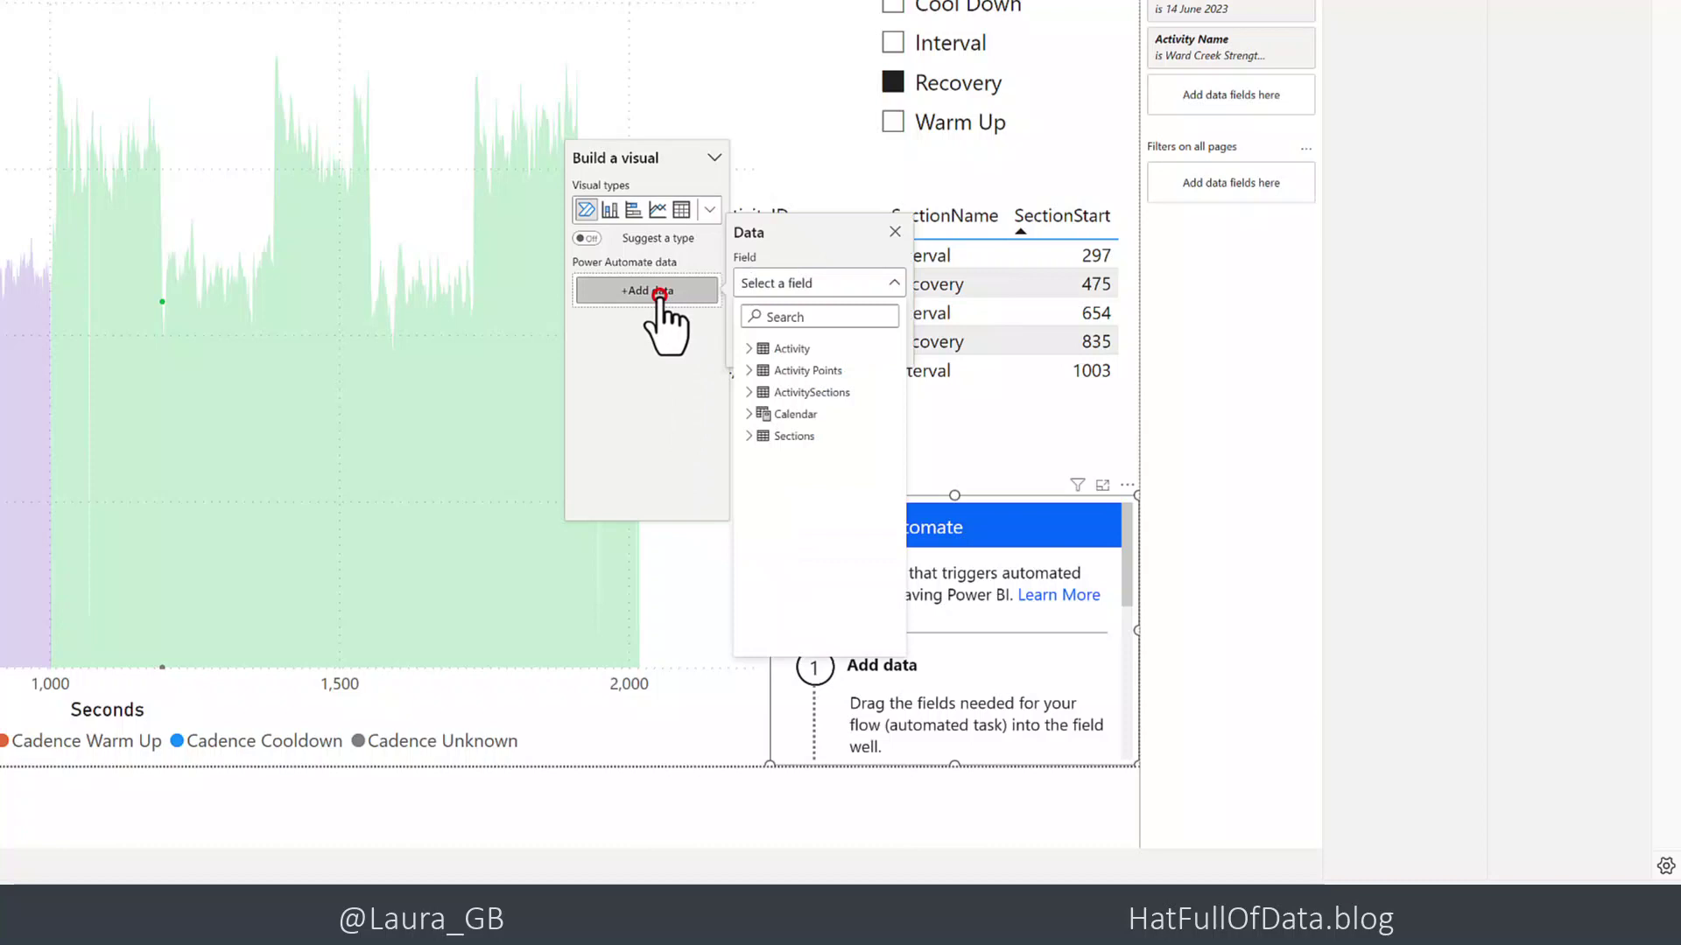
{"action": "left_click", "coordinate": [750, 349]}
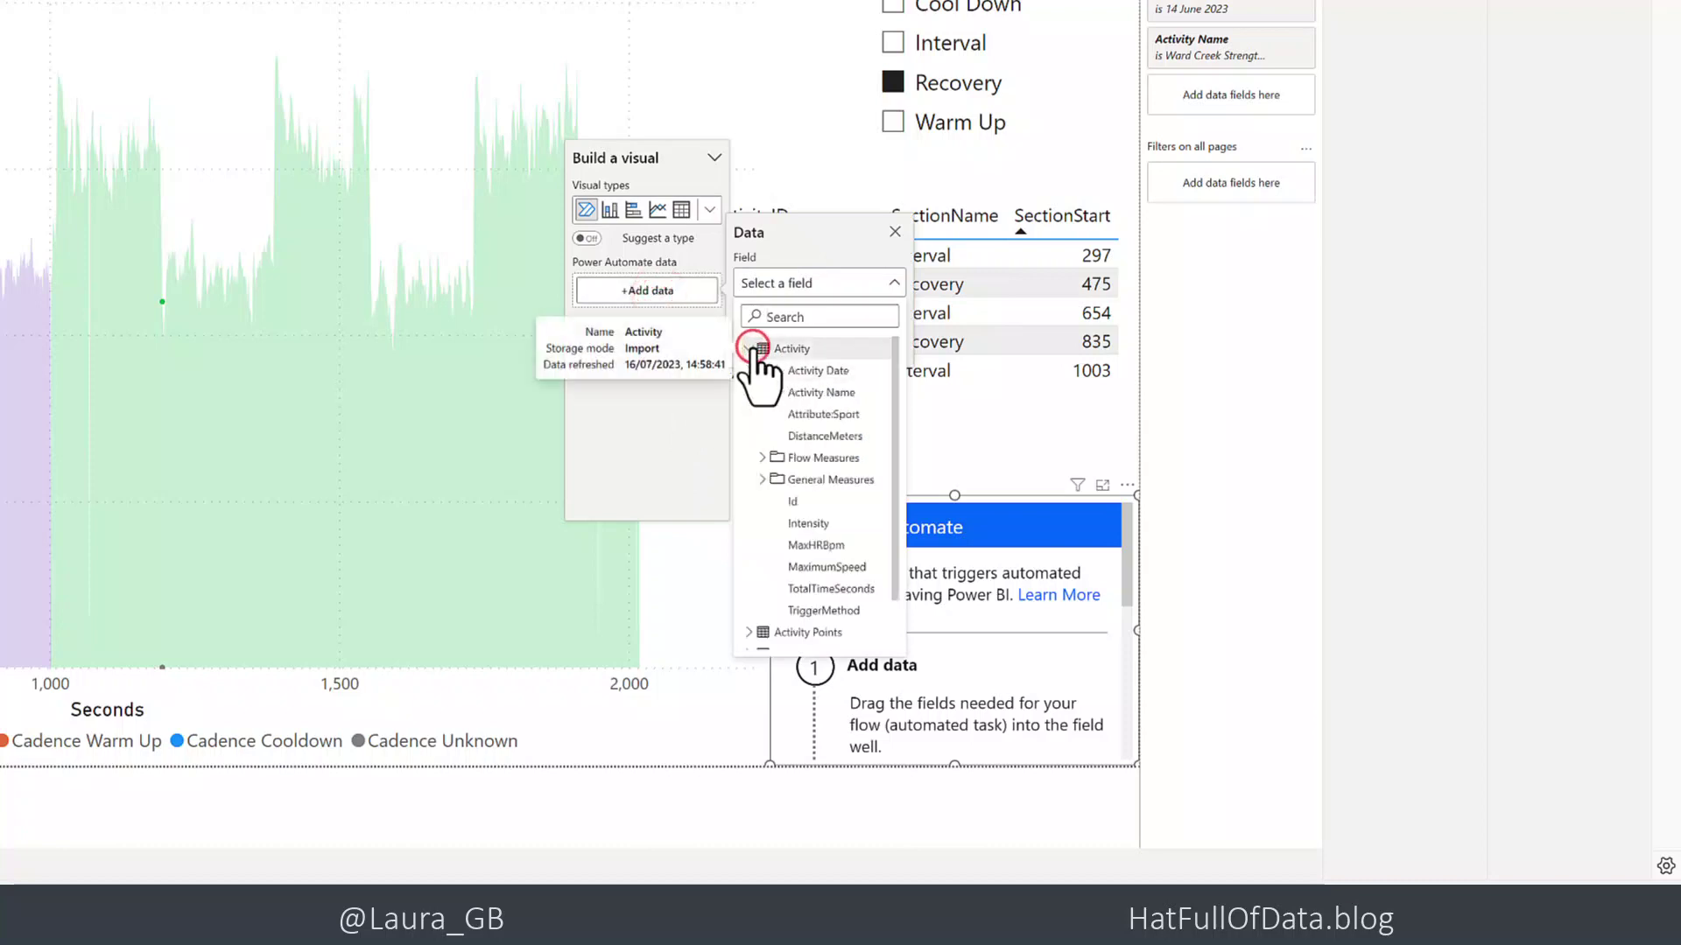
{"action": "left_click", "coordinate": [761, 457]}
{"action": "left_click", "coordinate": [806, 482]}
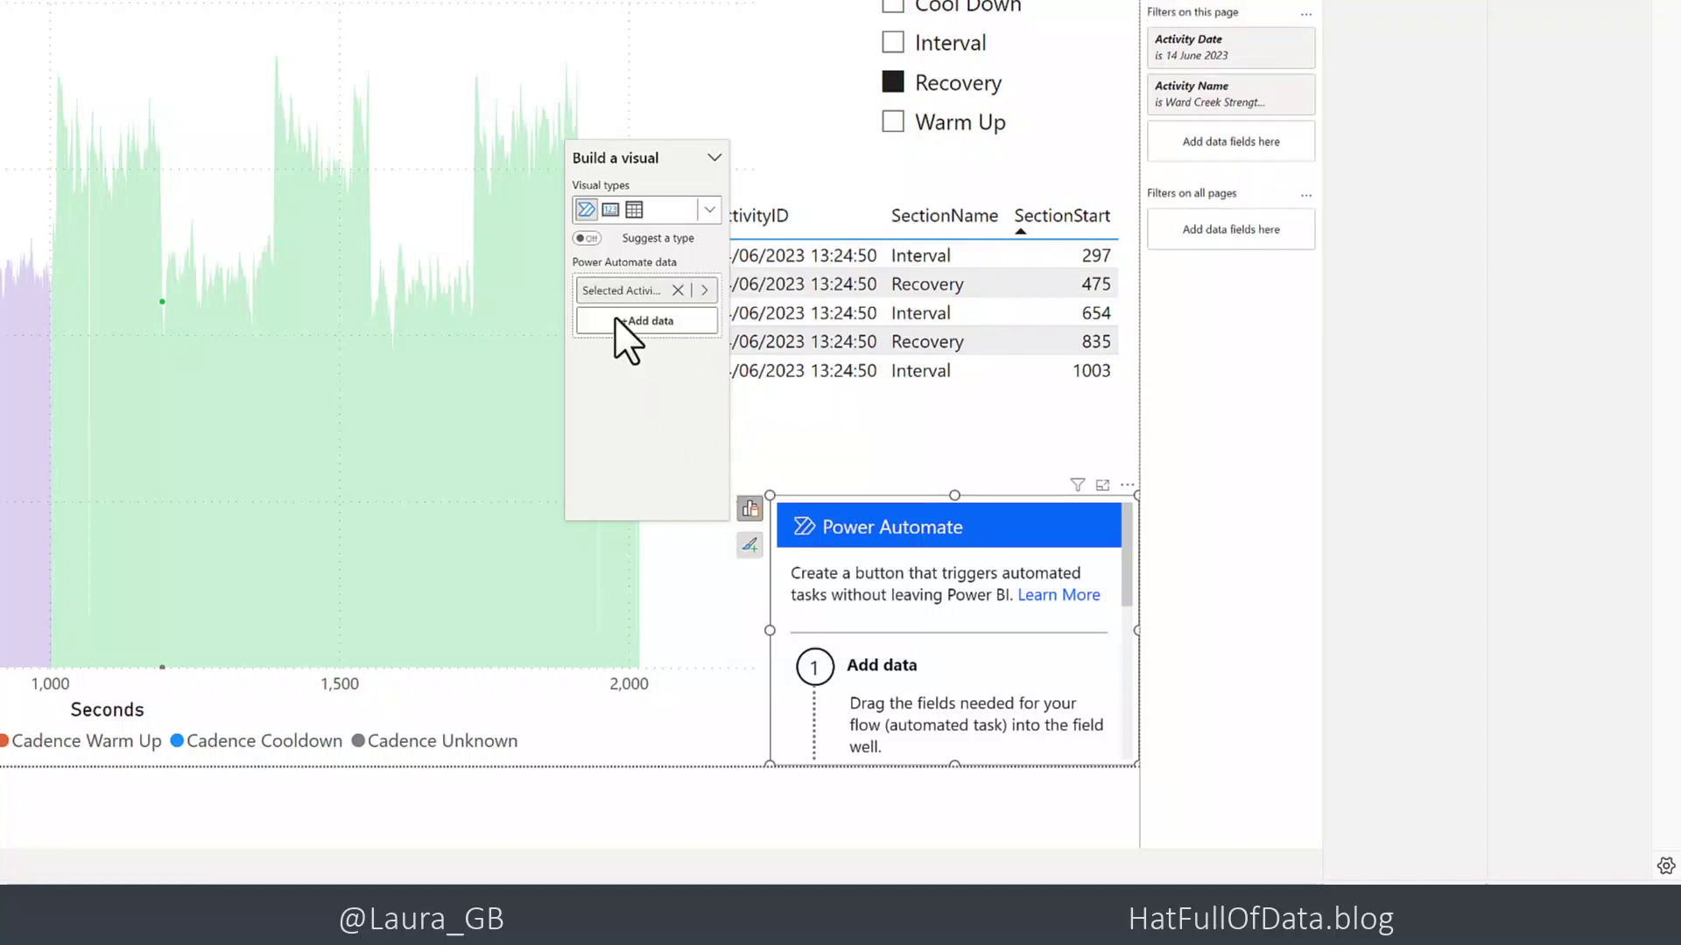
{"action": "left_click", "coordinate": [624, 324]}
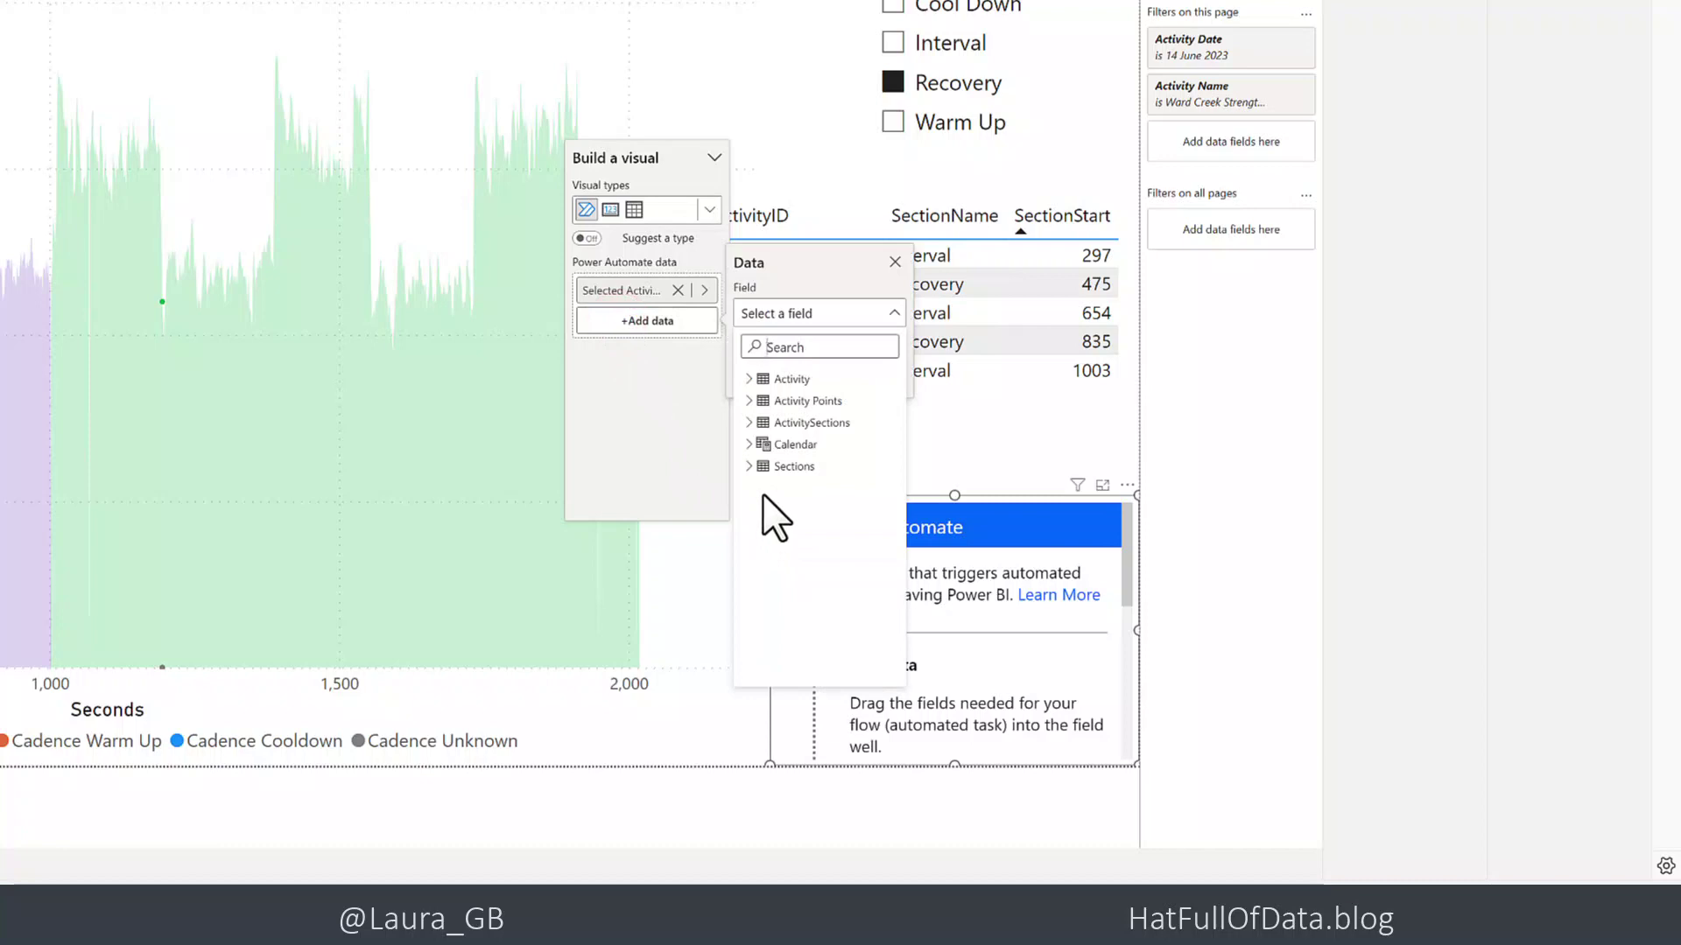
{"action": "left_click", "coordinate": [749, 380]}
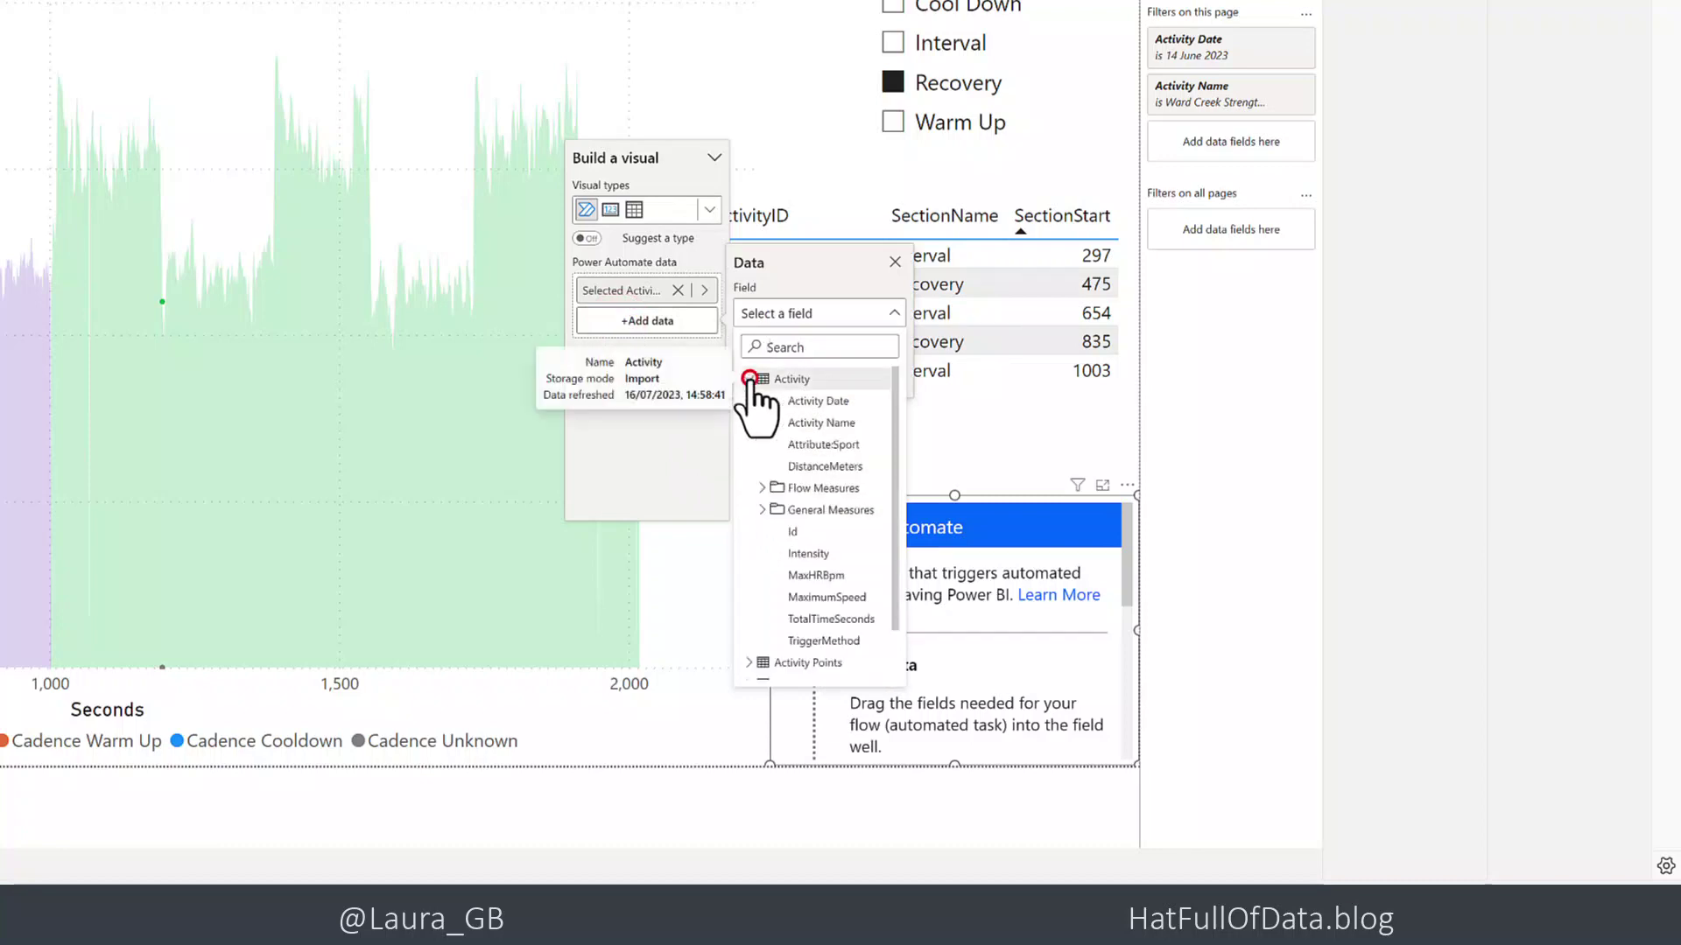
{"action": "left_click", "coordinate": [767, 488]}
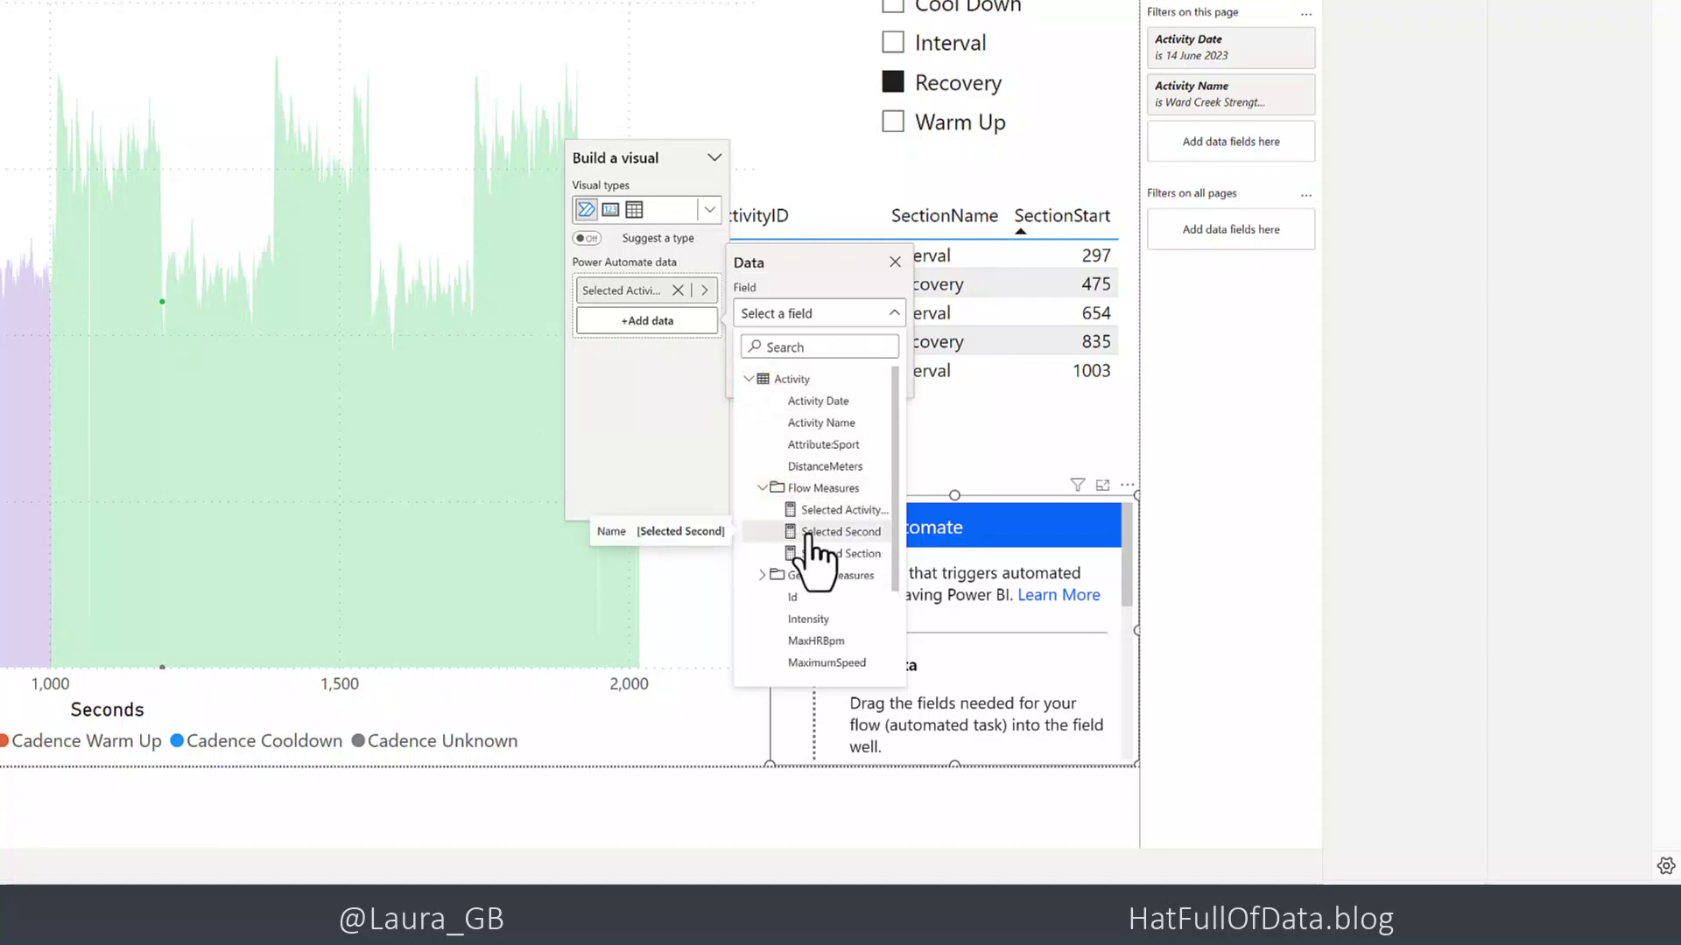
{"action": "left_click", "coordinate": [807, 532]}
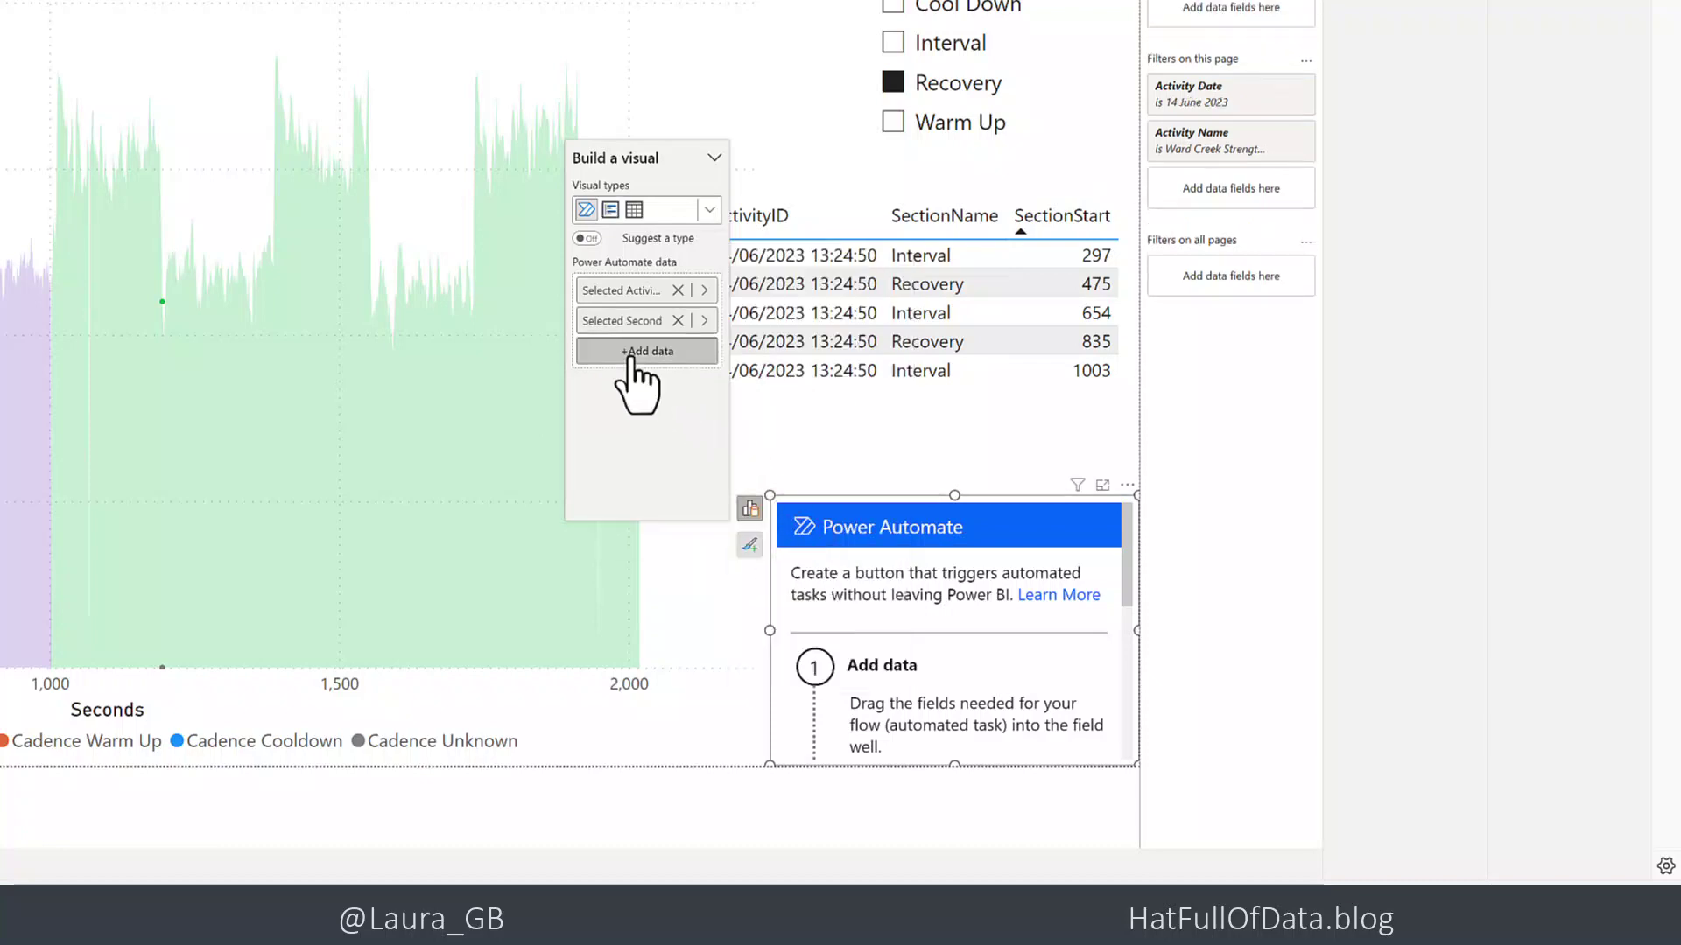
{"action": "left_click", "coordinate": [630, 352]}
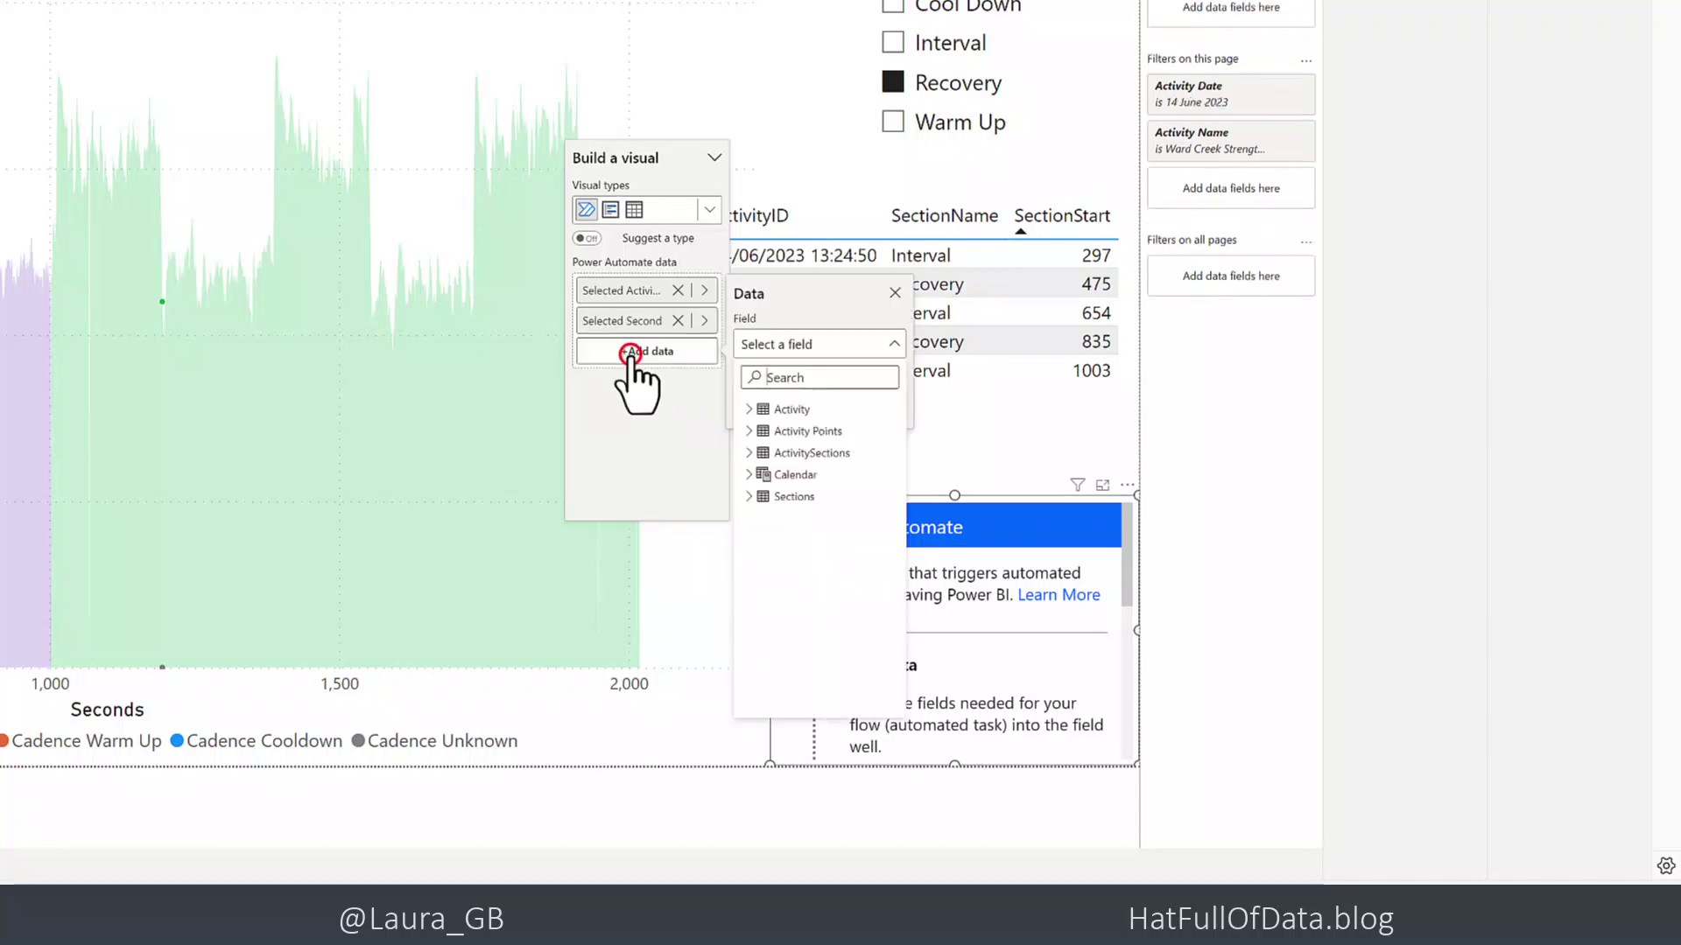
{"action": "left_click", "coordinate": [750, 409]}
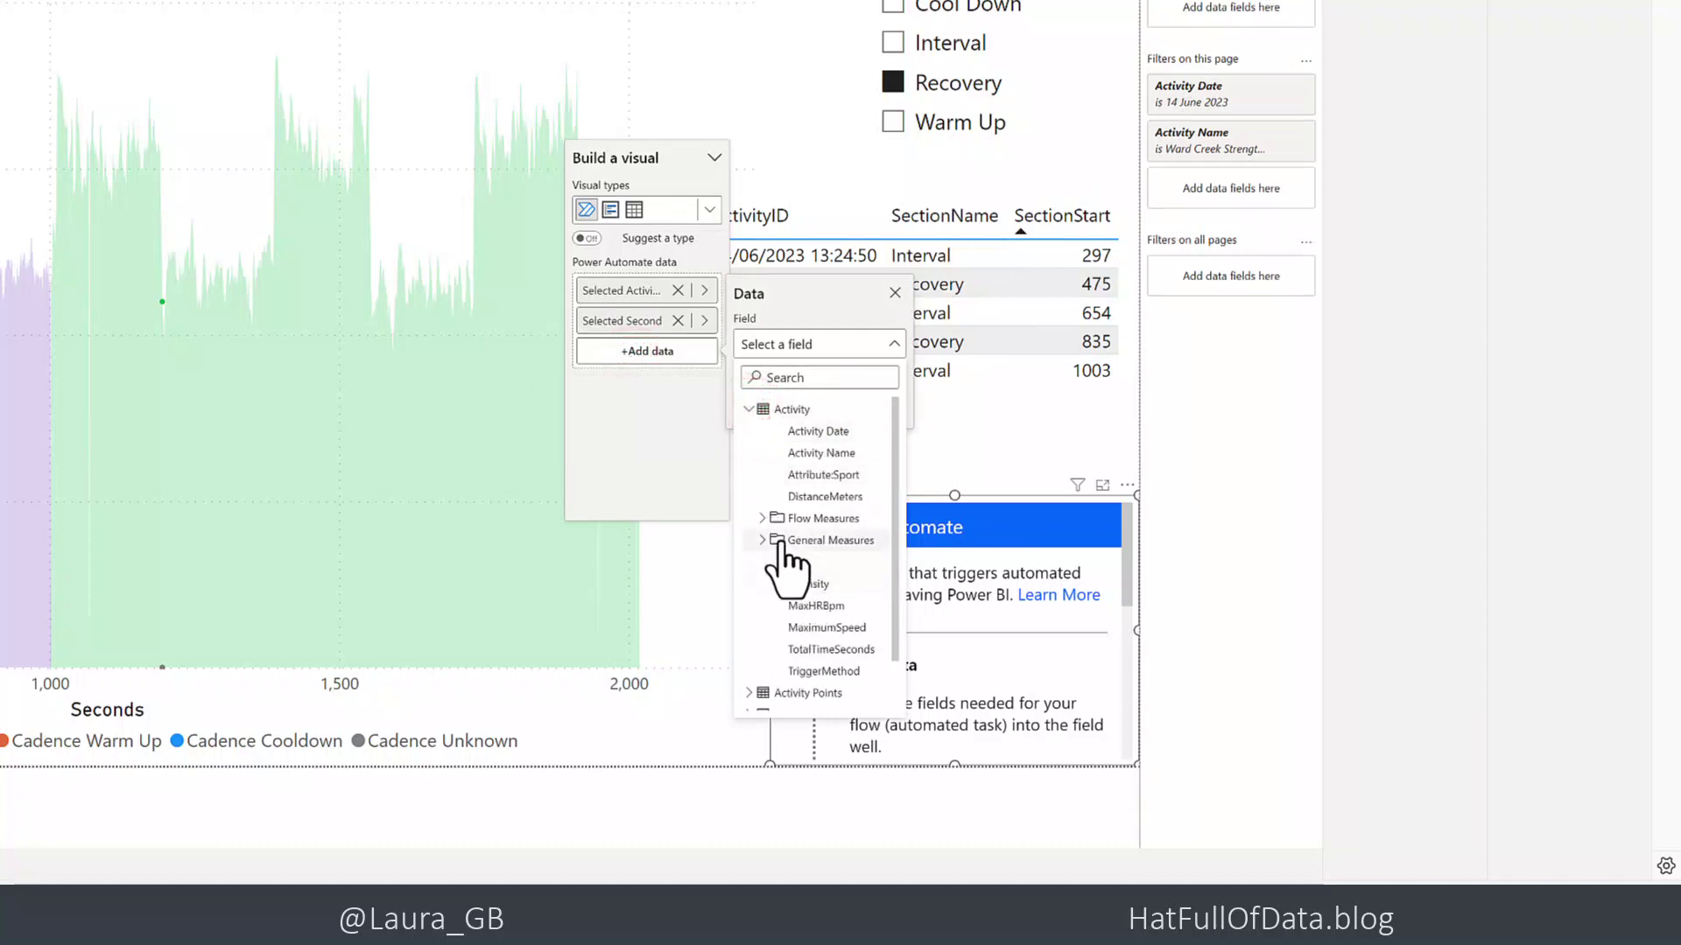
{"action": "left_click", "coordinate": [768, 519]}
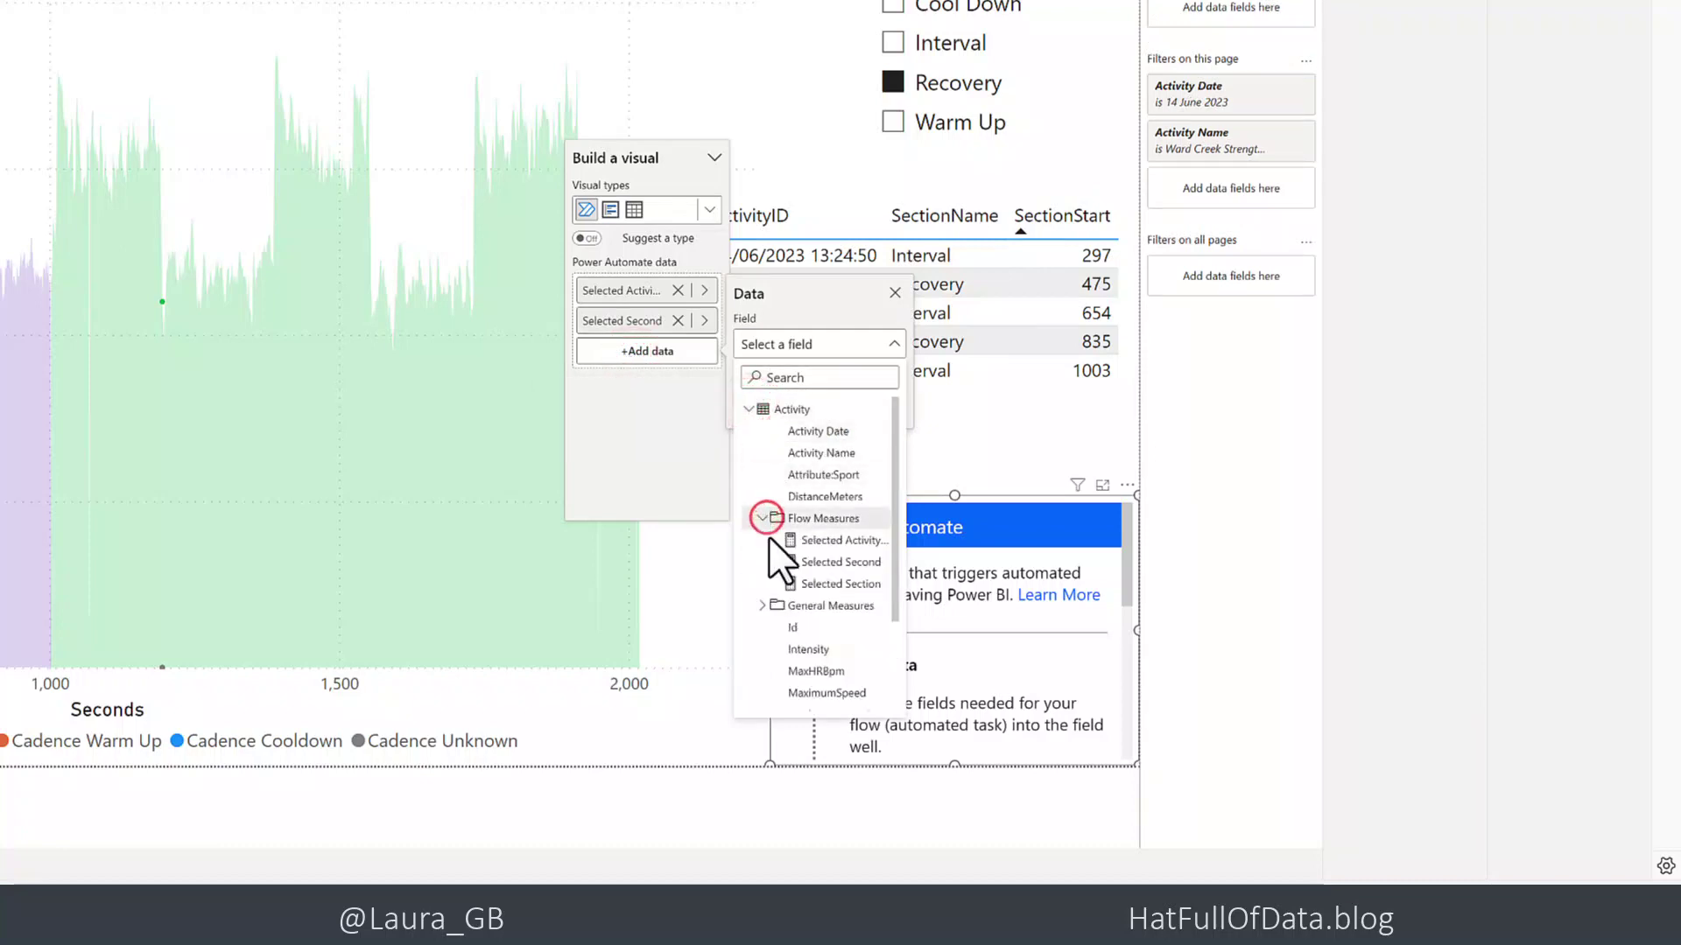
{"action": "left_click", "coordinate": [800, 585]}
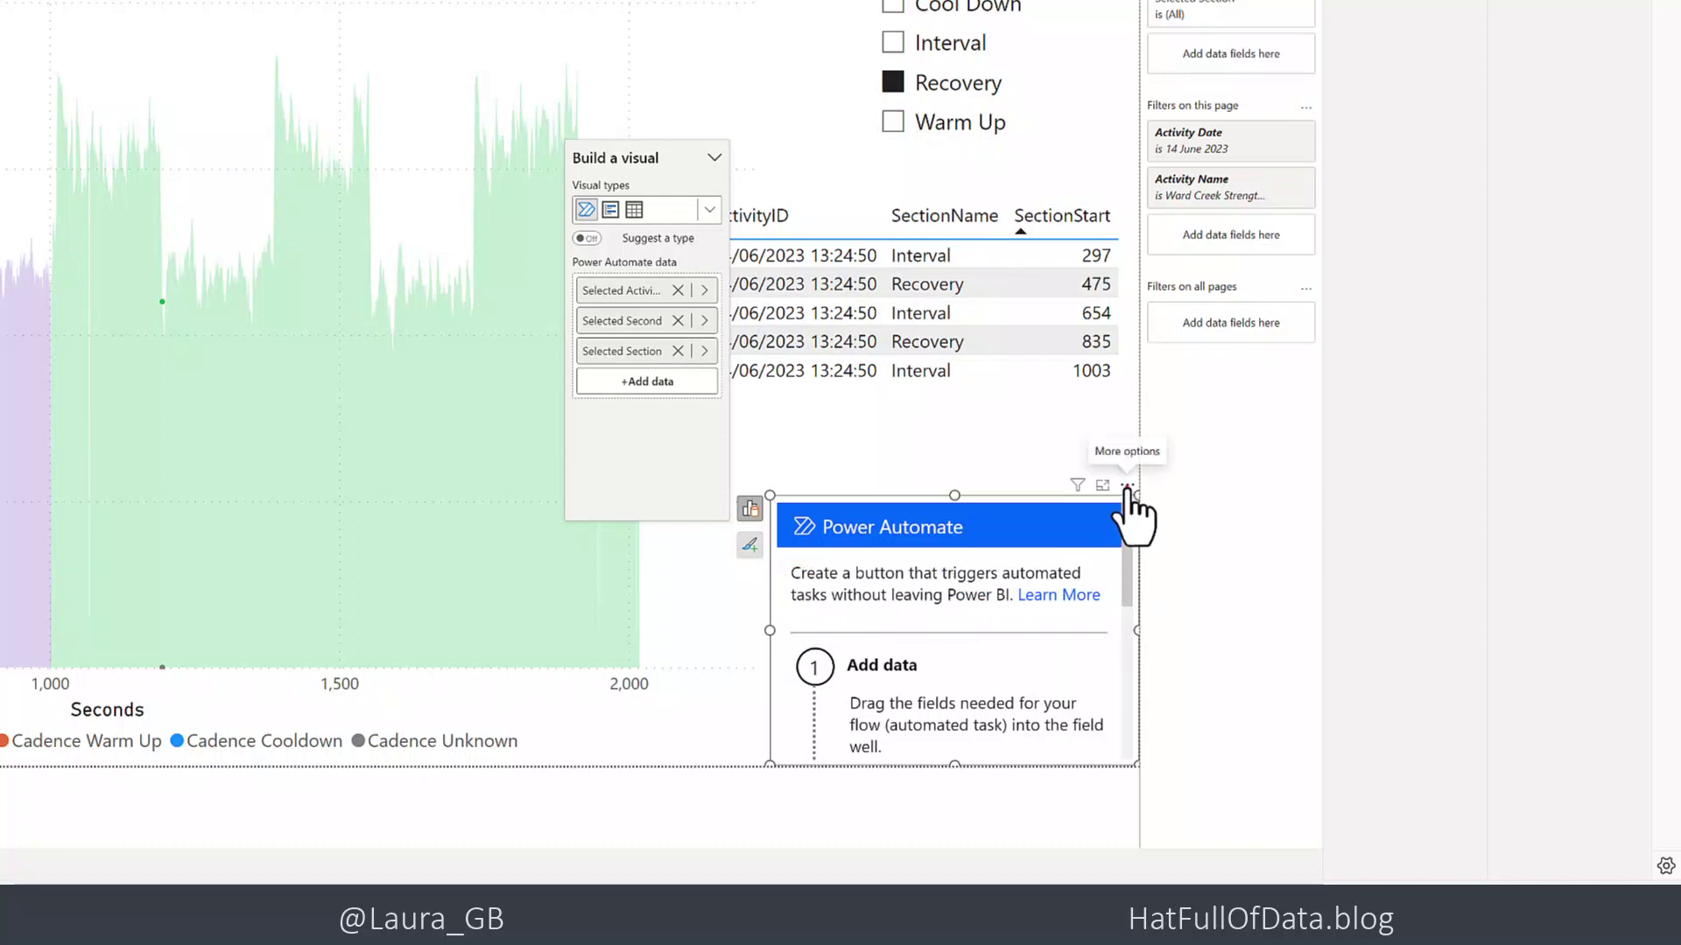
Edit the button visual's flow and create a new instant cloud flow
{"action": "left_click", "coordinate": [1127, 487]}
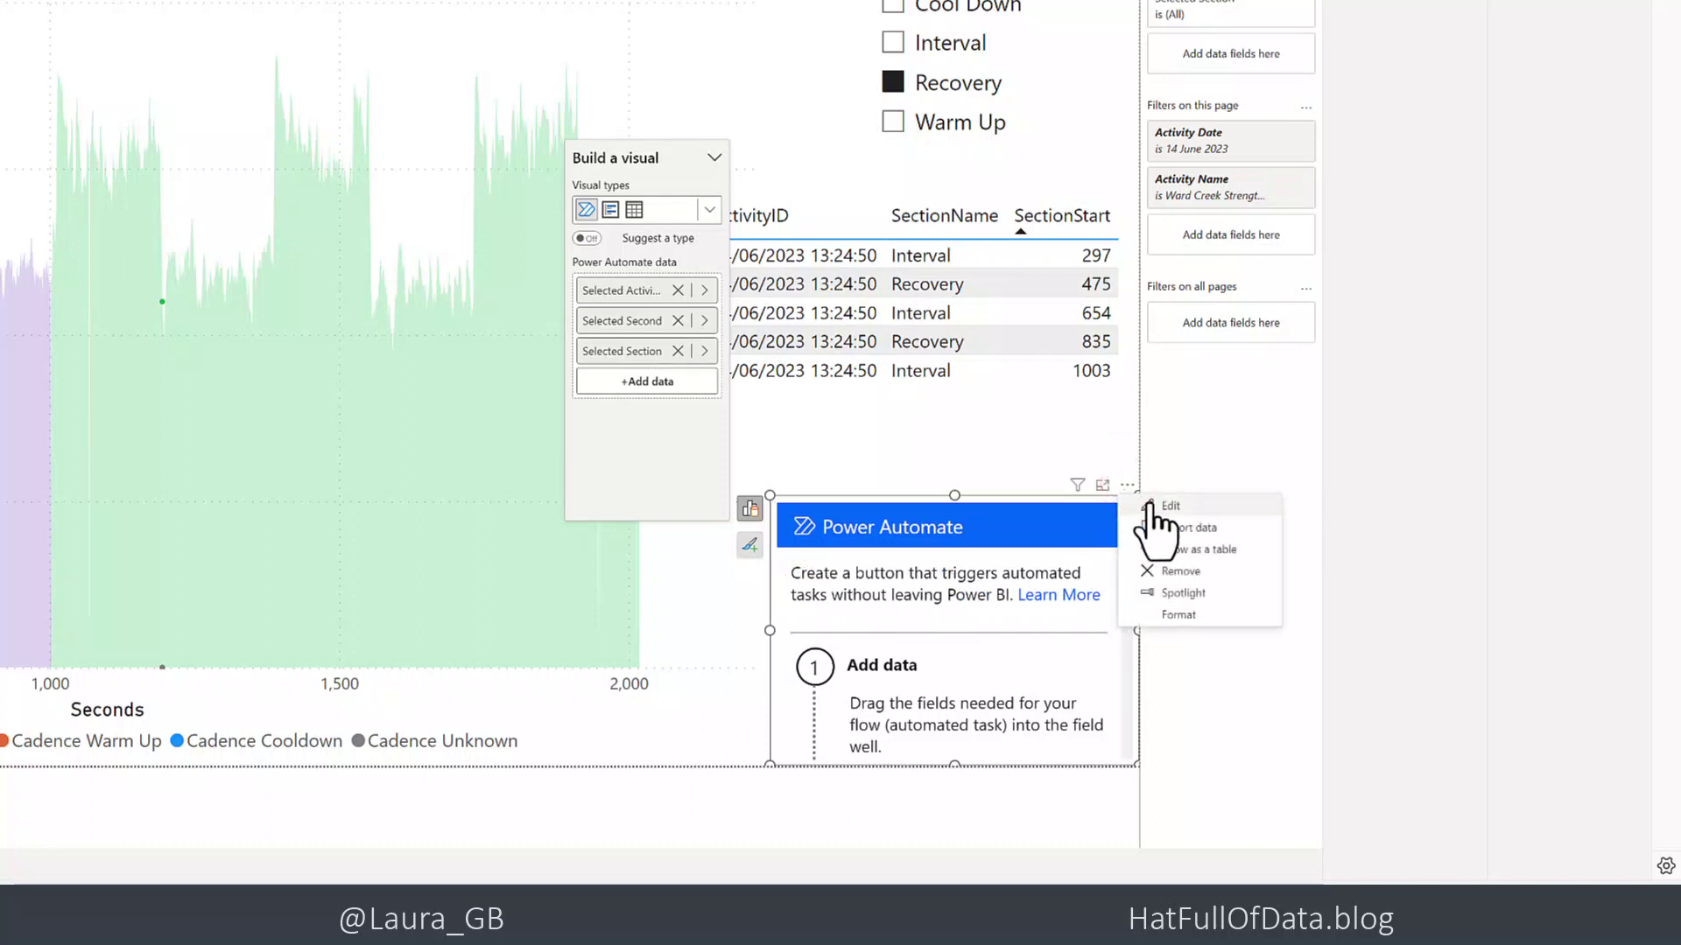
{"action": "left_click", "coordinate": [1148, 501]}
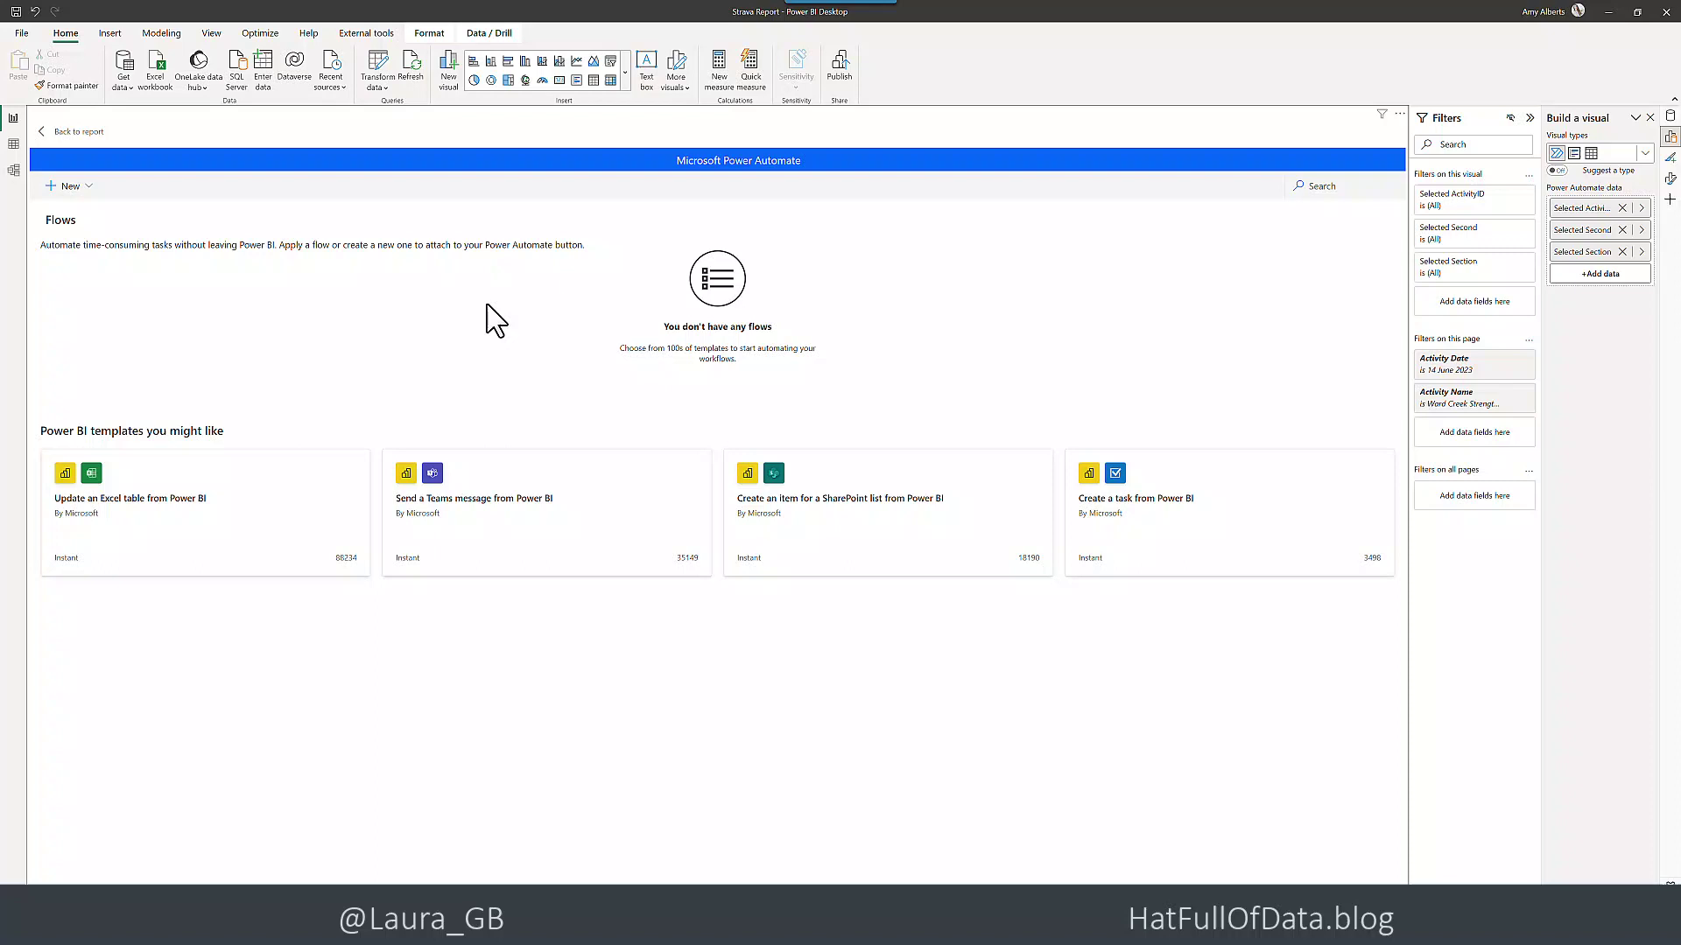
{"action": "left_click", "coordinate": [91, 186]}
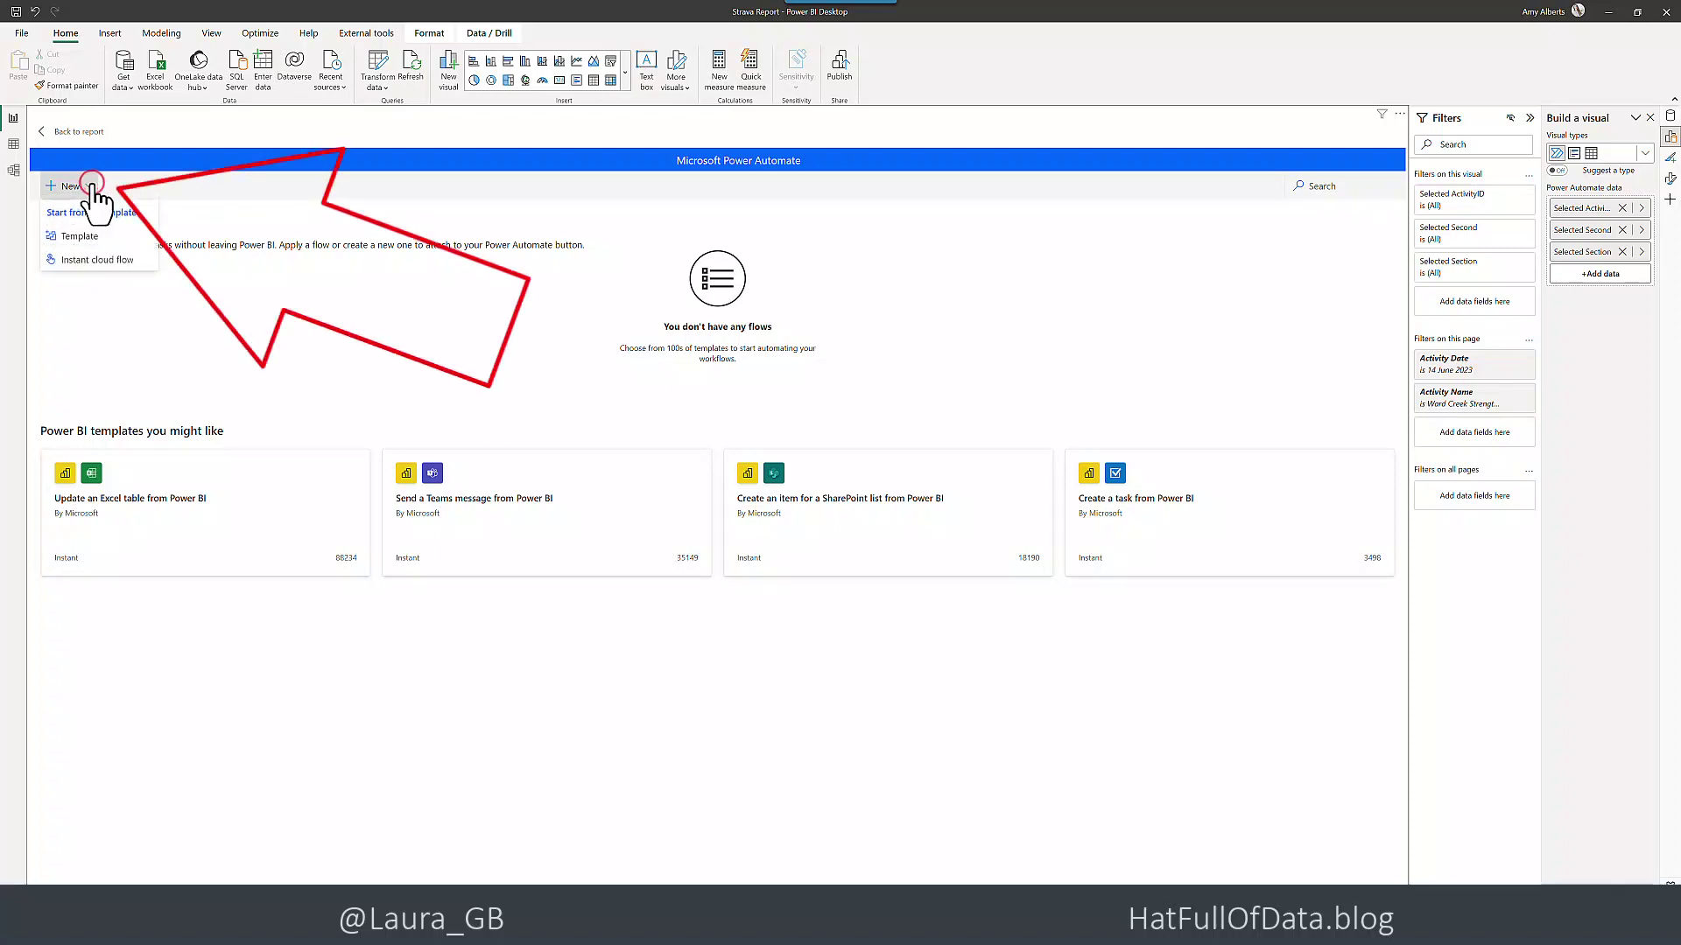
{"action": "left_click", "coordinate": [91, 260]}
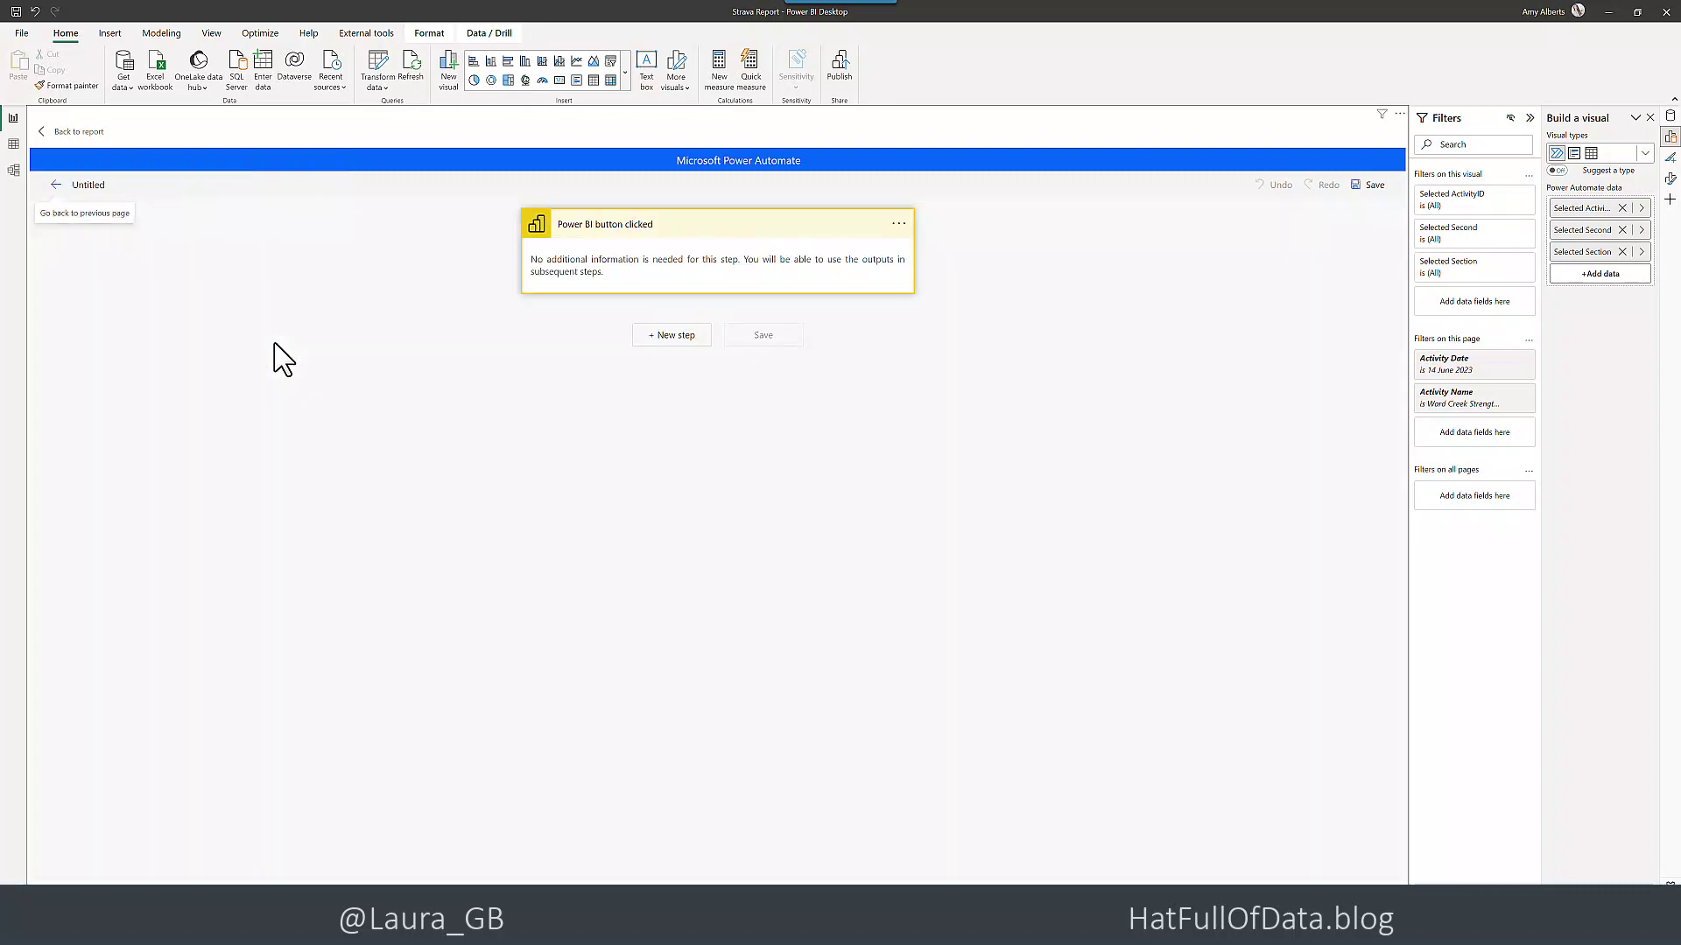
Add a SQL Server Insert row (V2) step after the Power BI trigger
{"action": "left_click", "coordinate": [677, 334]}
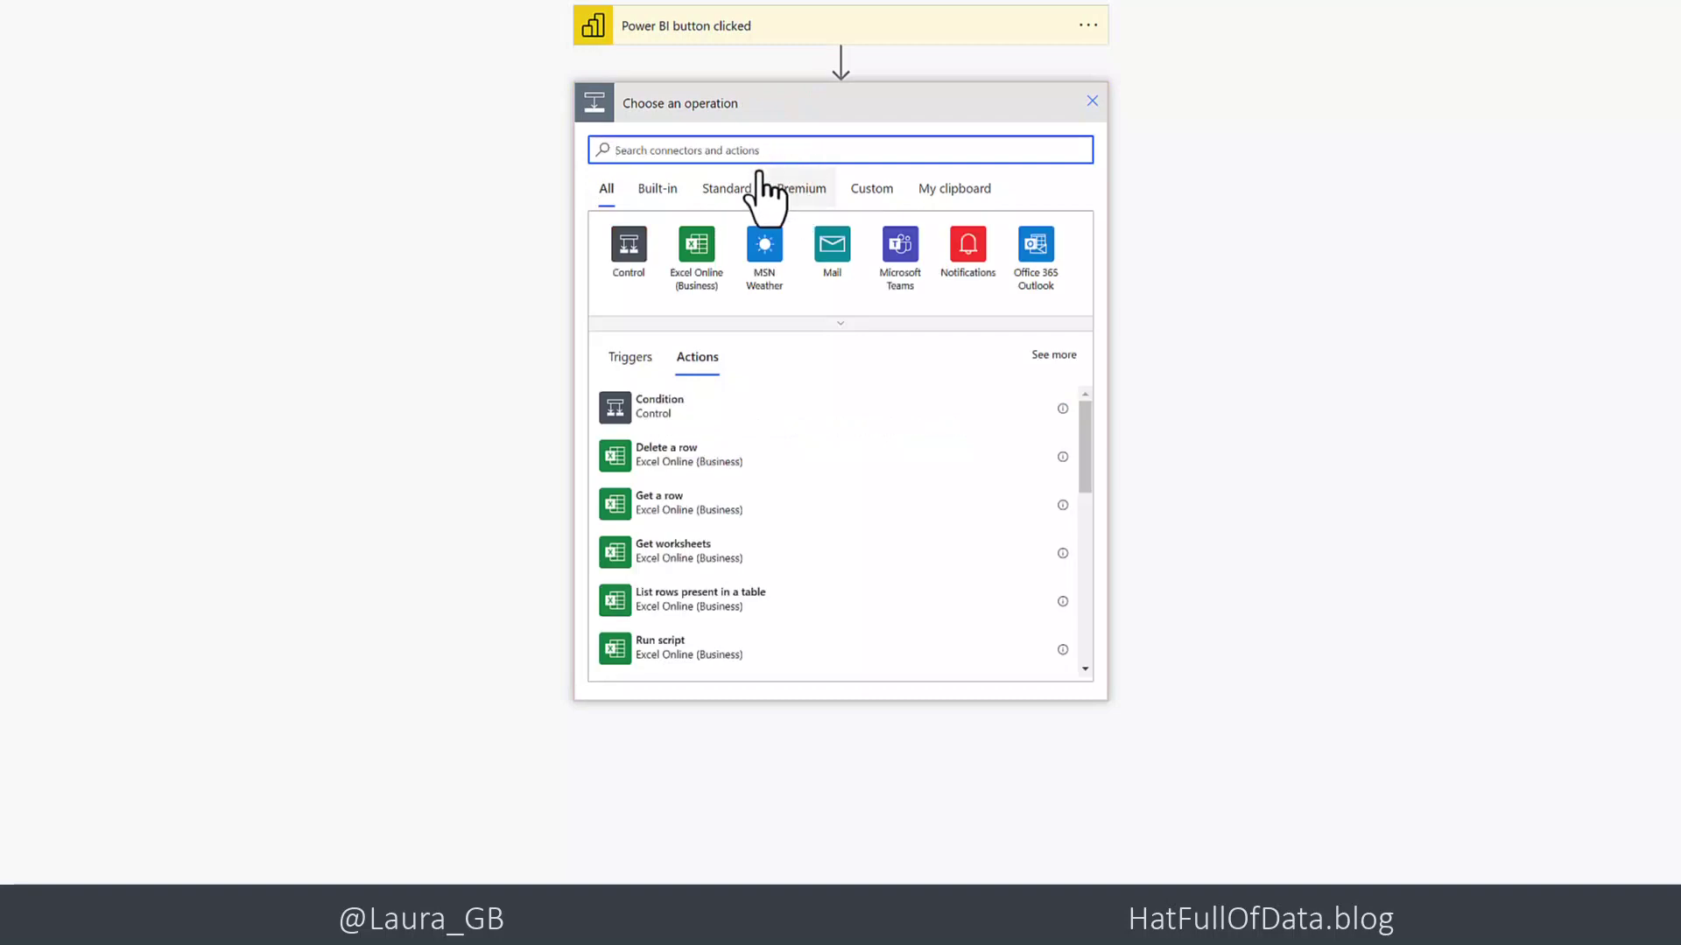
{"action": "type", "text": "sql"}
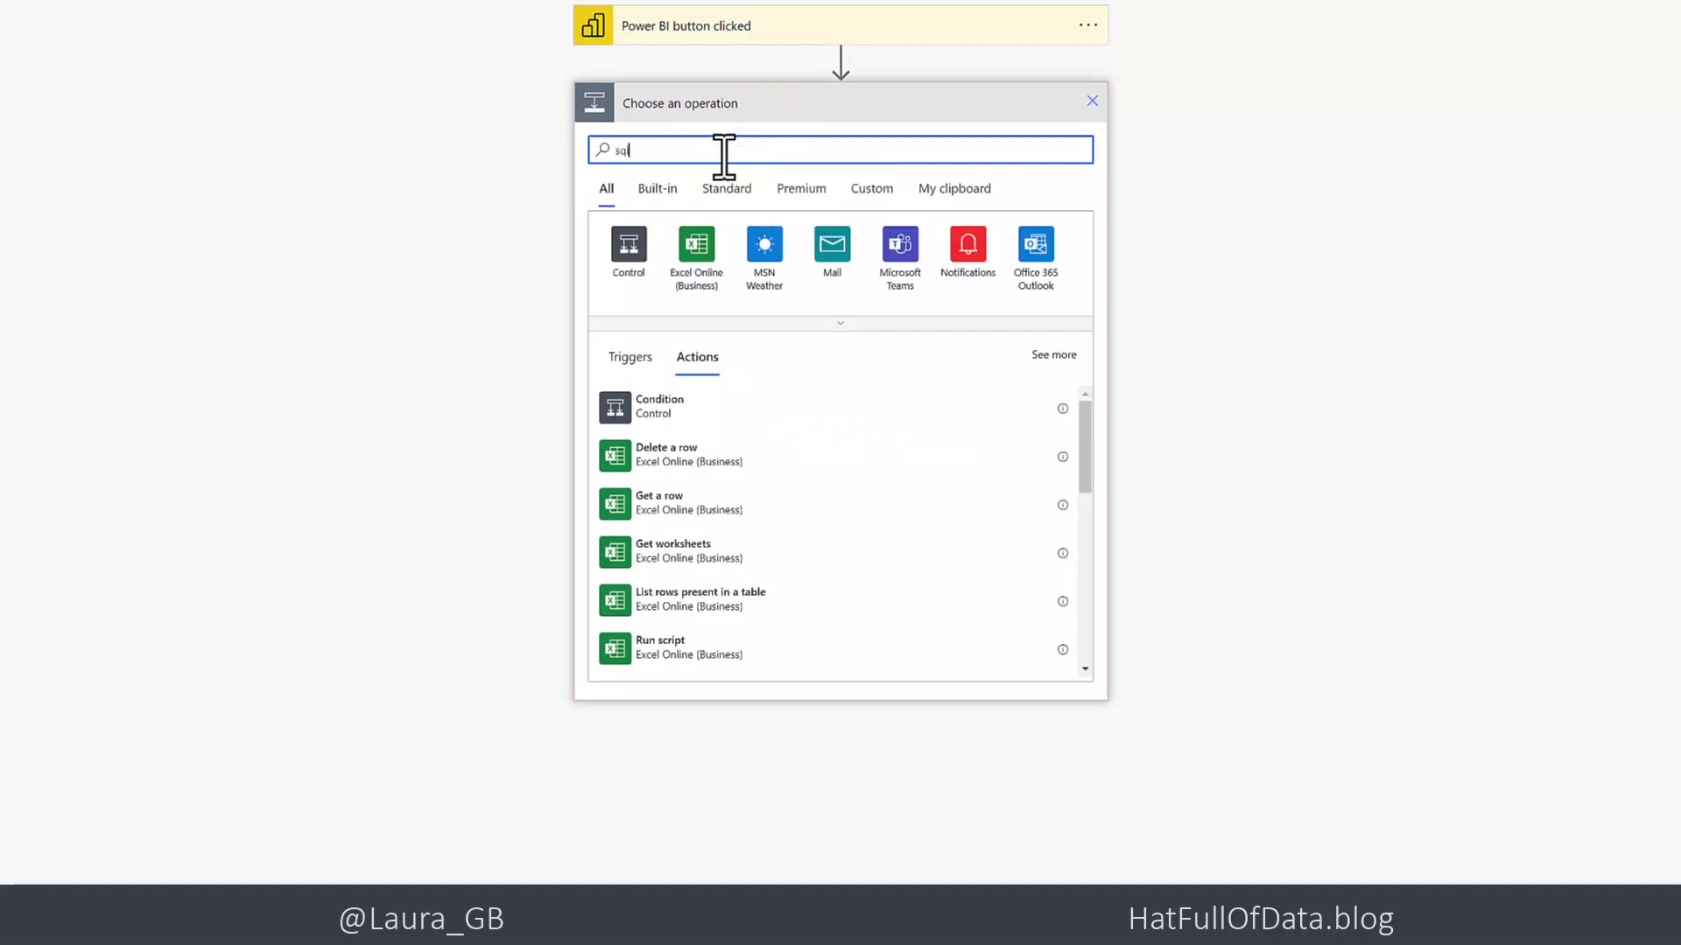
{"action": "type", "text": " se"}
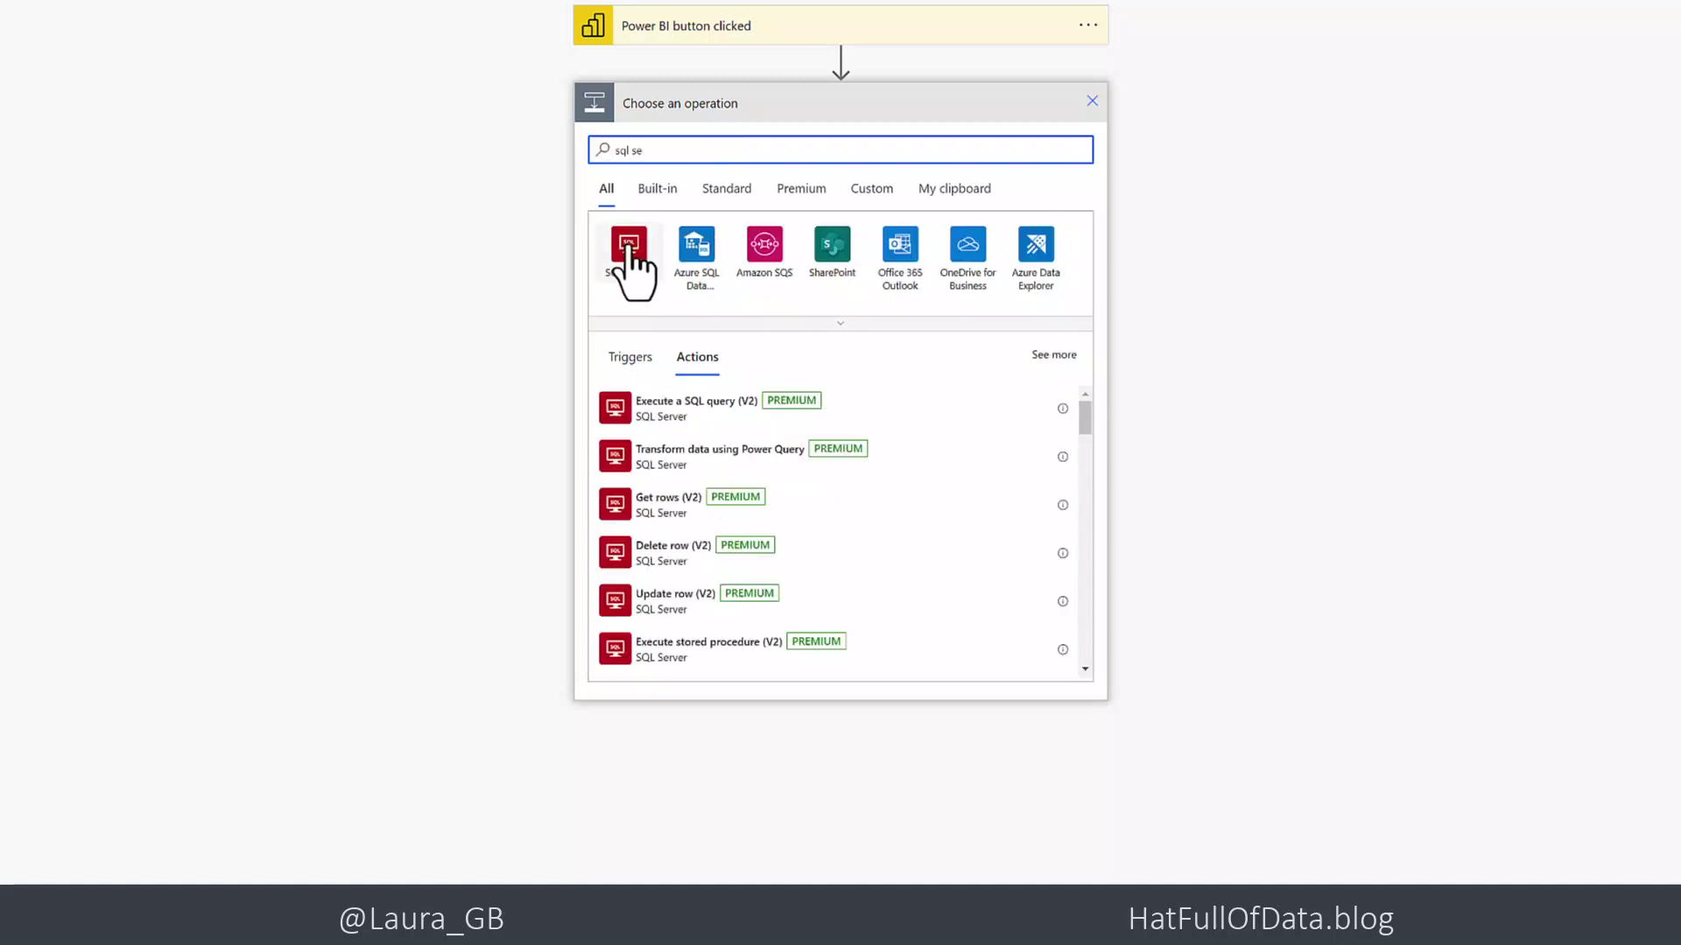
{"action": "left_click", "coordinate": [638, 251]}
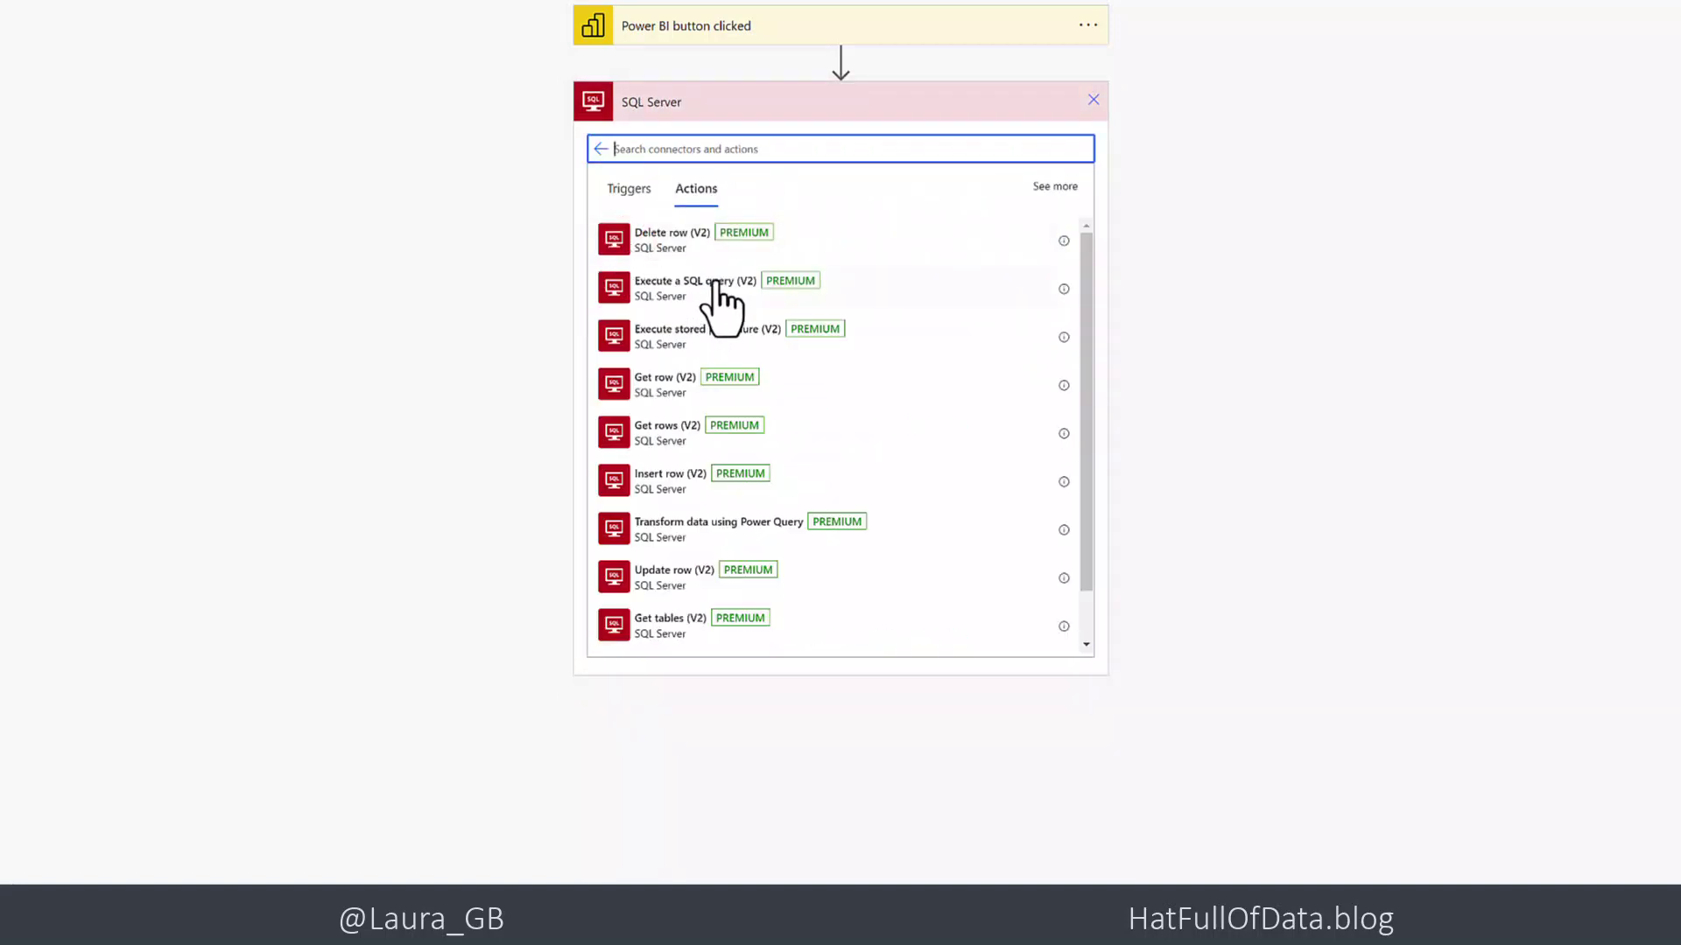
{"action": "left_click", "coordinate": [663, 482]}
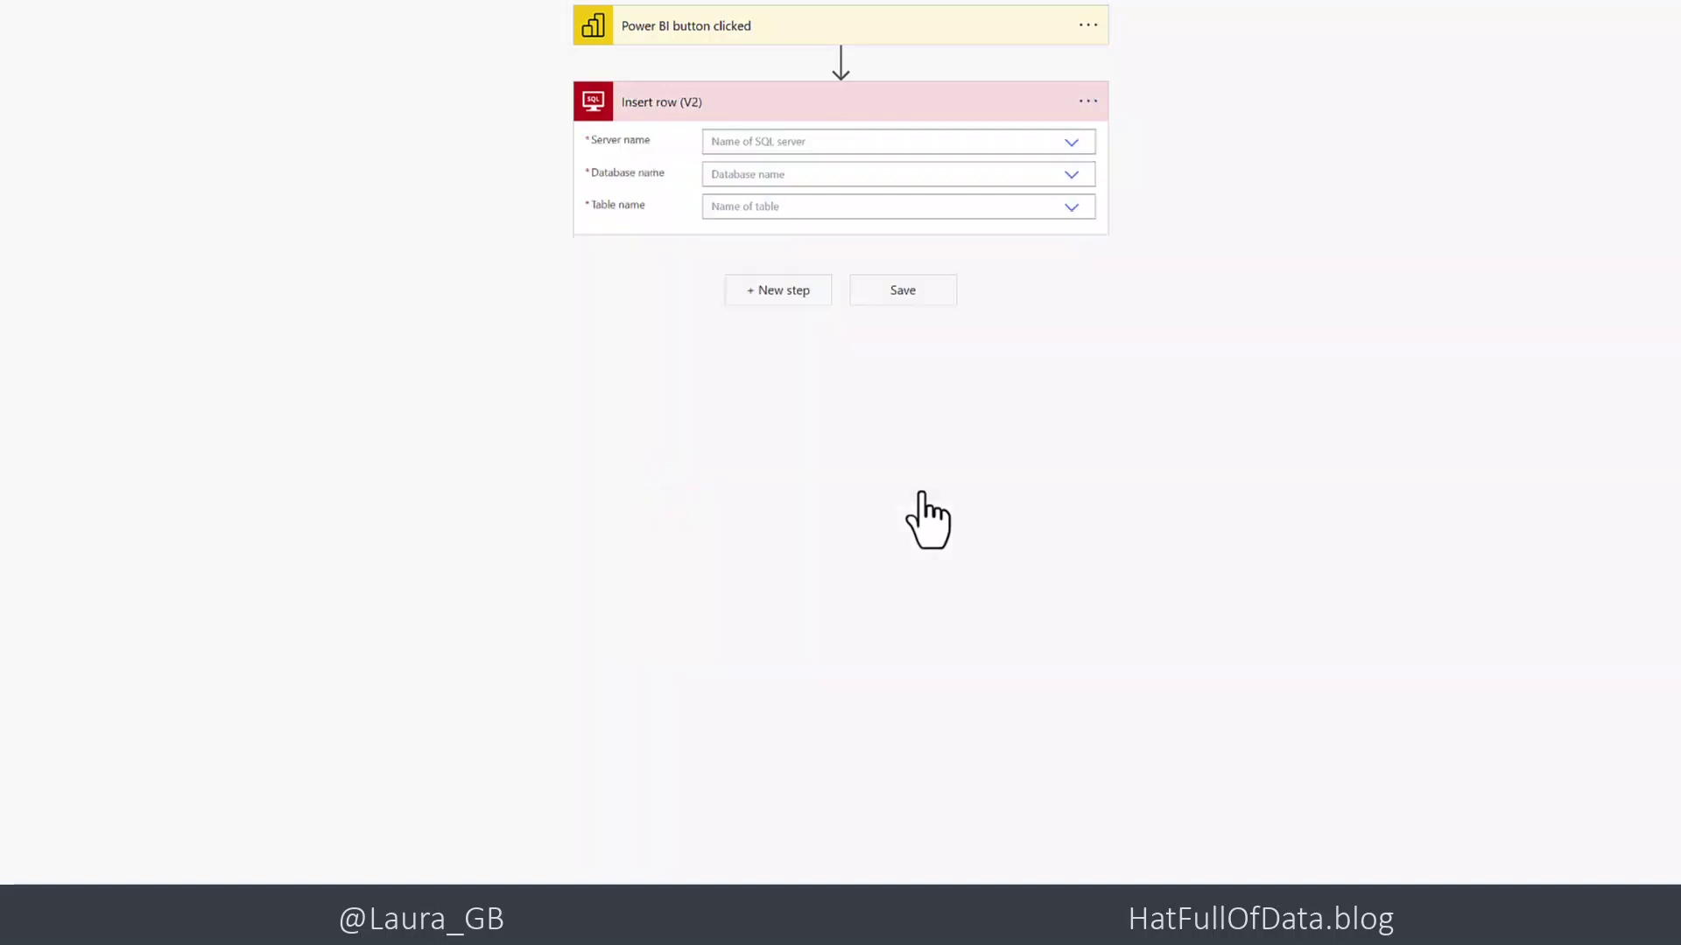
Point the Insert row step at the Strava database's ActivitySections table using the connection's server
{"action": "left_click", "coordinate": [1068, 144]}
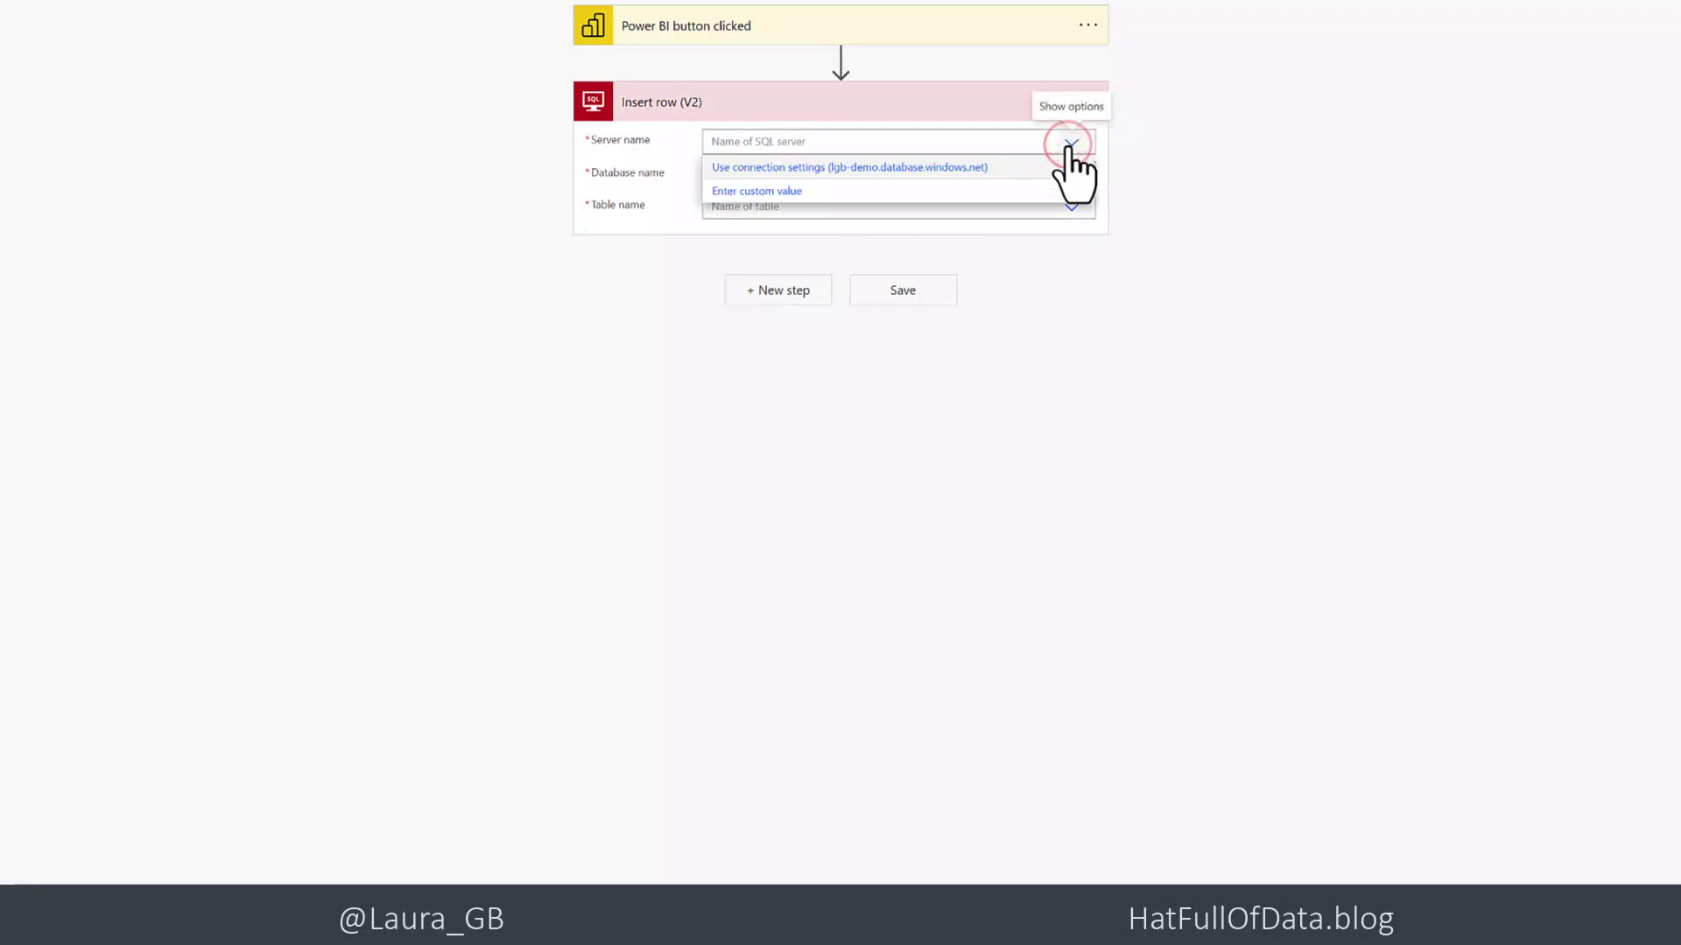
{"action": "left_click", "coordinate": [854, 168]}
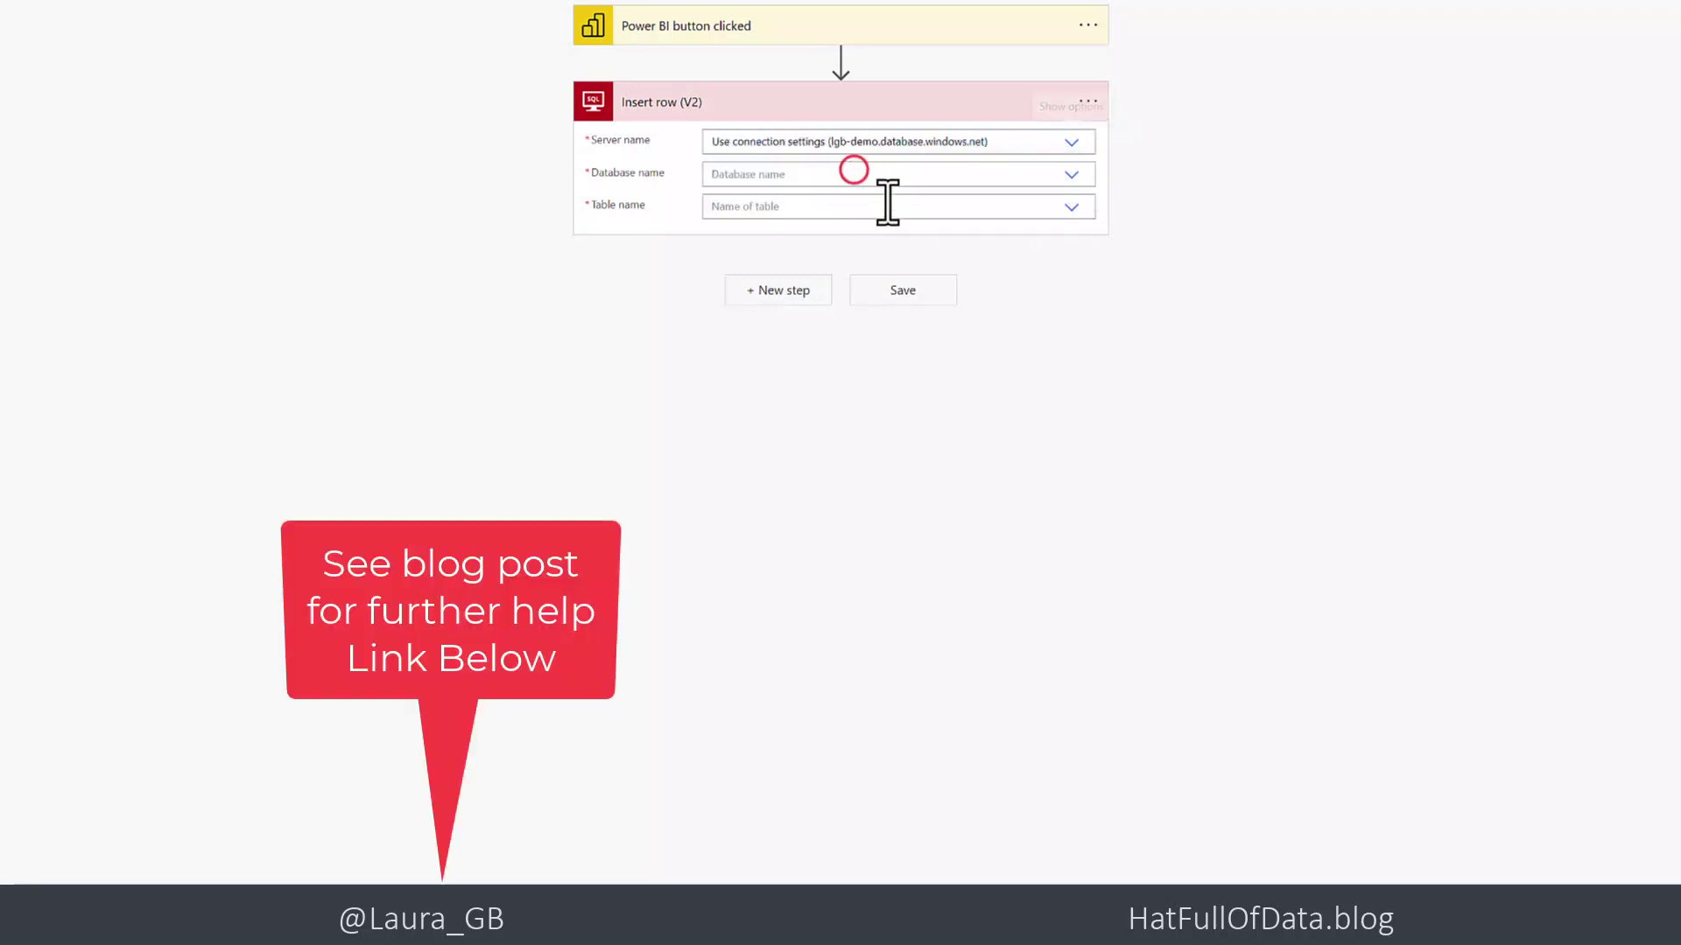
{"action": "left_click", "coordinate": [1073, 177]}
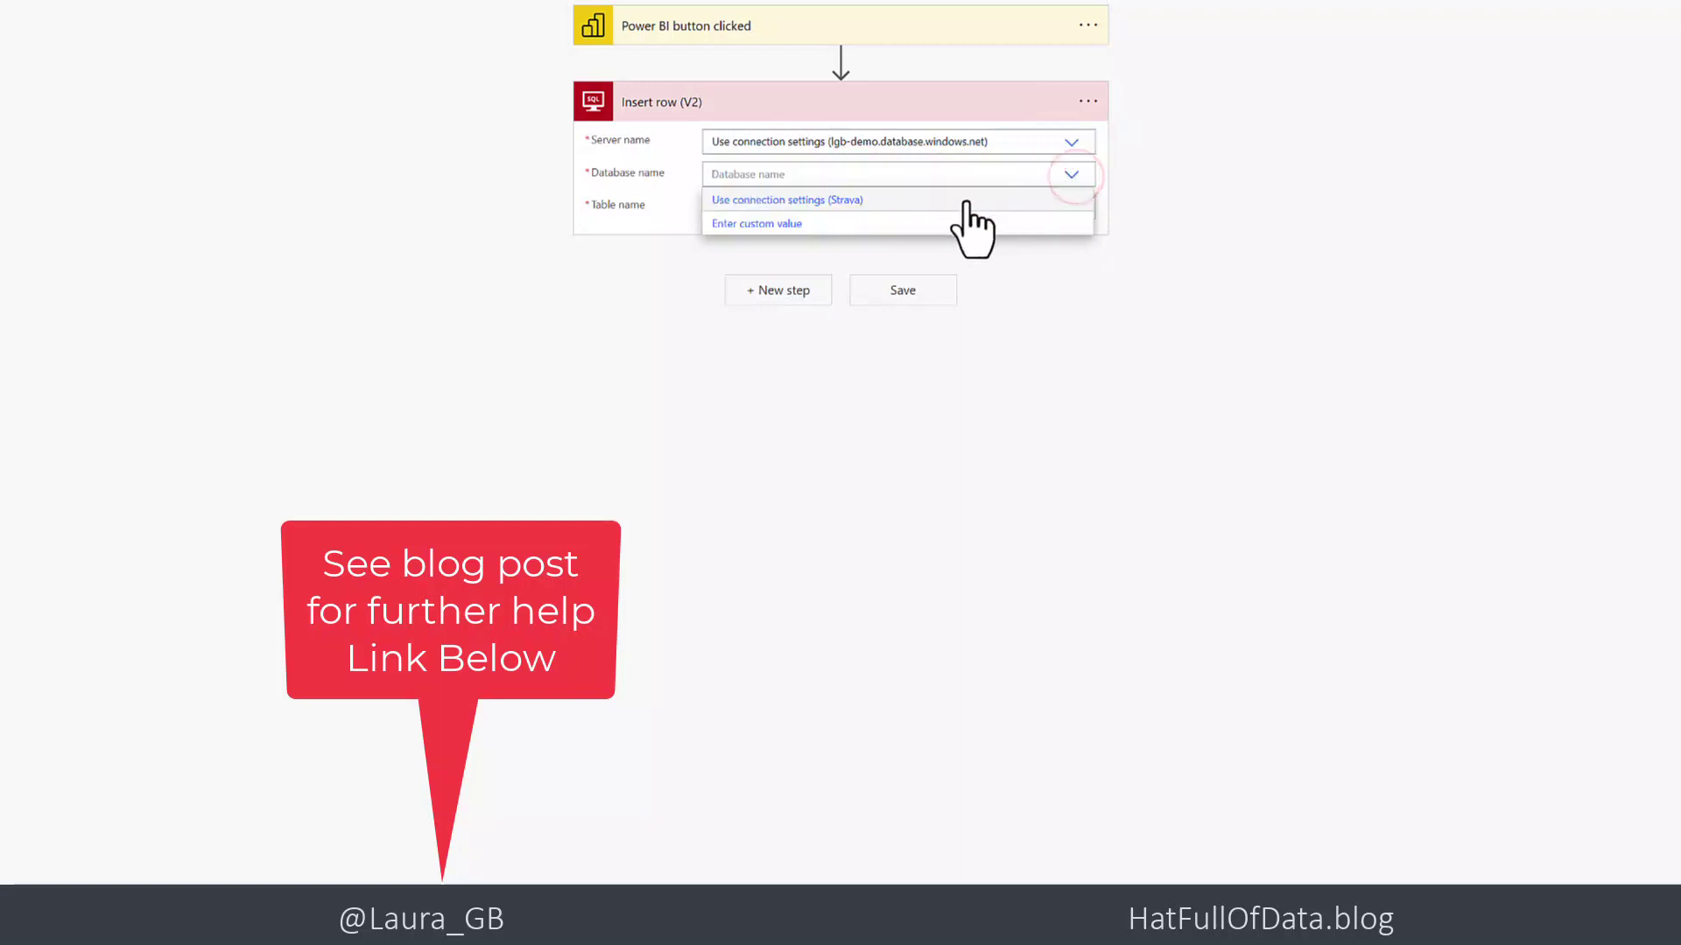
{"action": "left_click", "coordinate": [837, 201]}
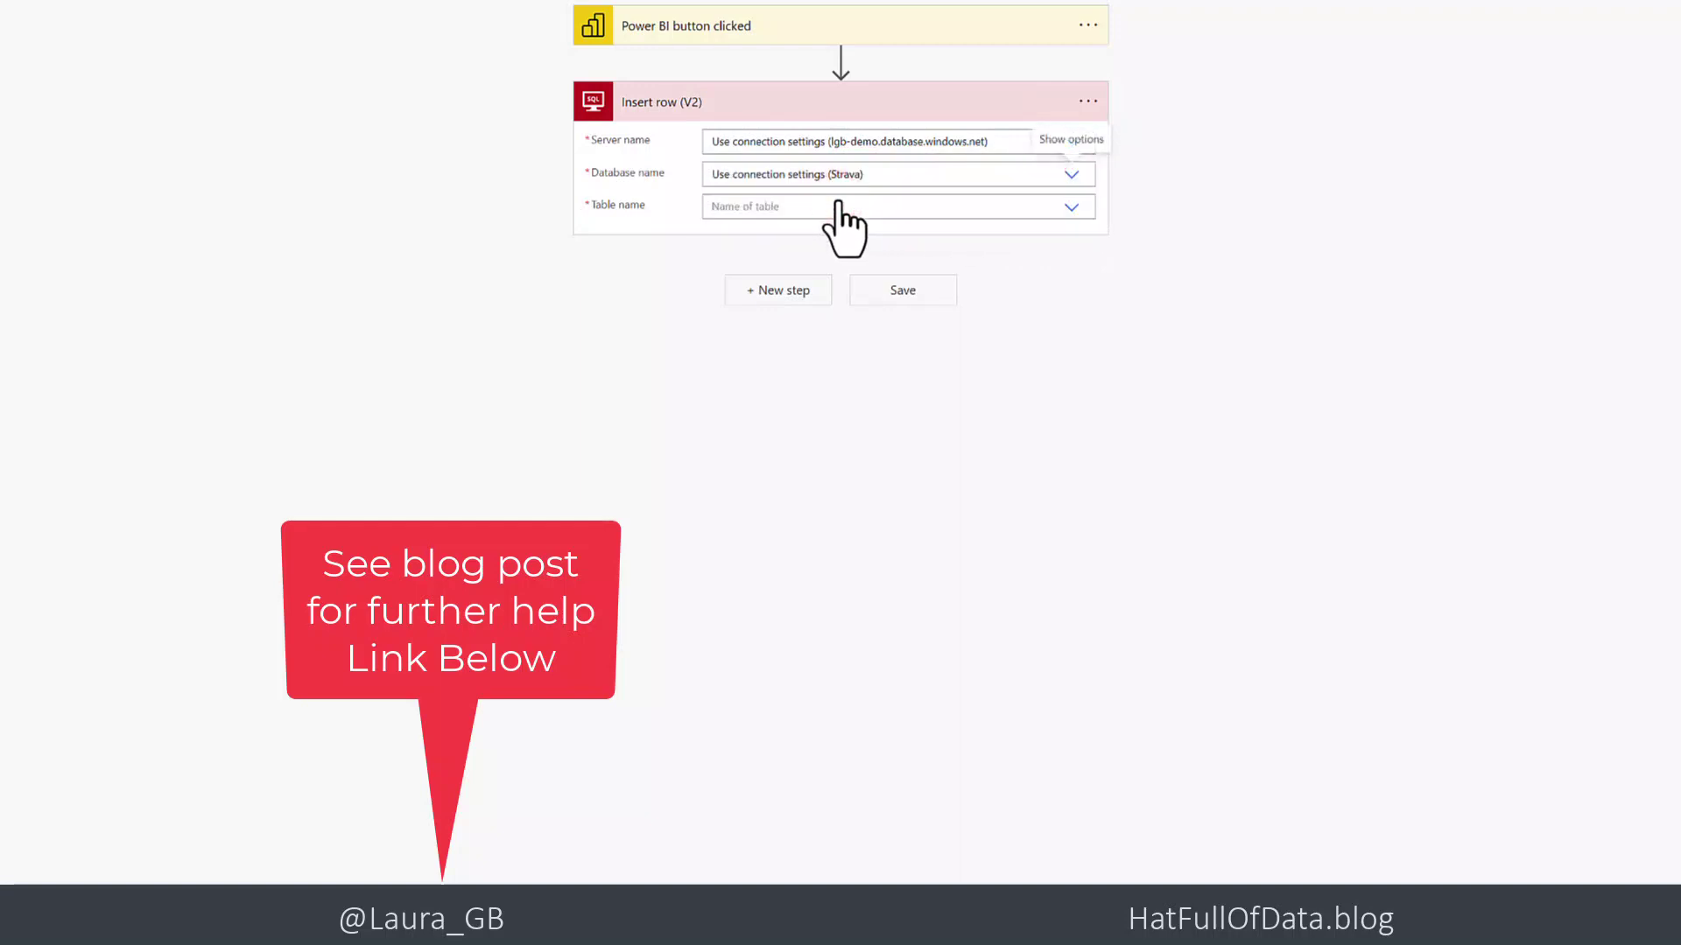
{"action": "left_click", "coordinate": [1073, 210]}
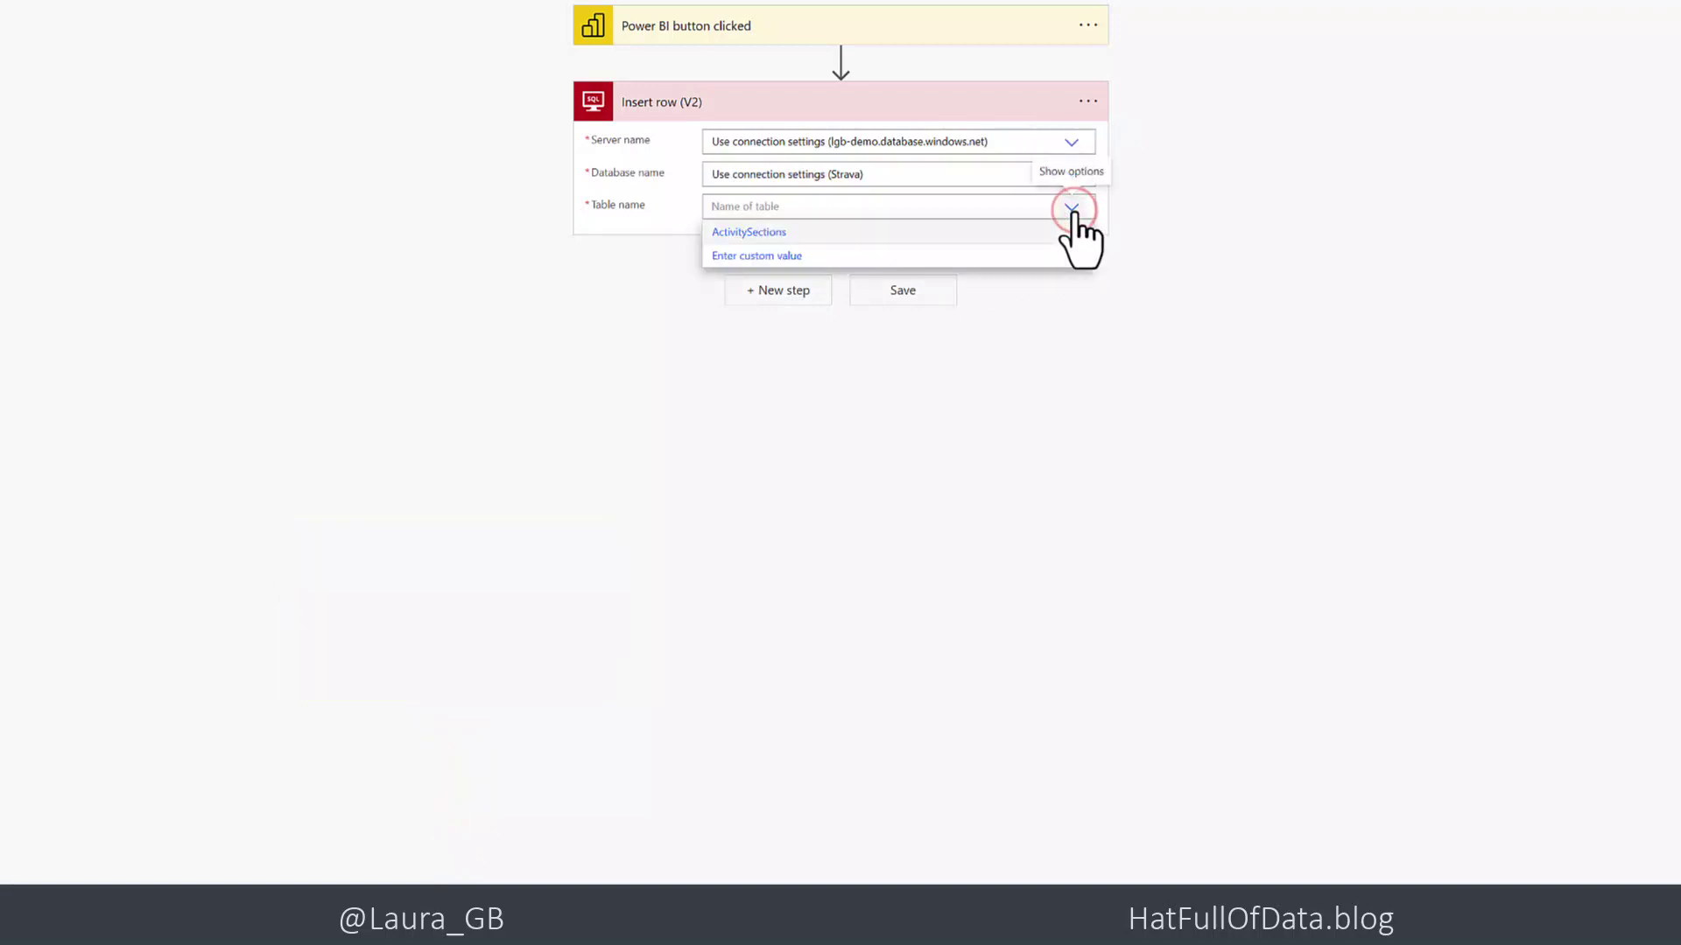
{"action": "left_click", "coordinate": [754, 233]}
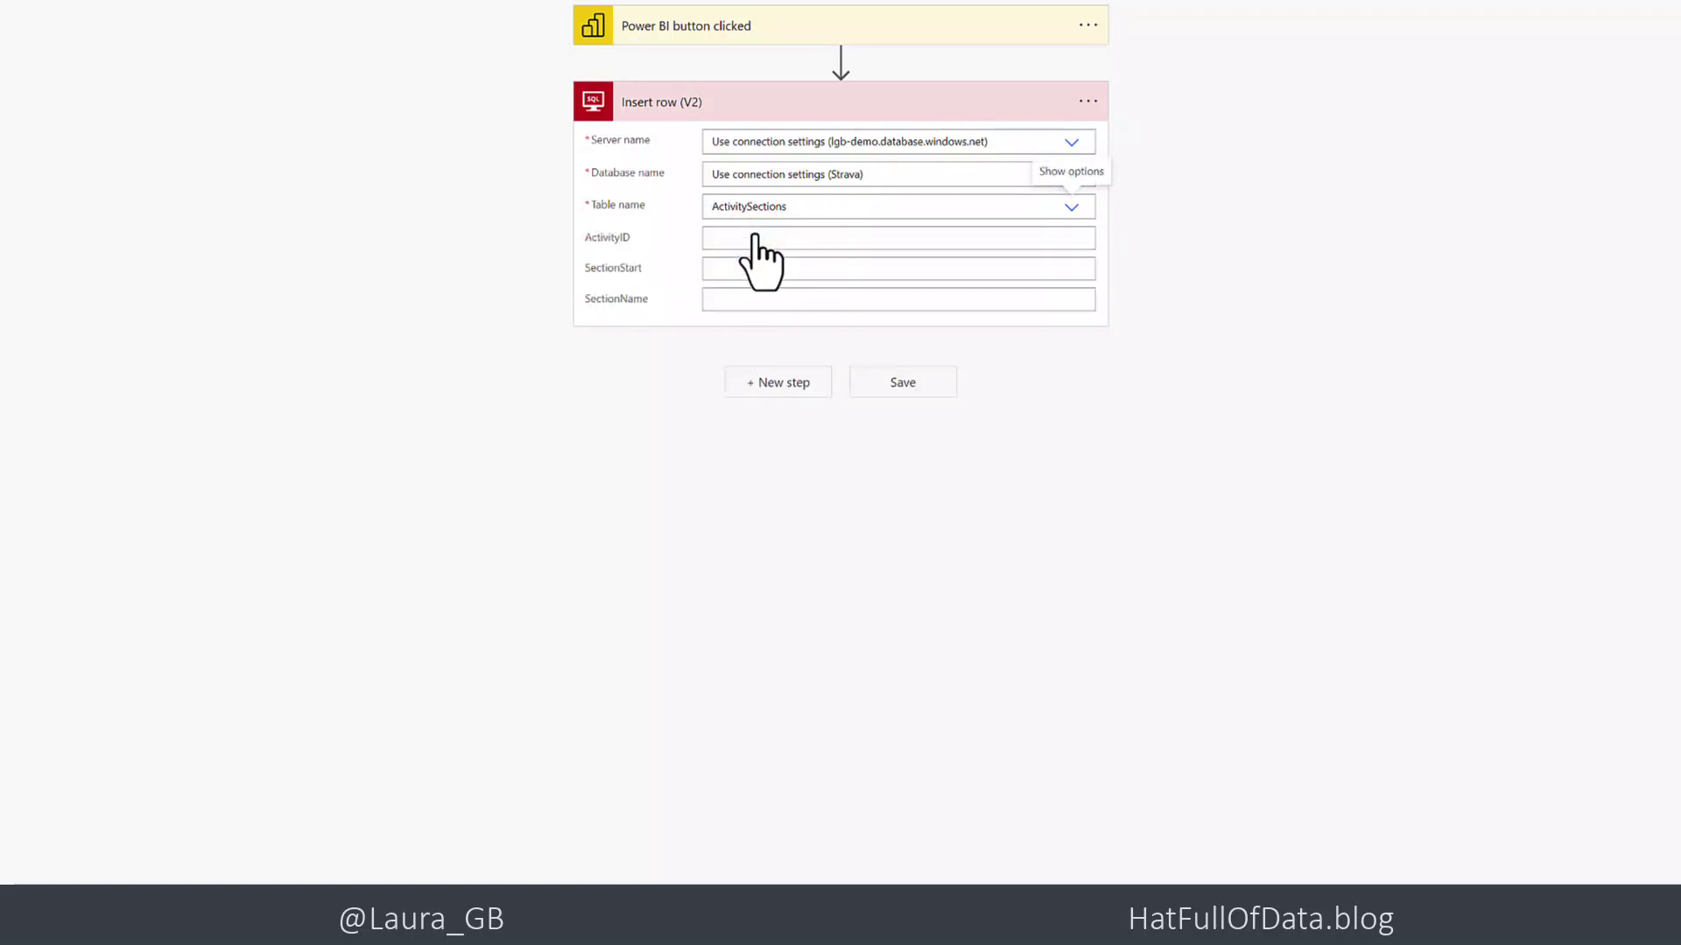
{"action": "left_click", "coordinate": [765, 239]}
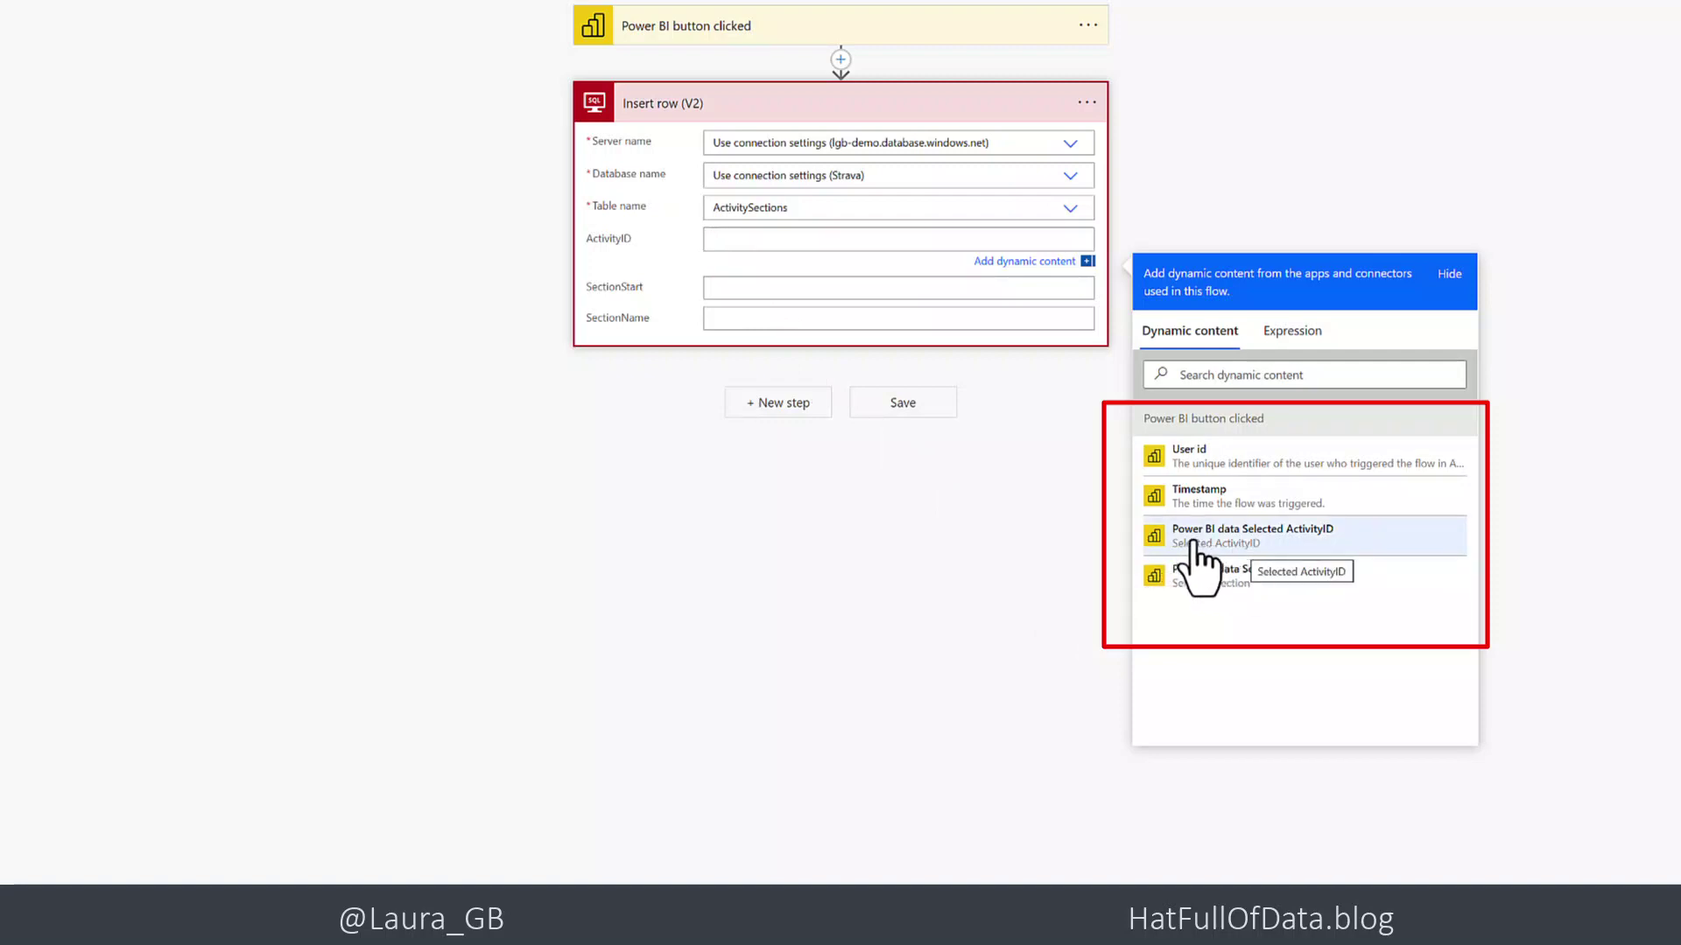
Map ActivityID, SectionStart and SectionName to Selected ActivityID, Selected Second and Selected Section
{"action": "left_click", "coordinate": [1276, 536]}
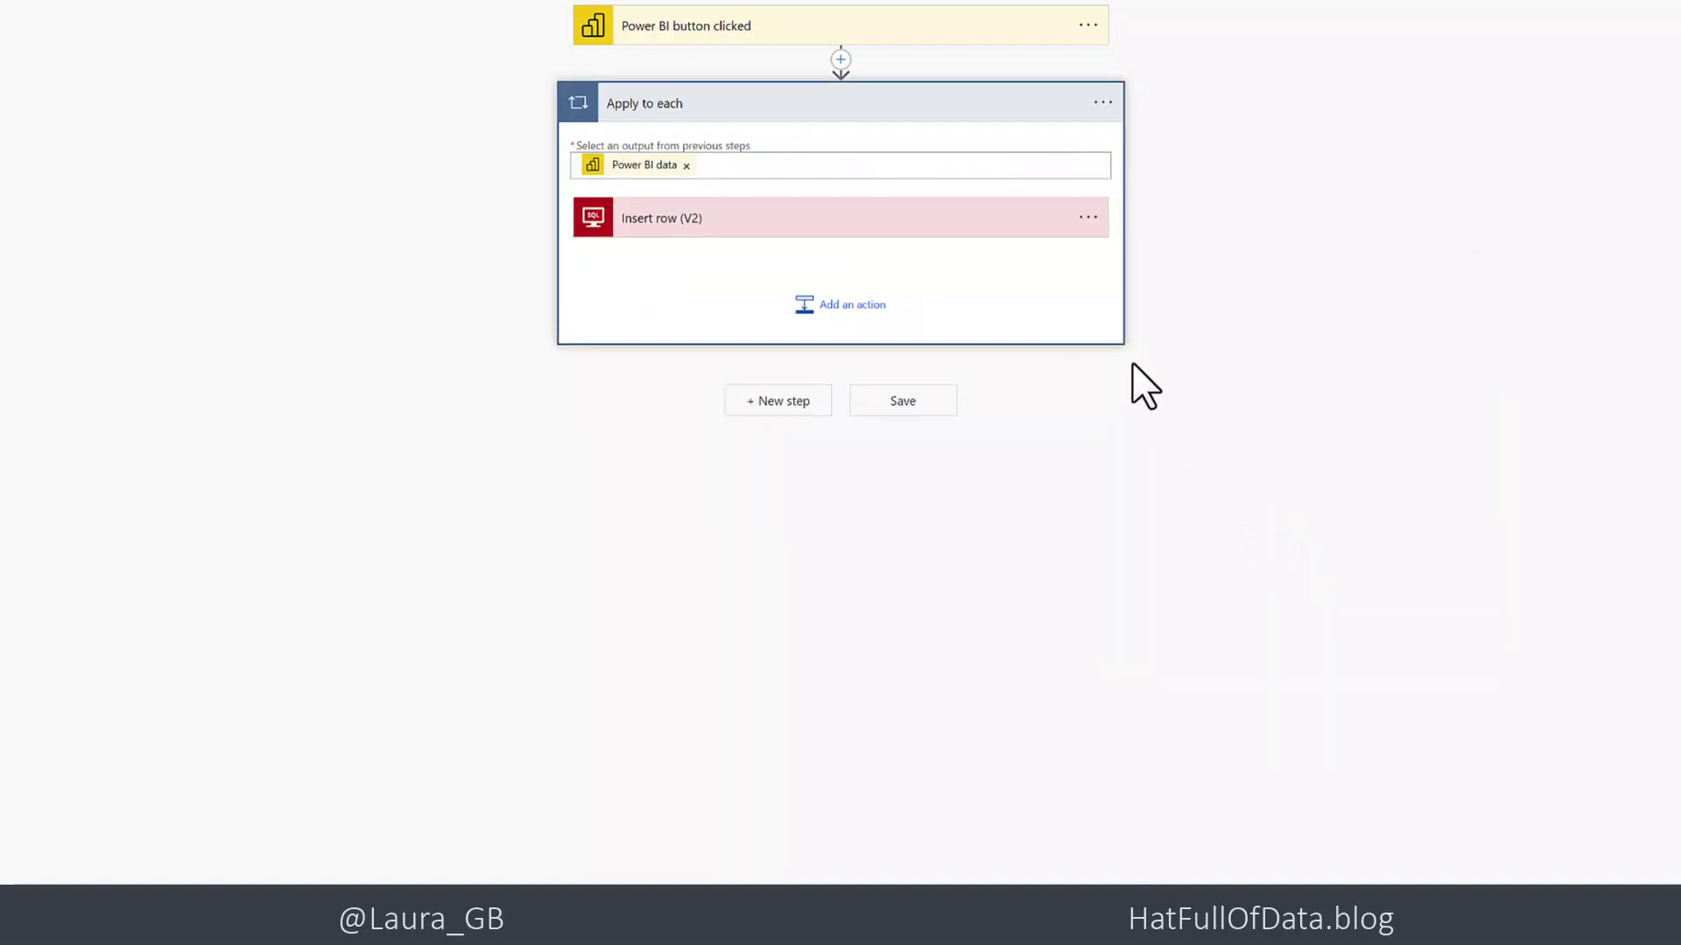
{"action": "left_click", "coordinate": [986, 219]}
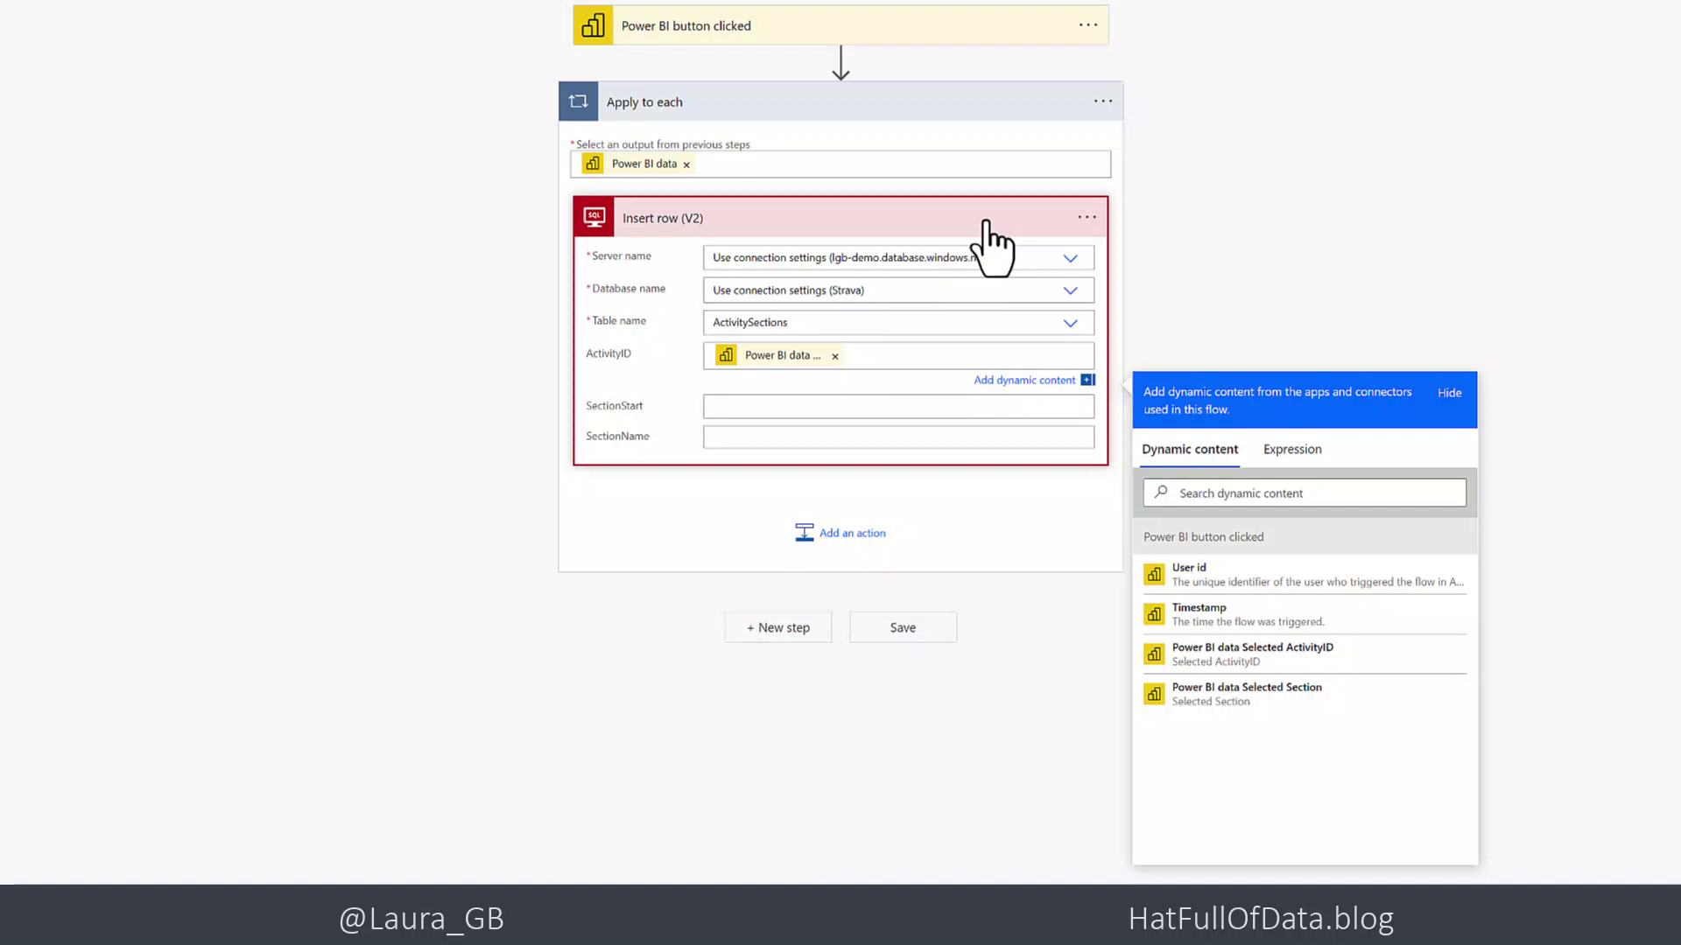
{"action": "left_click", "coordinate": [743, 409]}
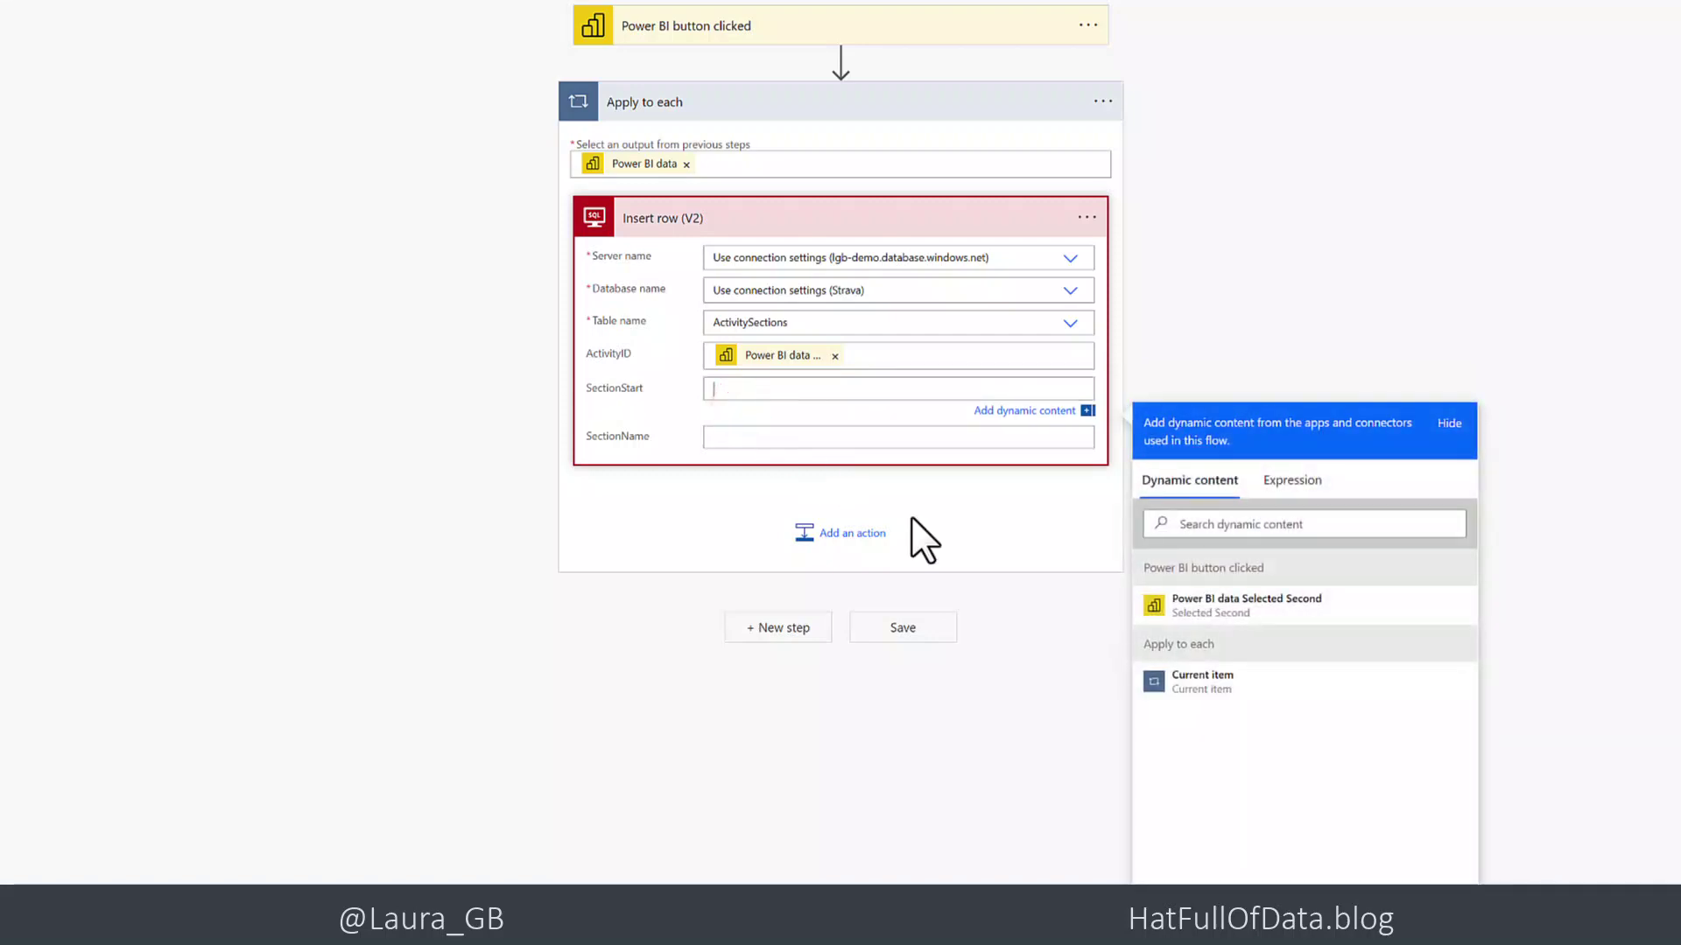
{"action": "left_click", "coordinate": [1263, 606]}
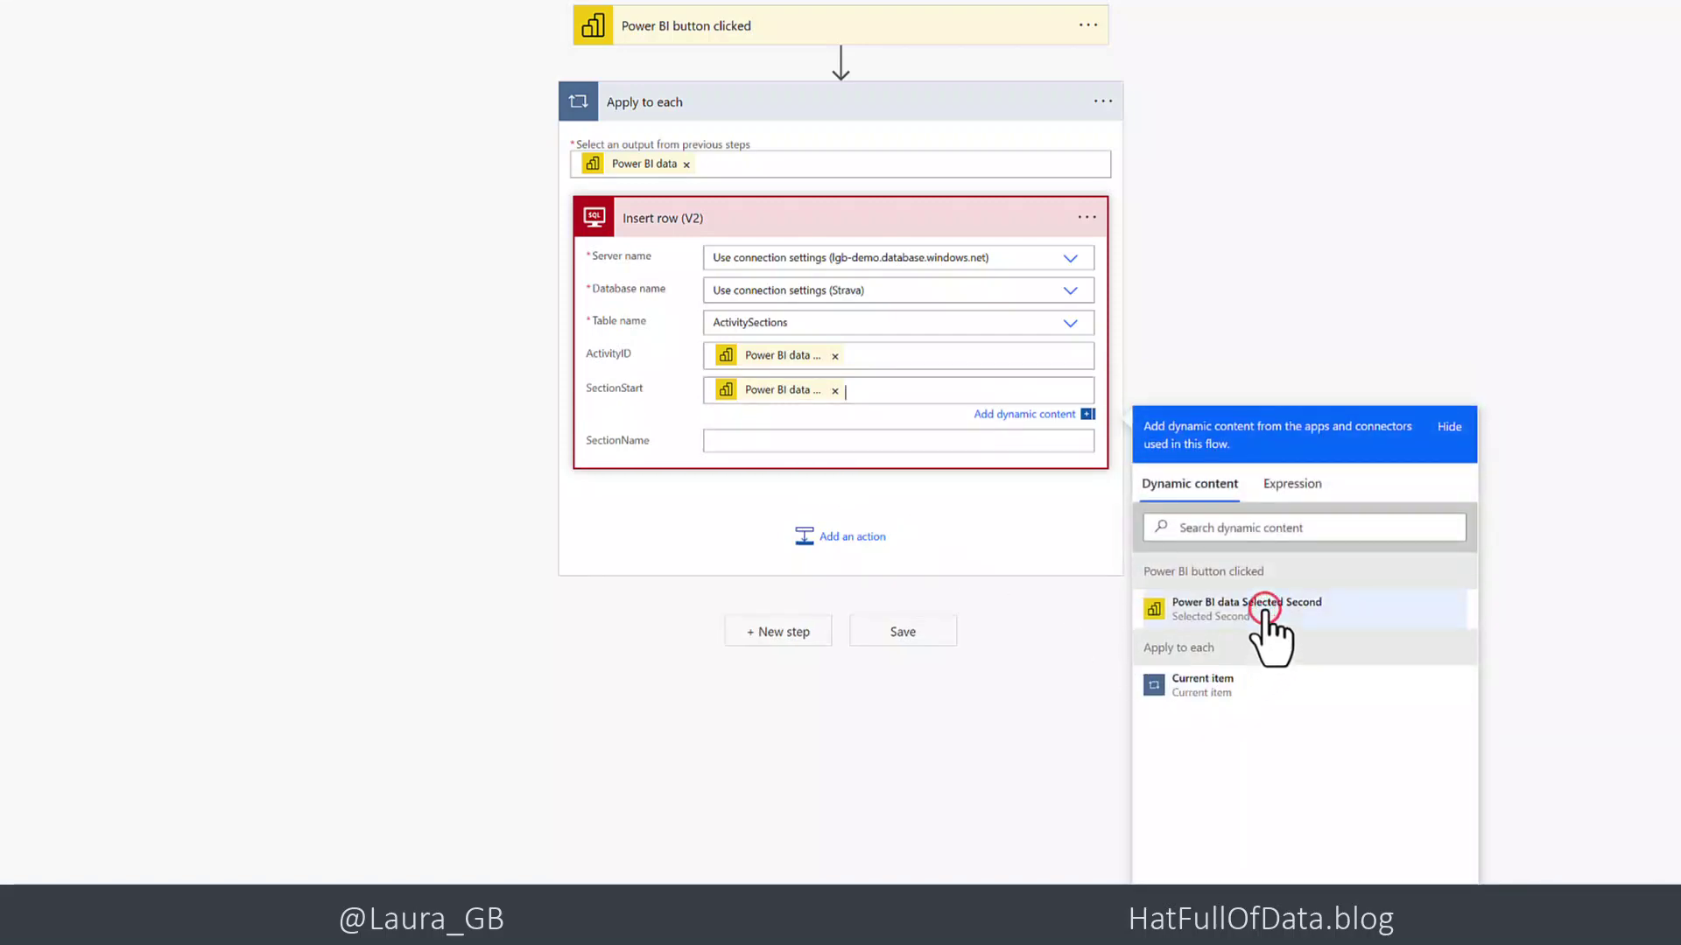
{"action": "left_click", "coordinate": [751, 443]}
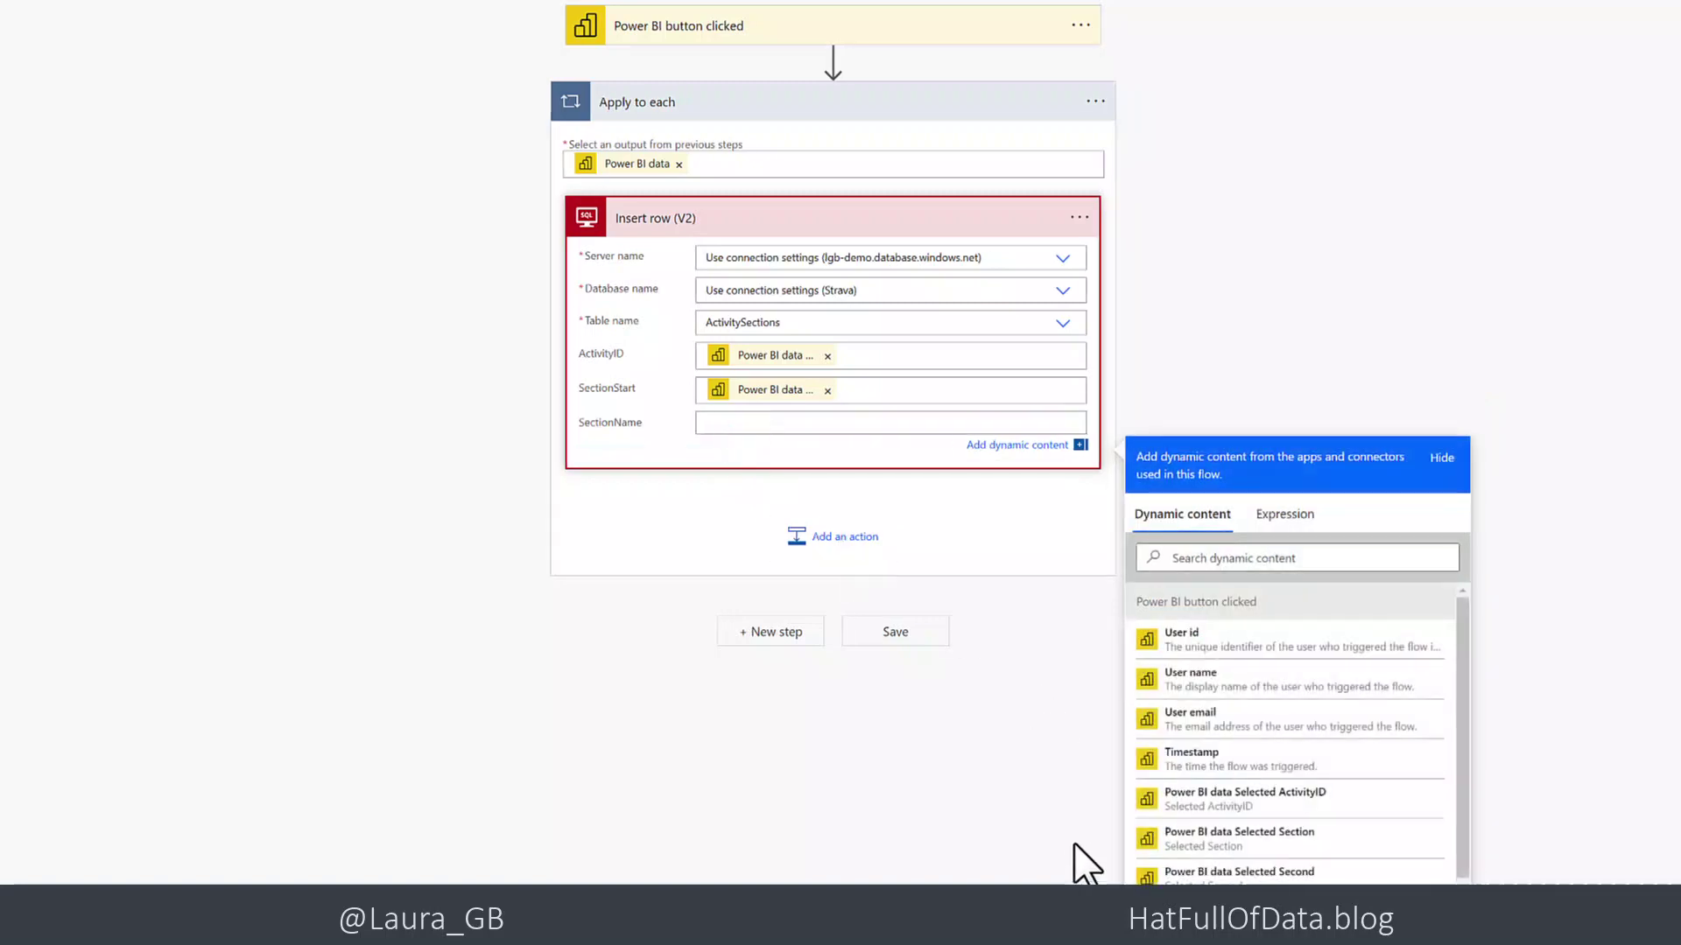
{"action": "left_click", "coordinate": [1241, 843]}
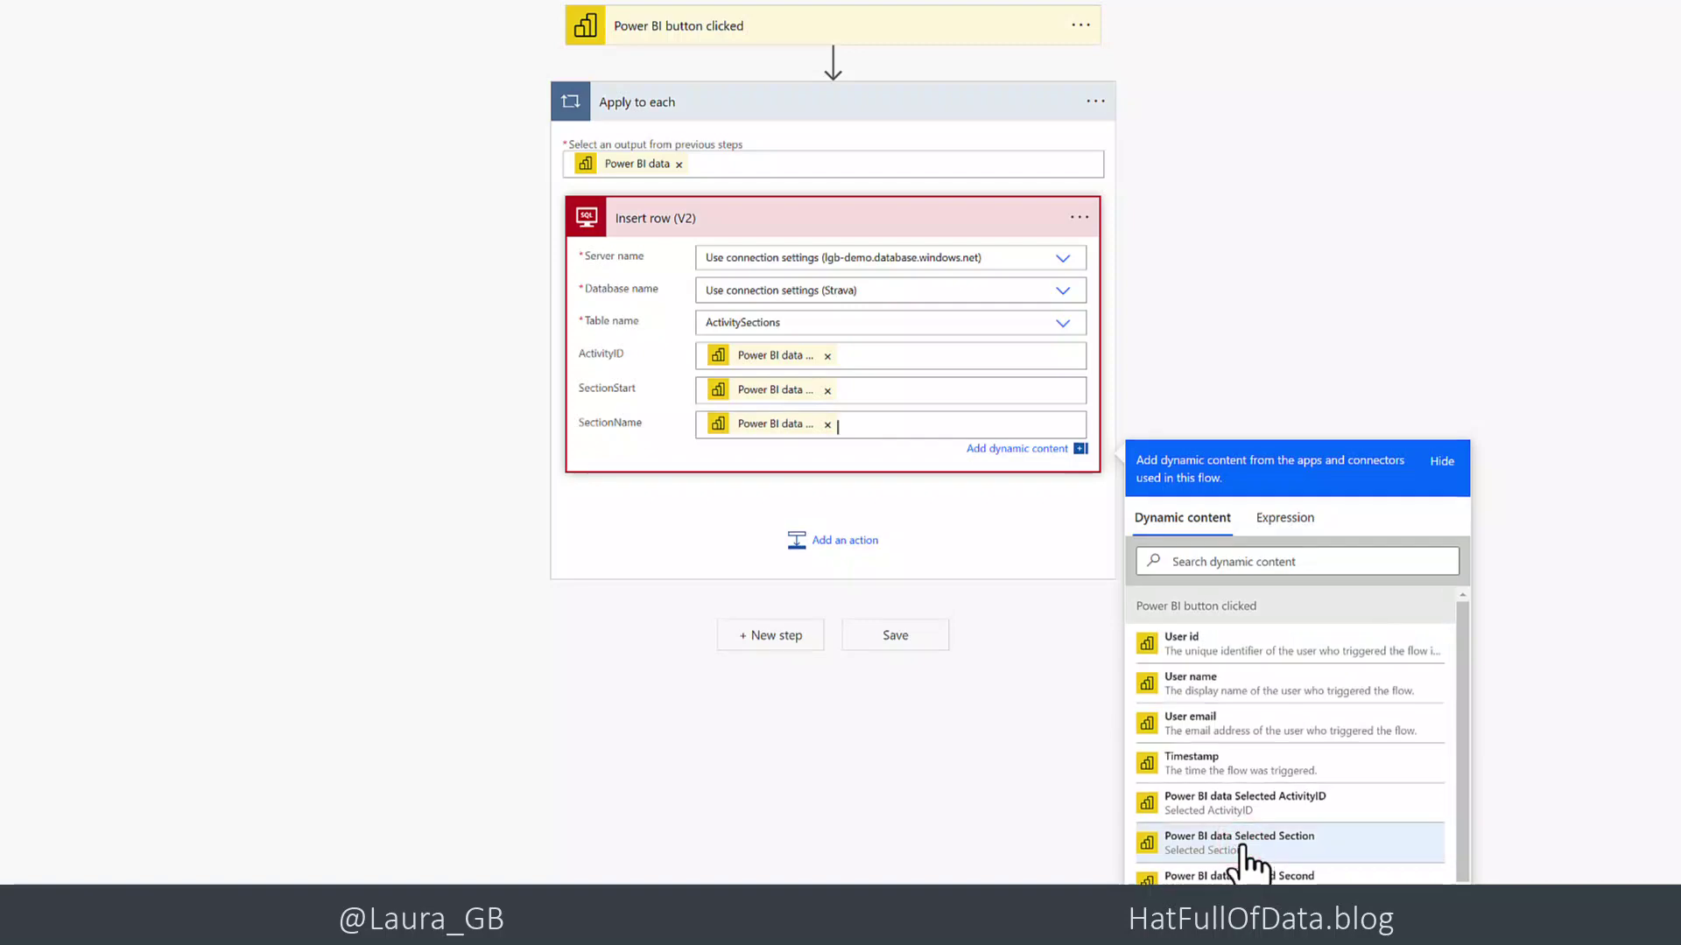
{"action": "left_click", "coordinate": [1290, 377]}
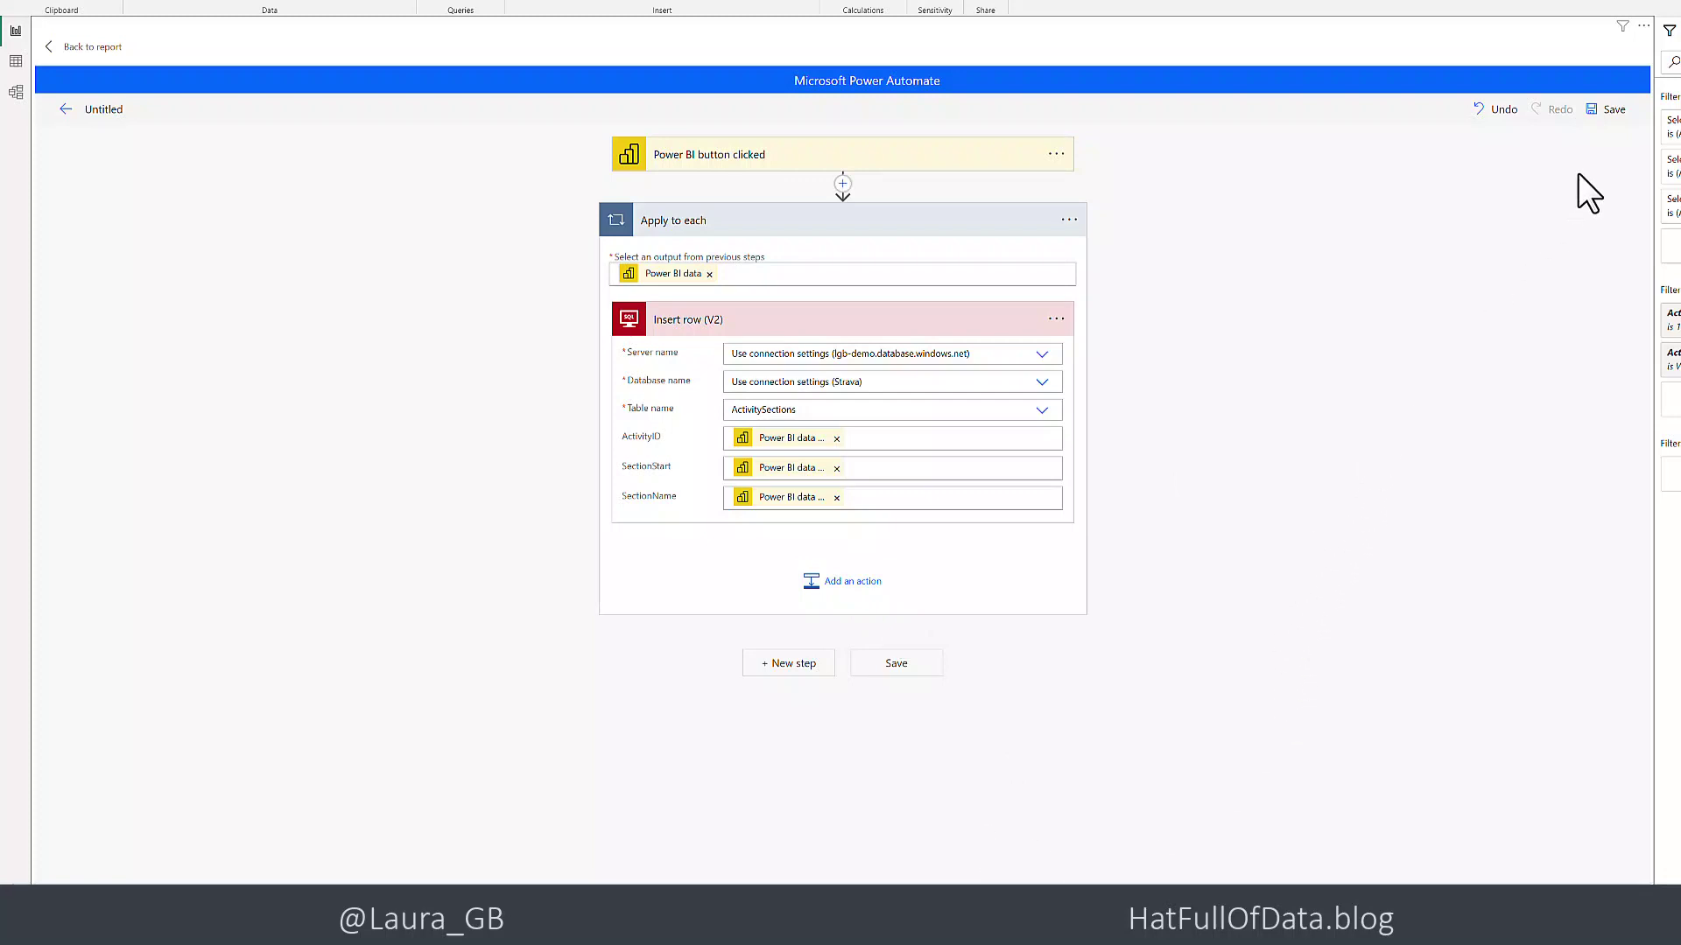
Rename the flow to 'AddActivitySection', save it, and apply it to the report button
{"action": "left_click", "coordinate": [108, 110]}
{"action": "key", "text": "ctrl+a"}
{"action": "key", "text": "BackSpace"}
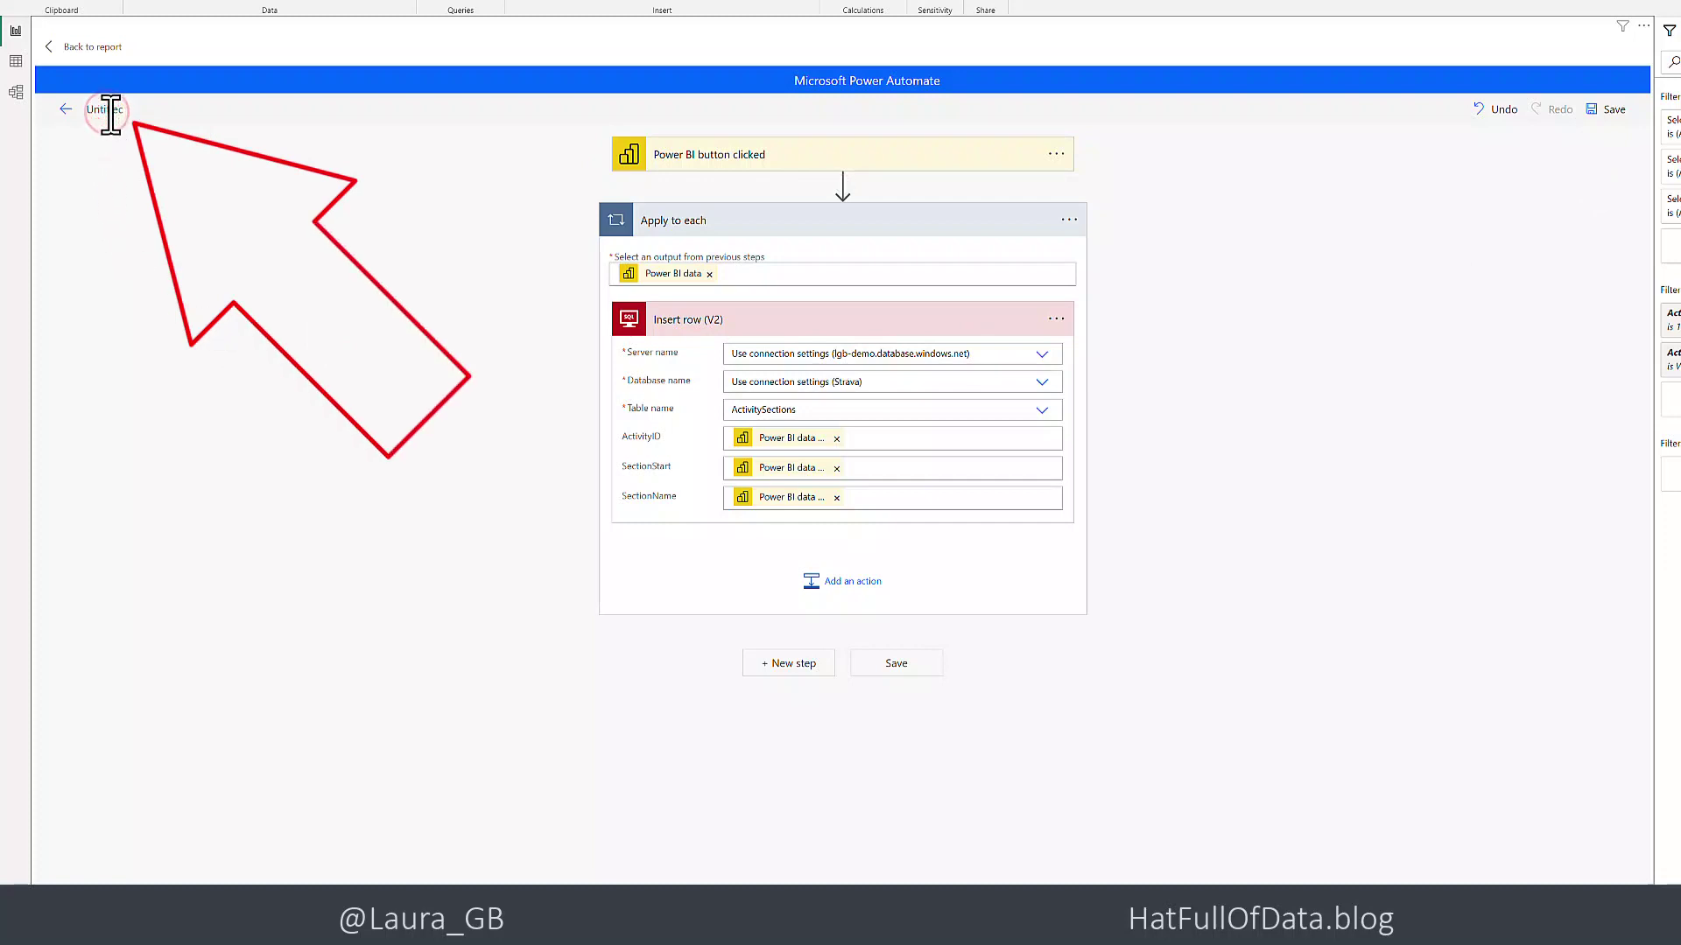
{"action": "type", "text": "AddAct"}
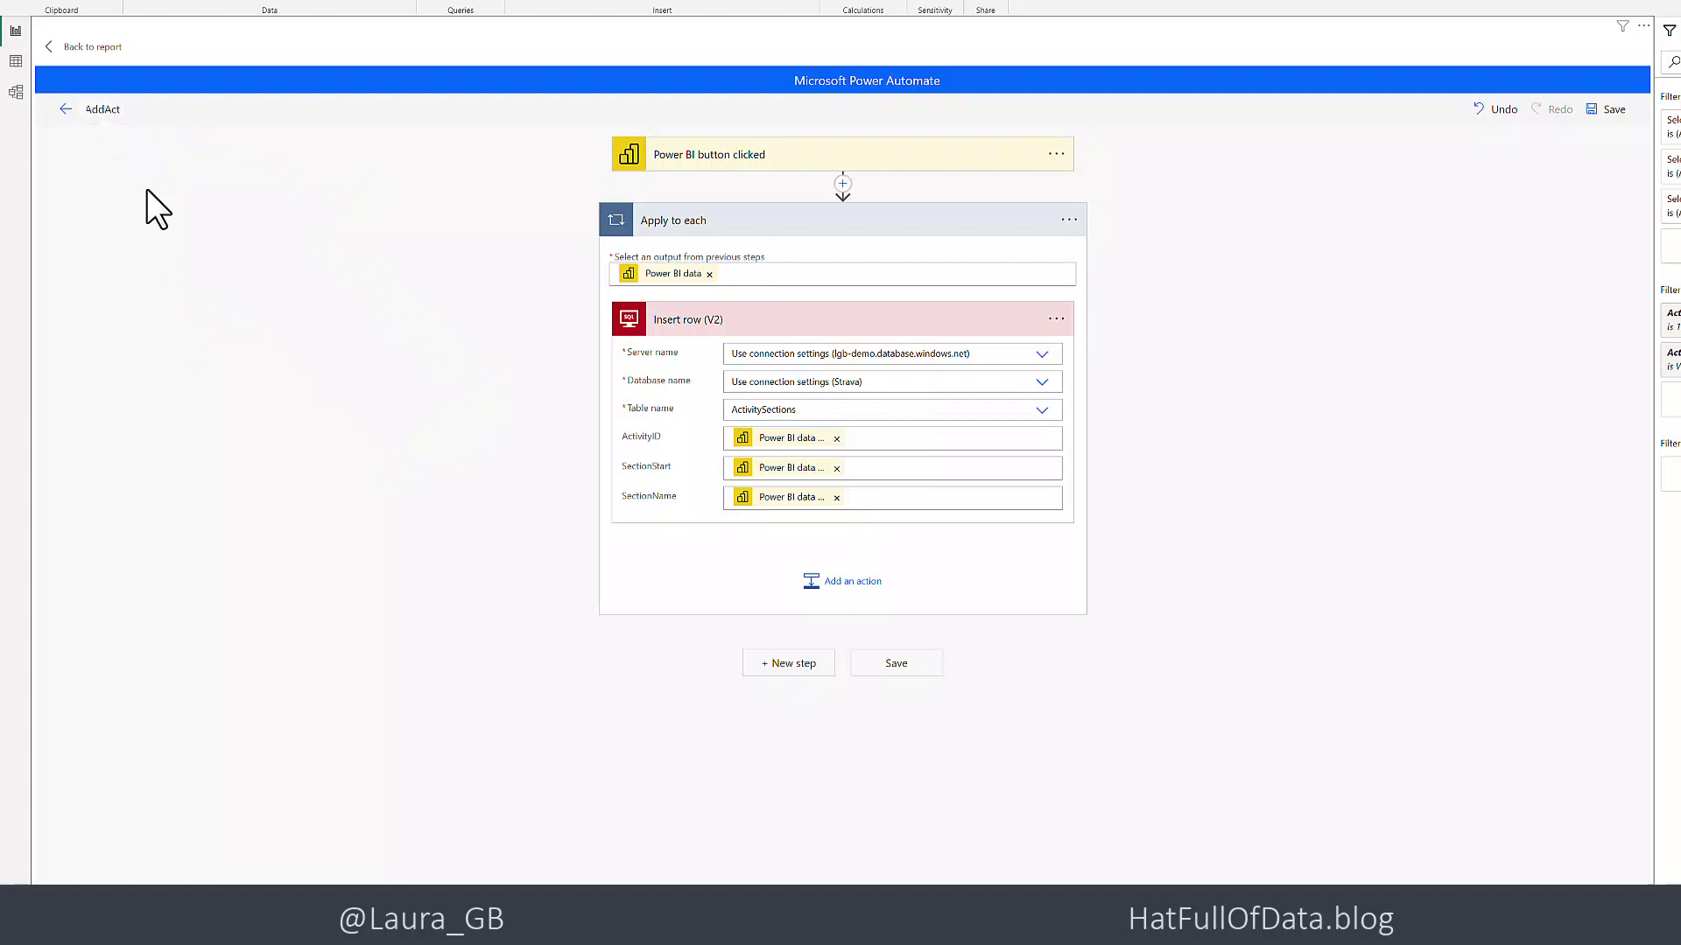
{"action": "type", "text": "ivity"}
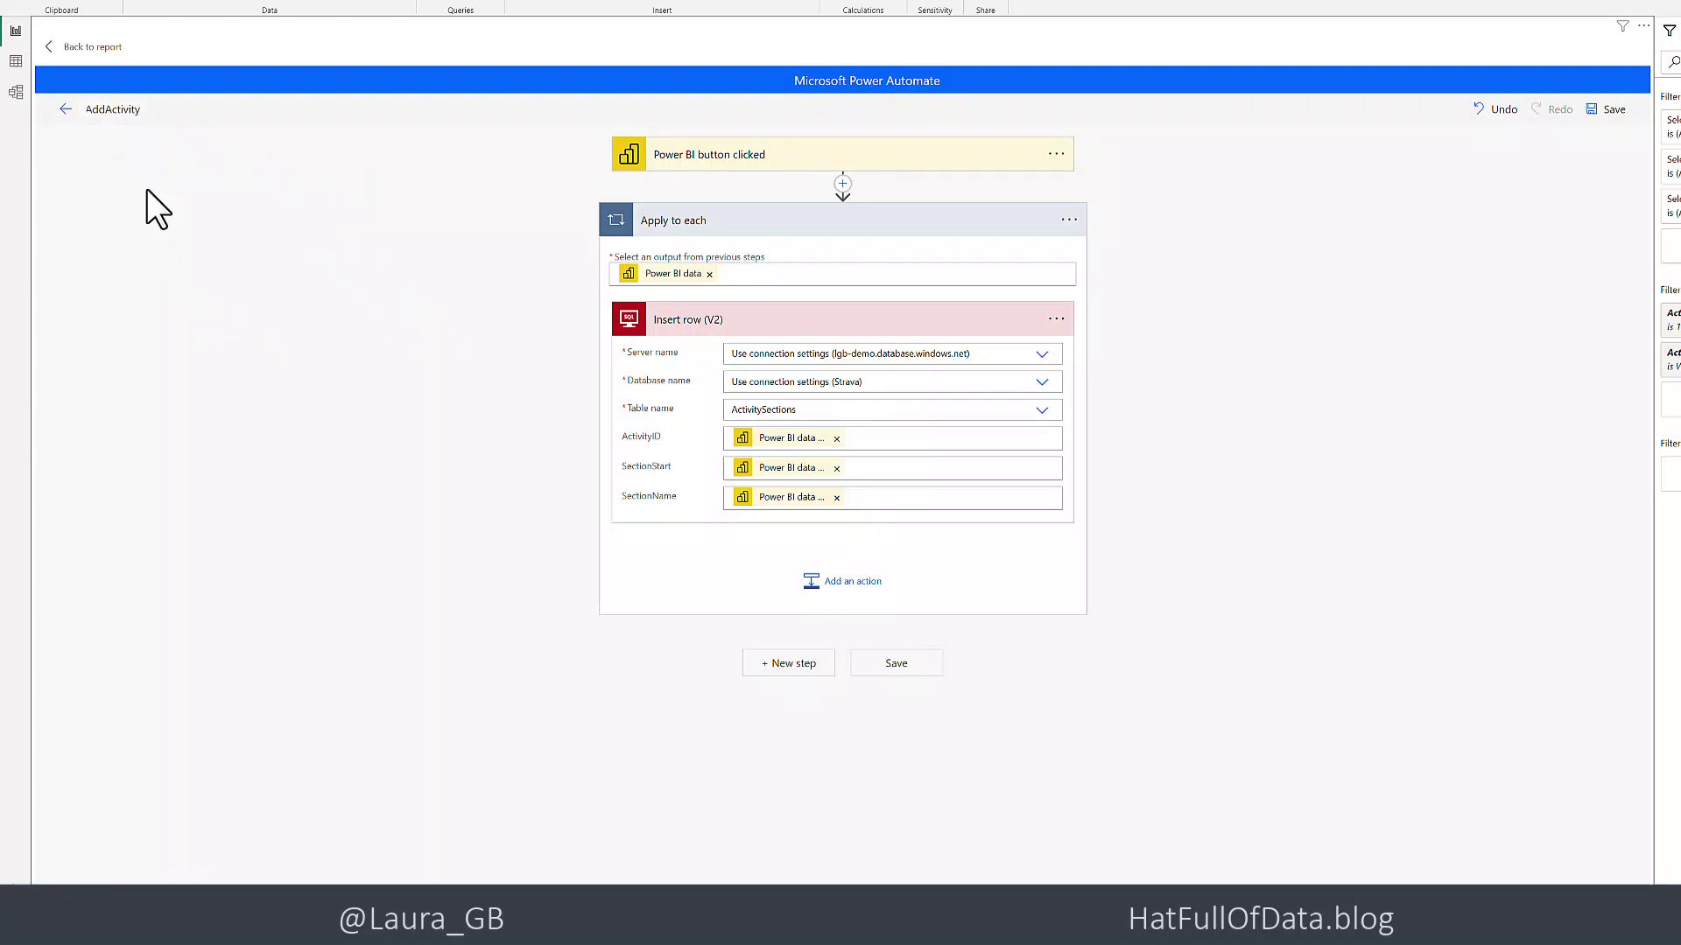
{"action": "type", "text": "Sectio"}
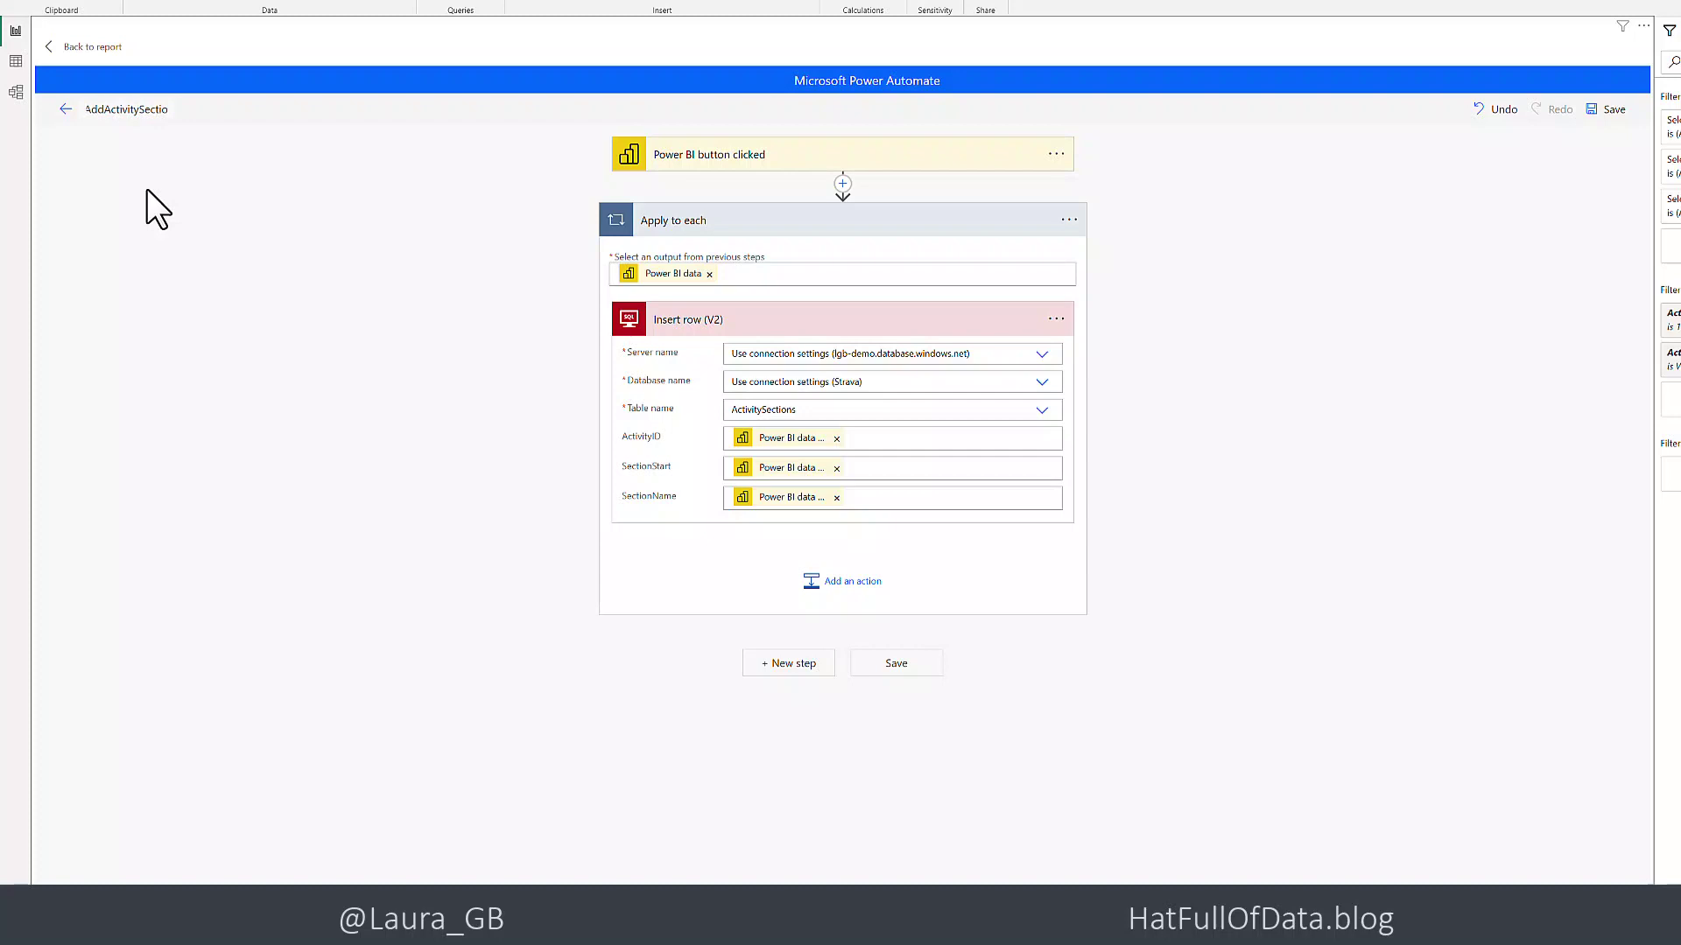
{"action": "type", "text": "n"}
{"action": "left_click", "coordinate": [1611, 111]}
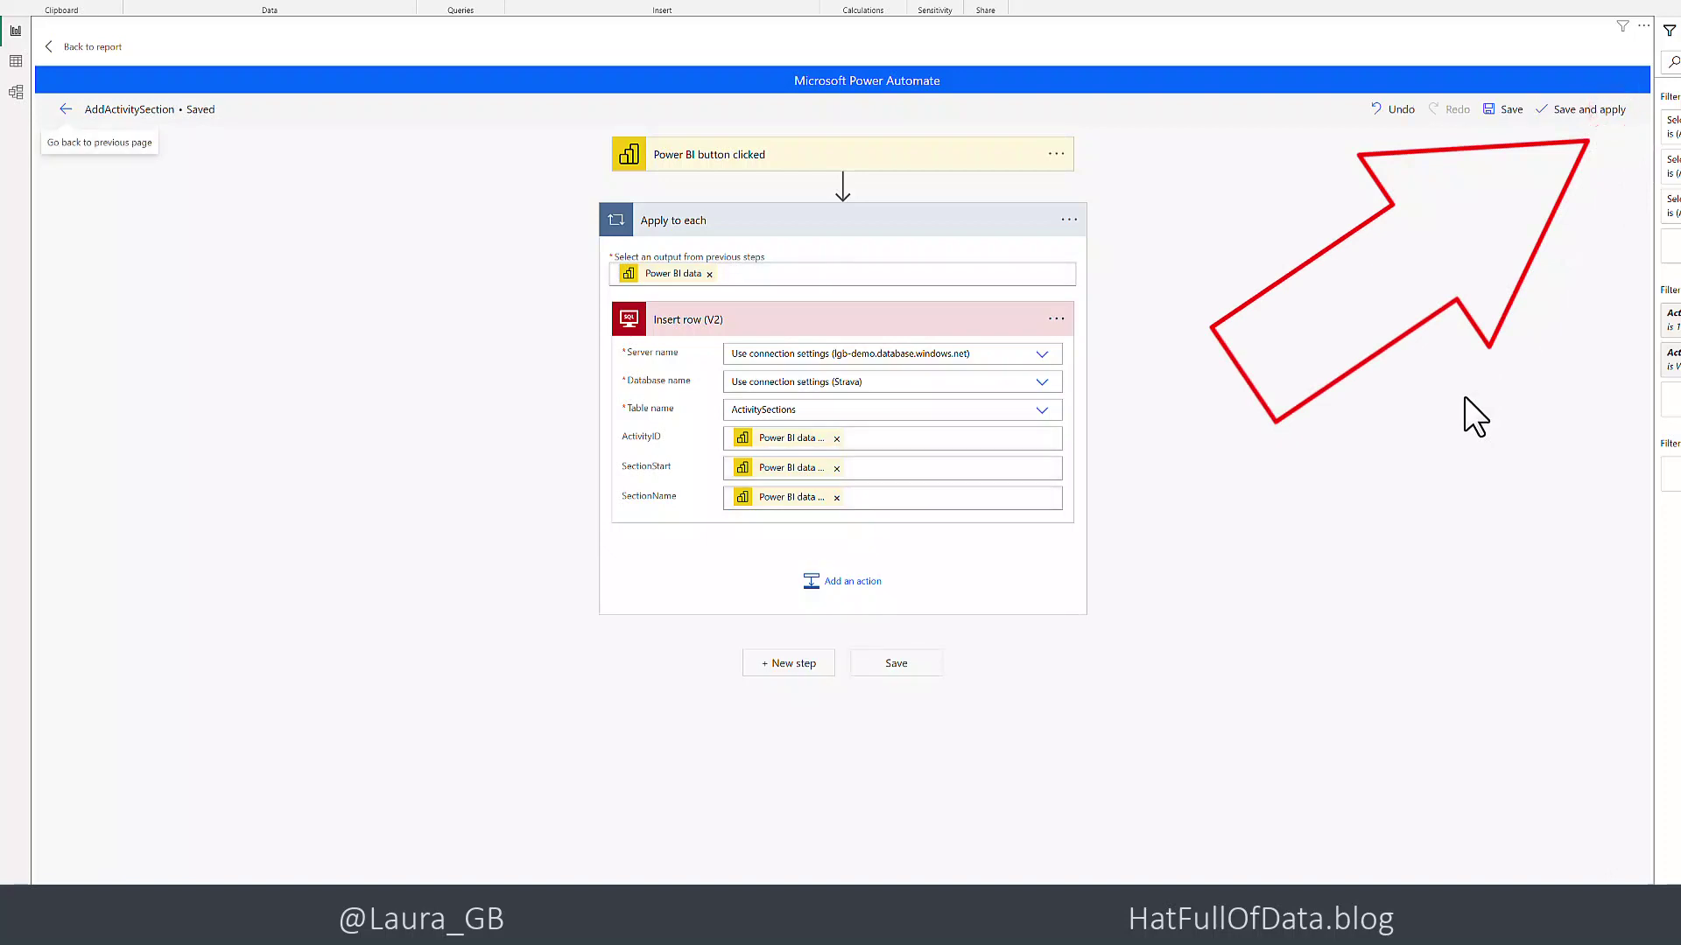
{"action": "left_click", "coordinate": [1581, 121]}
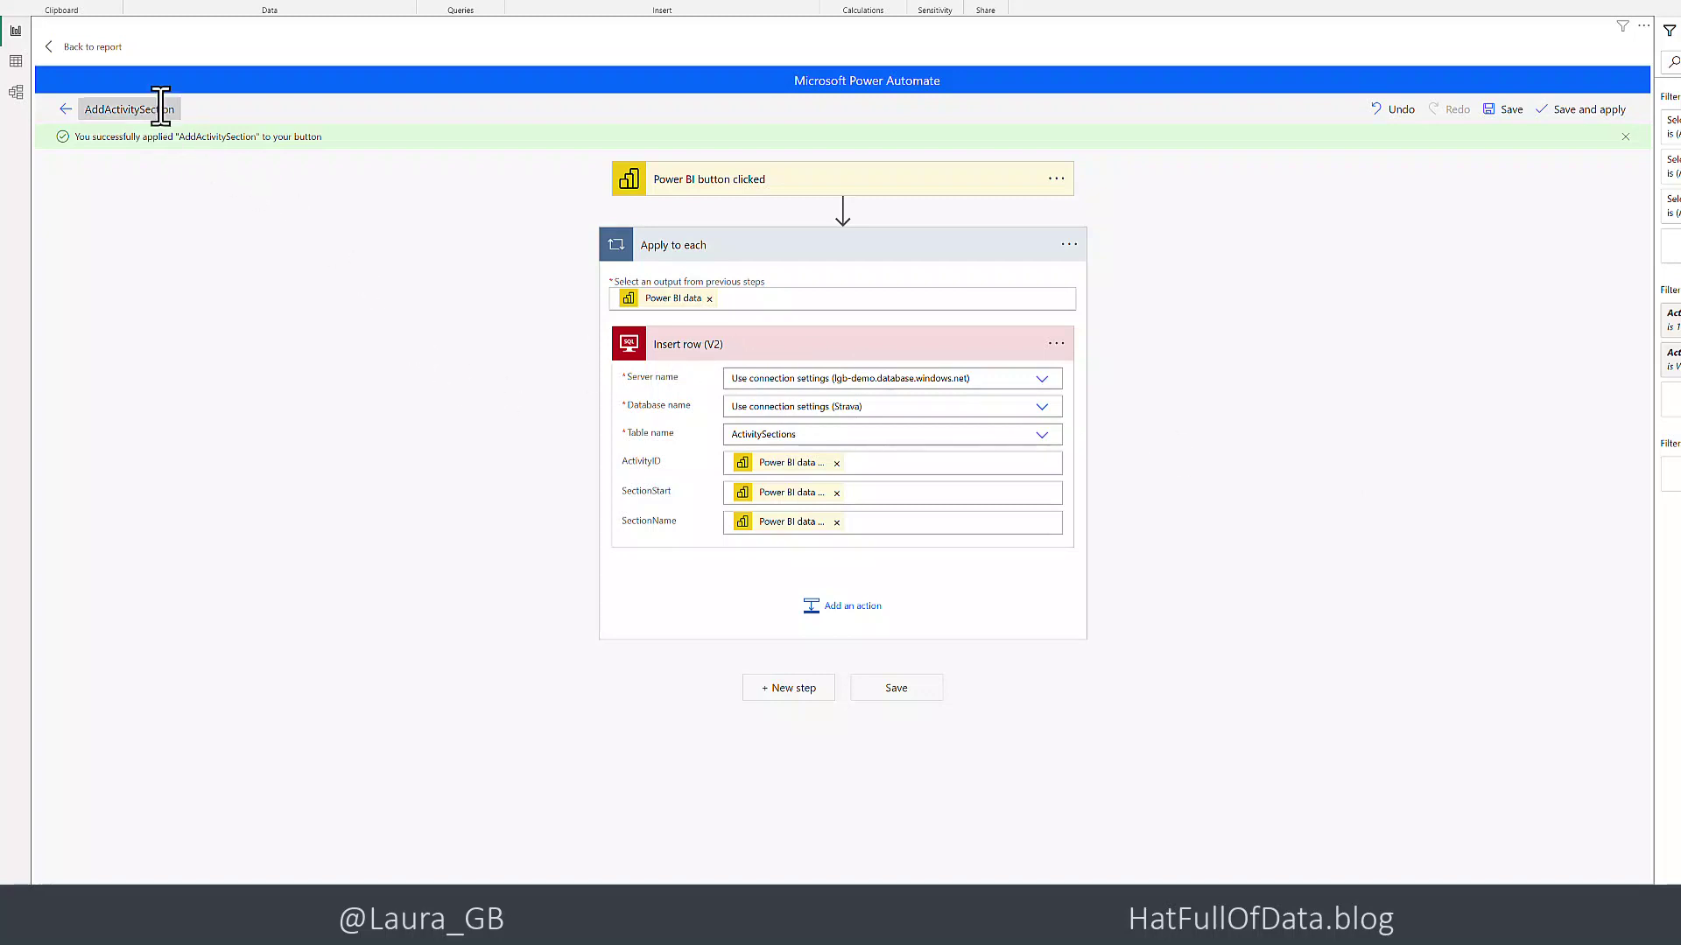
Run the flow from the report to record the Recovery section, then refresh the visuals
{"action": "left_click", "coordinate": [77, 48]}
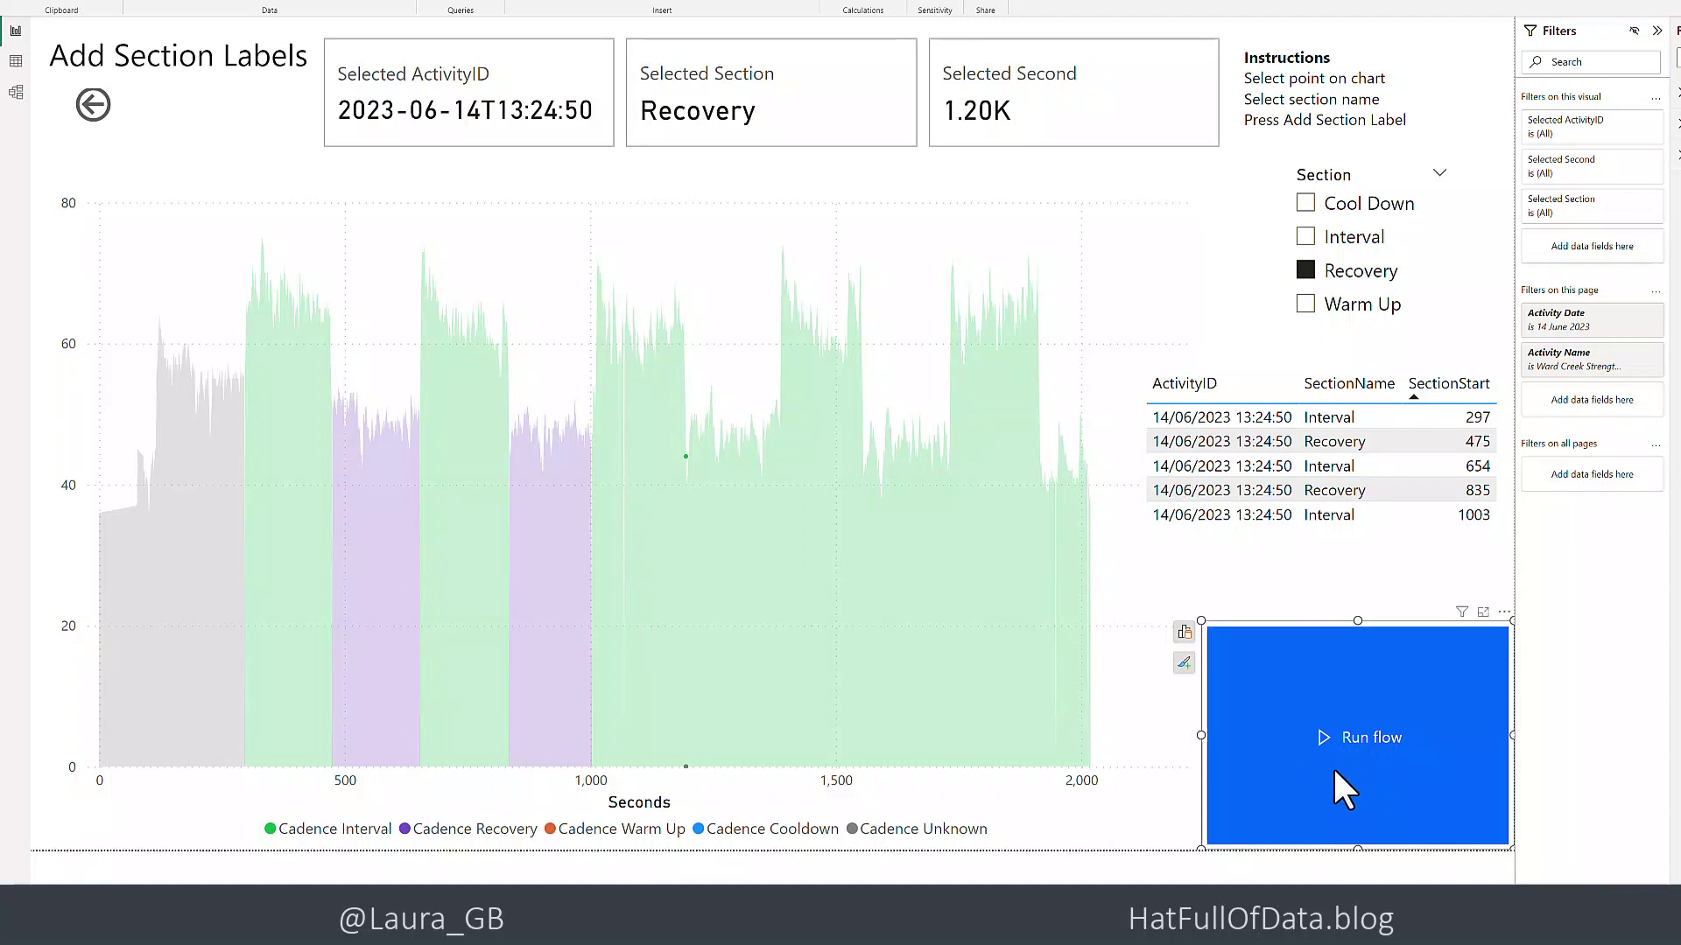
{"action": "left_click", "coordinate": [1333, 765]}
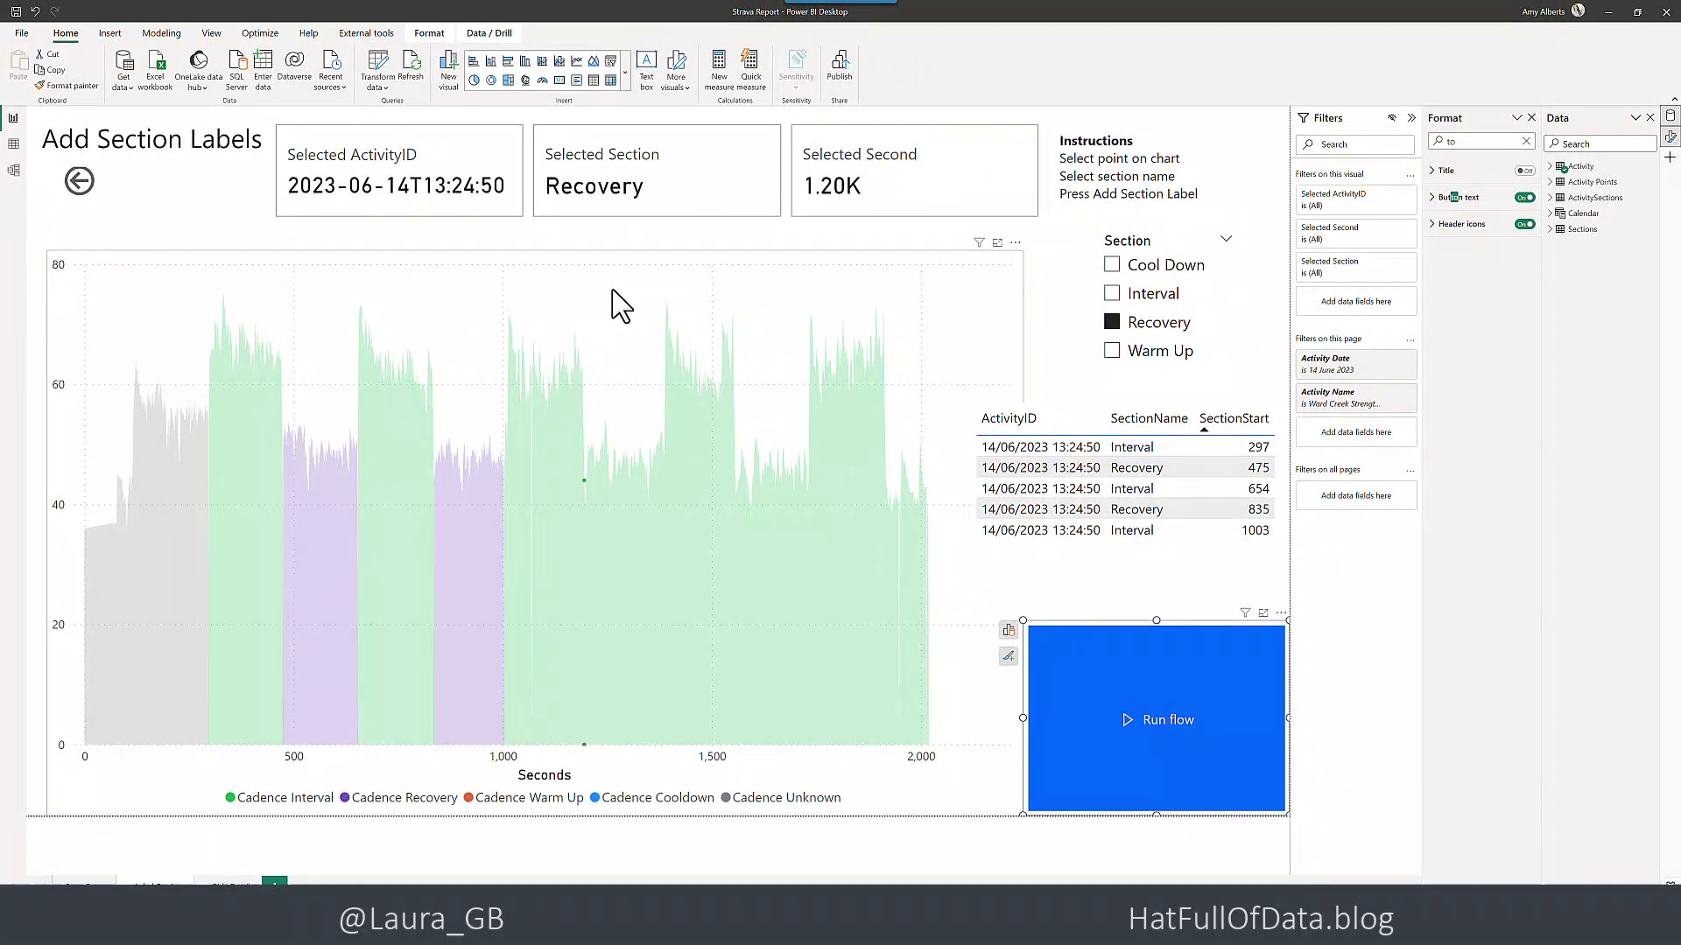
{"action": "left_click", "coordinate": [612, 289]}
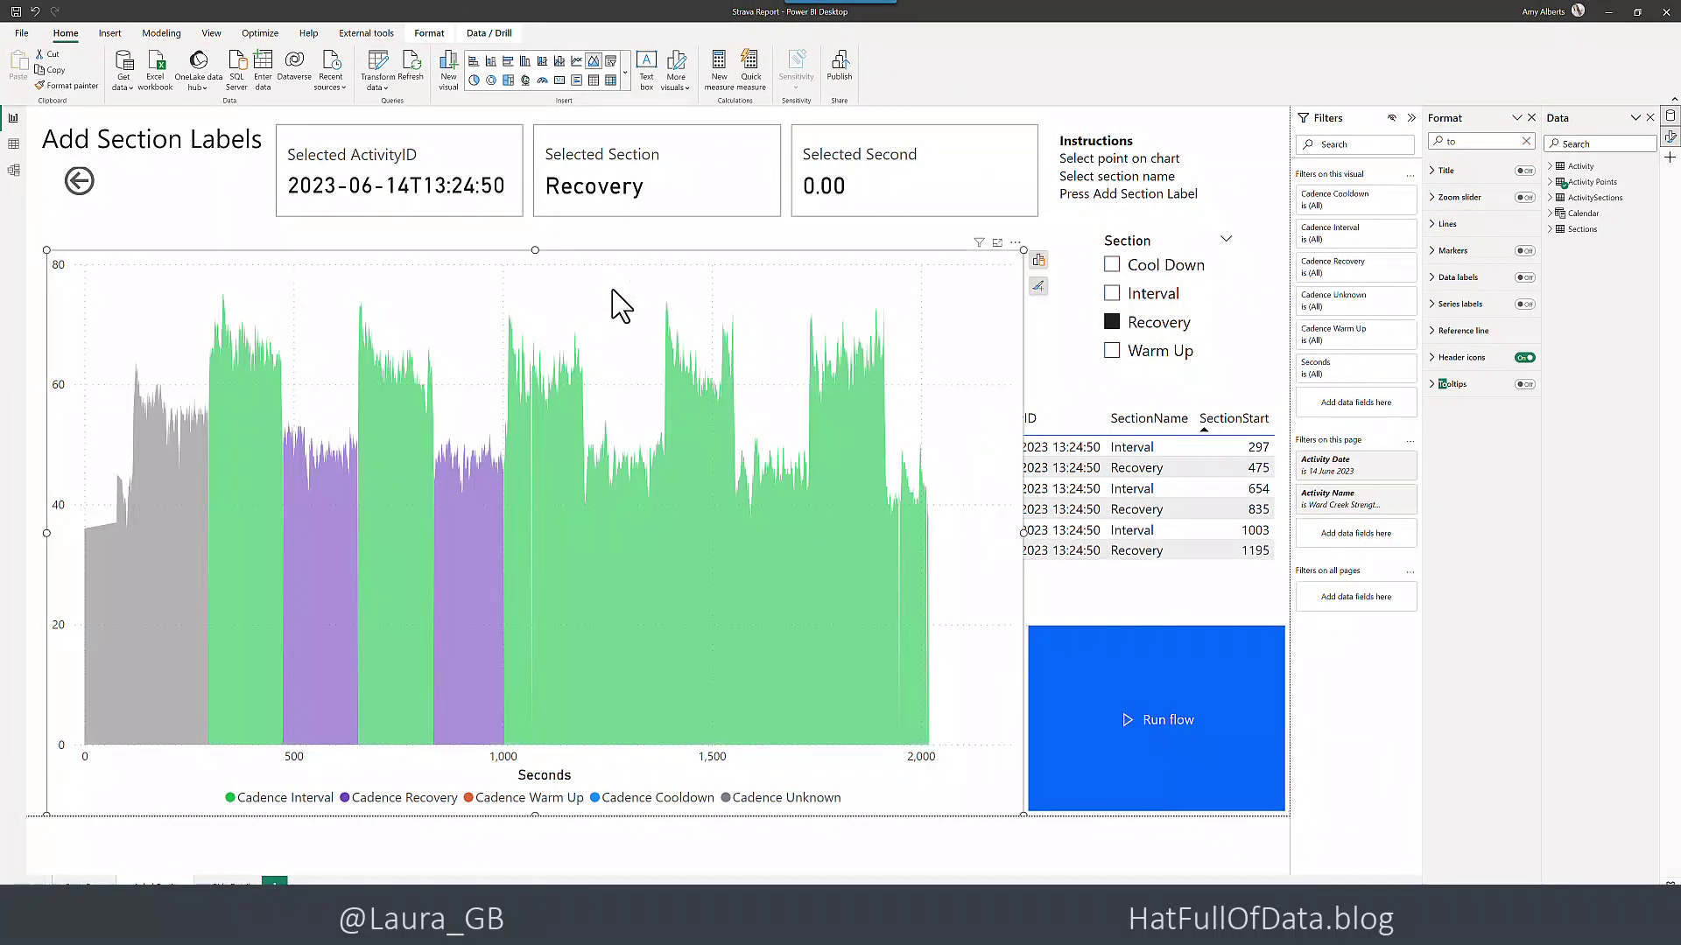
{"action": "left_click", "coordinate": [259, 35]}
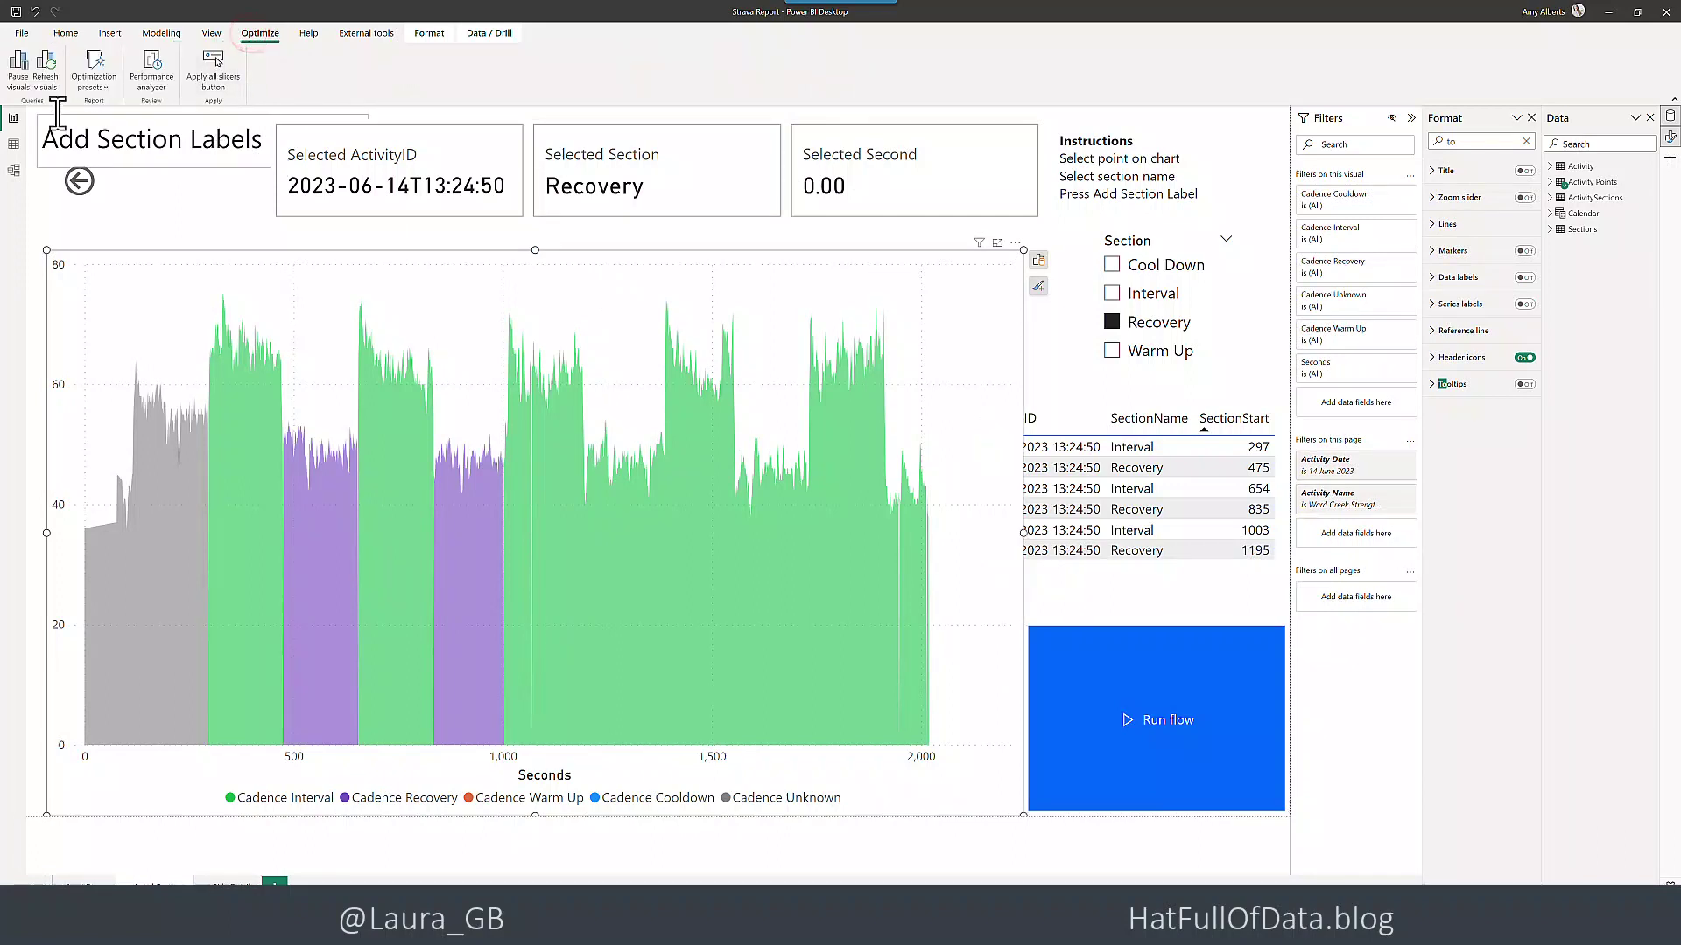
{"action": "left_click", "coordinate": [45, 78]}
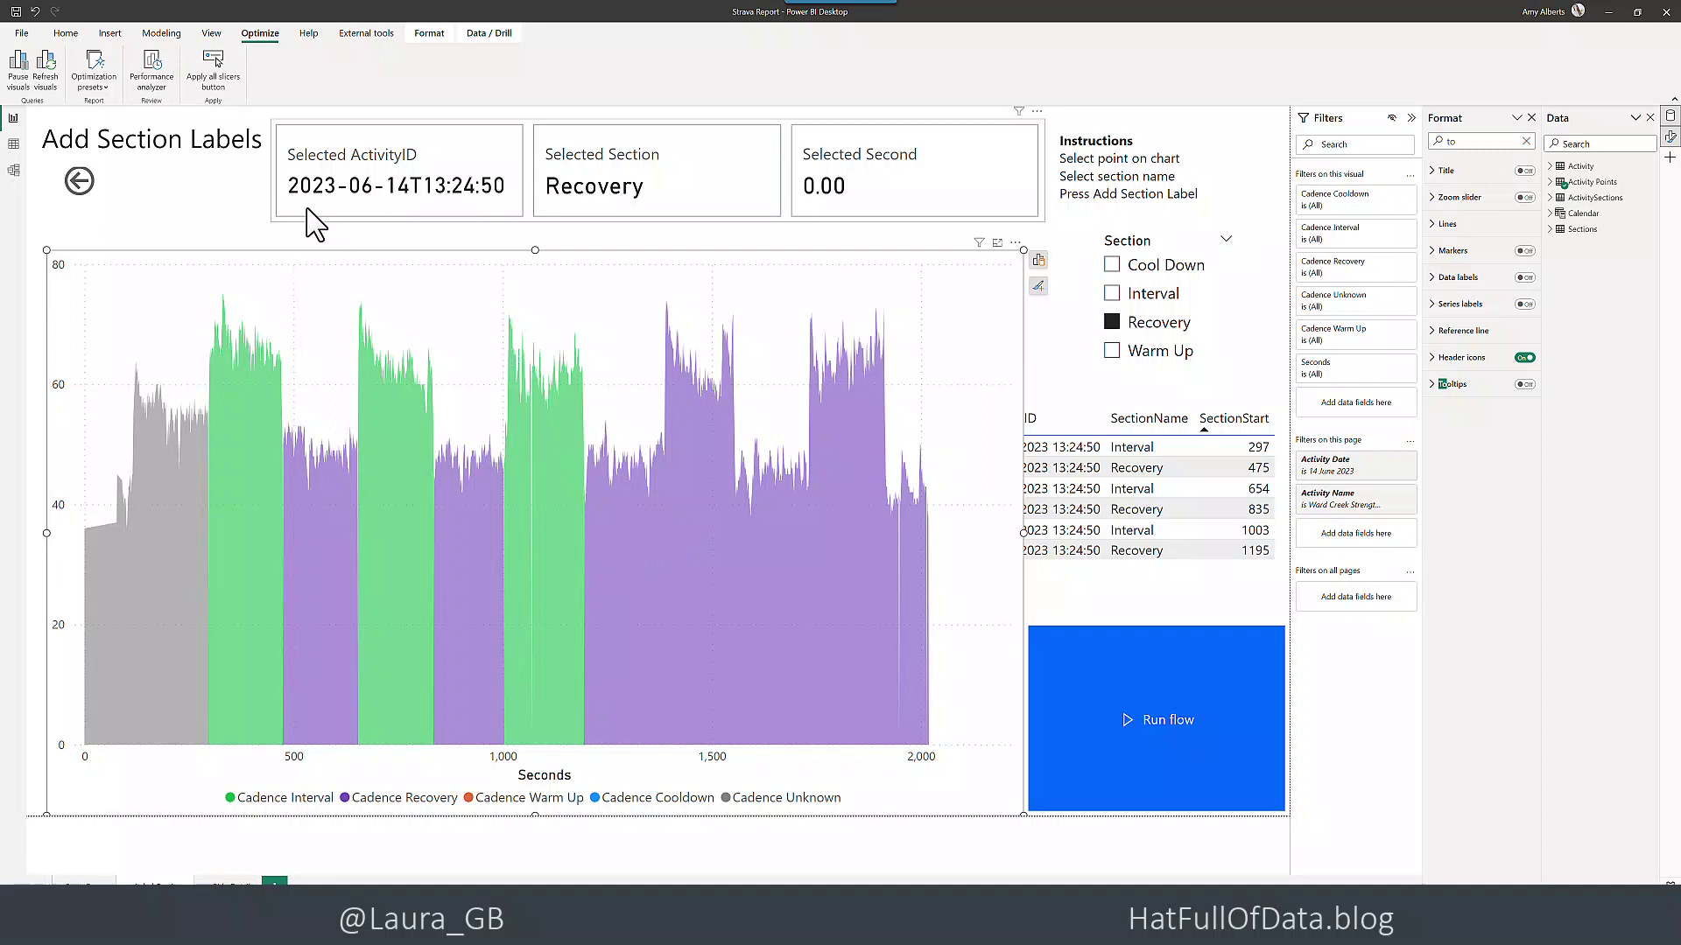
Publish the Strava Report to Power BI, saving the pending changes first
{"action": "left_click", "coordinate": [64, 34]}
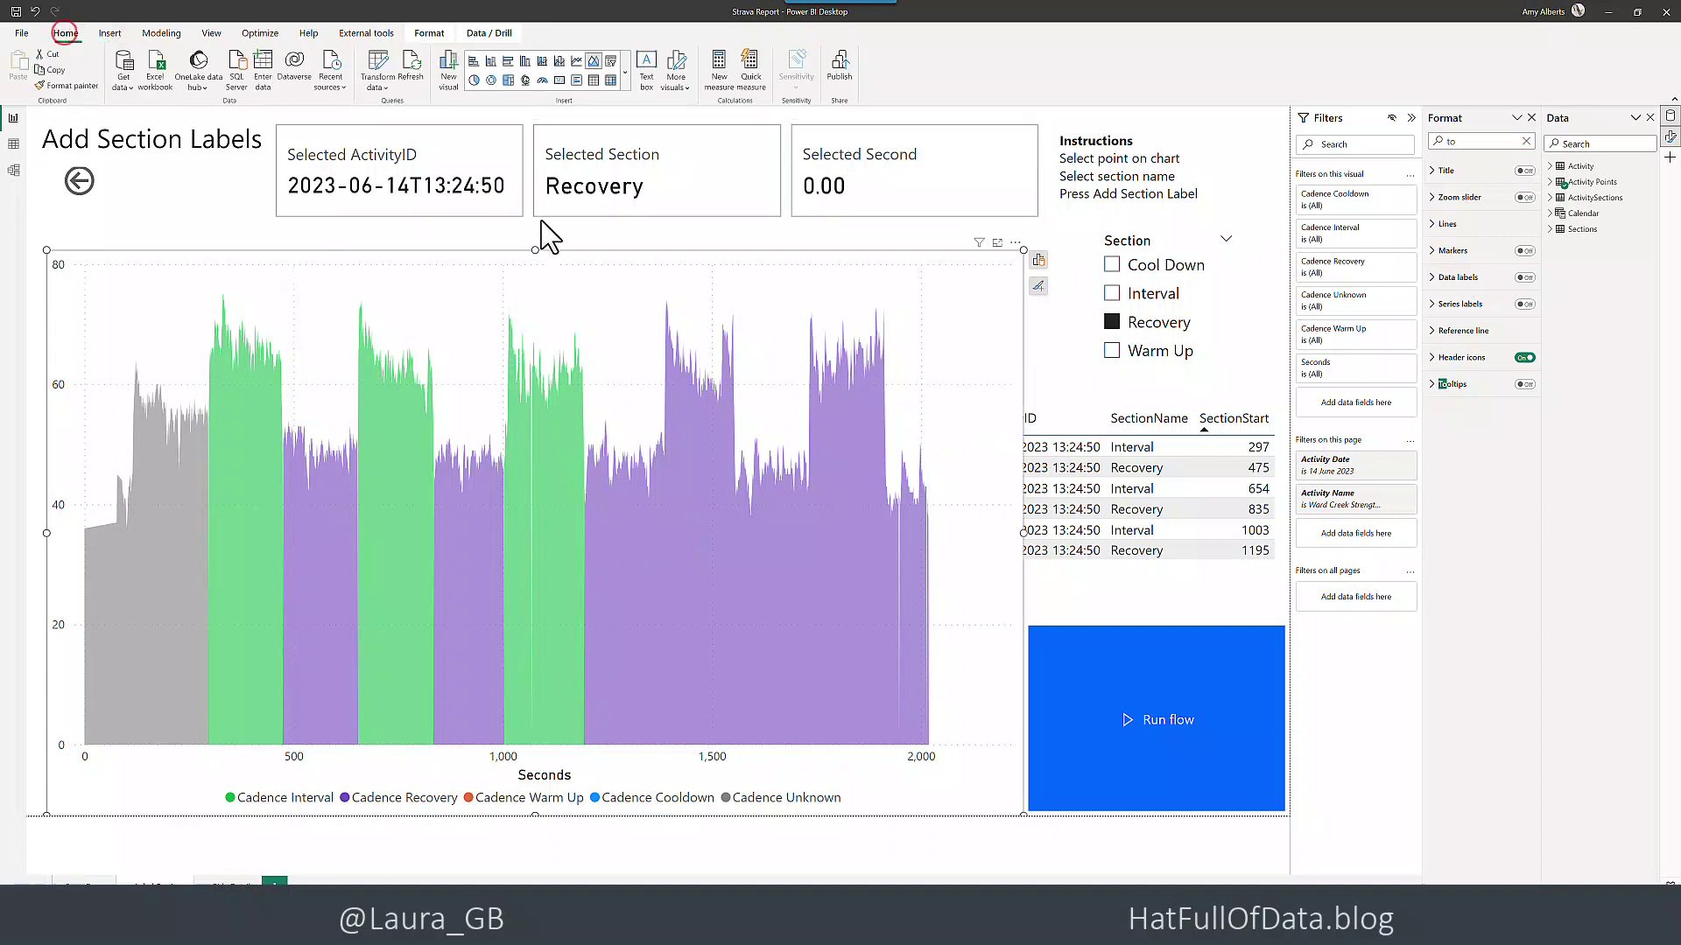
{"action": "left_click", "coordinate": [842, 72]}
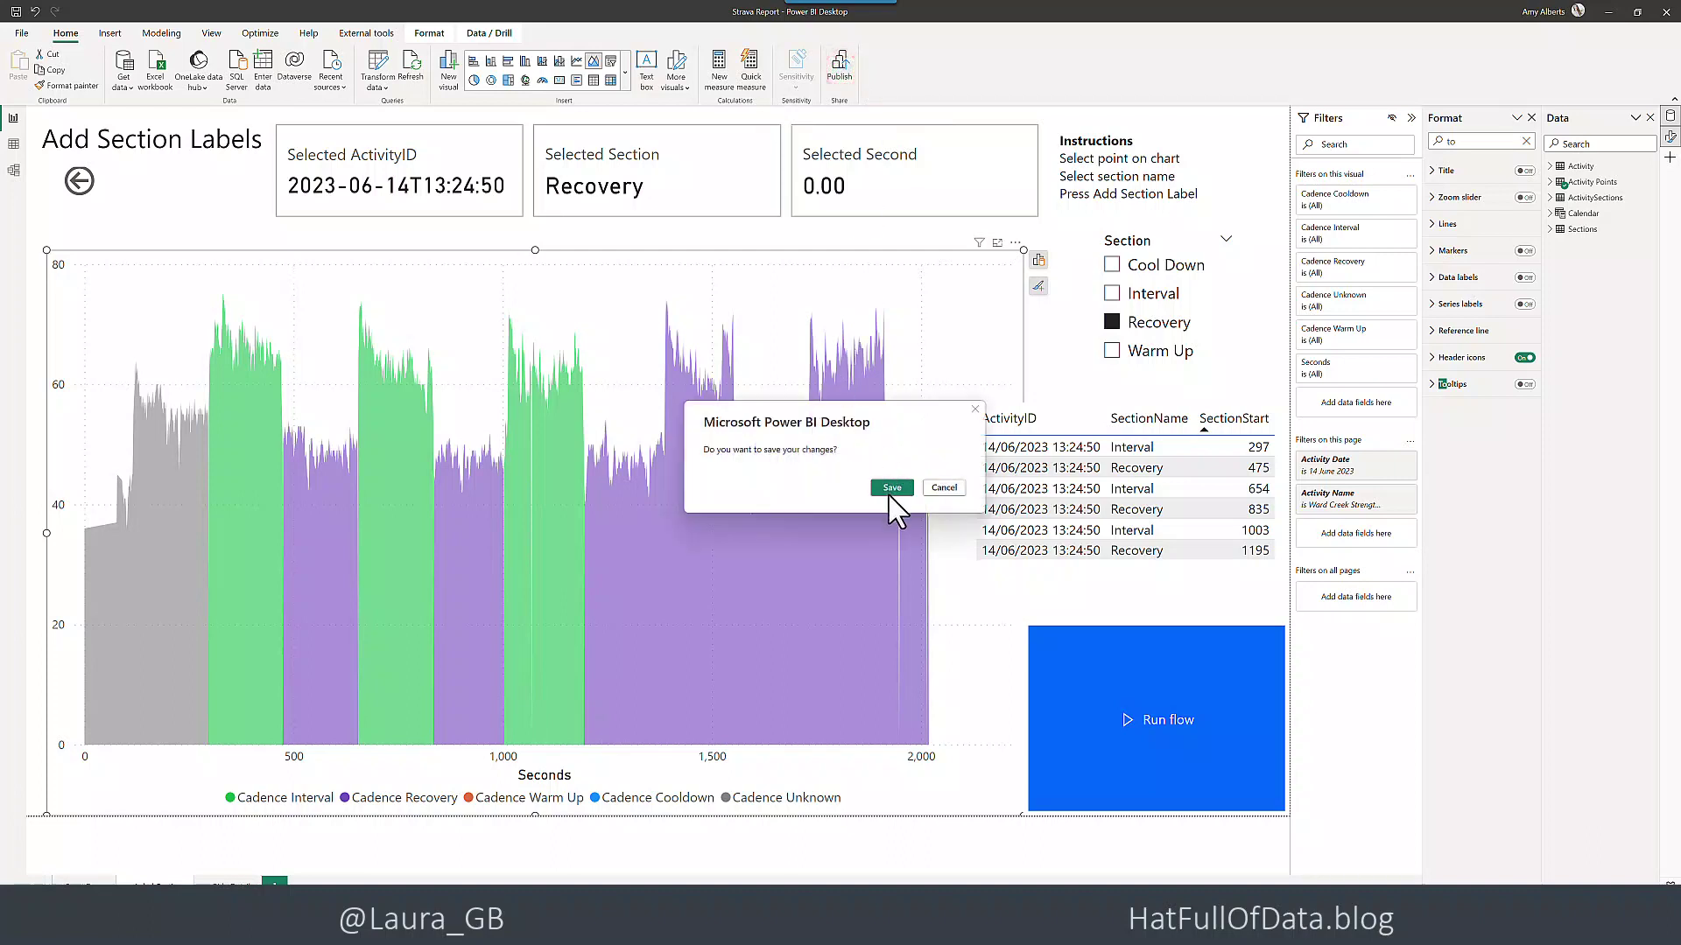
{"action": "left_click", "coordinate": [889, 495]}
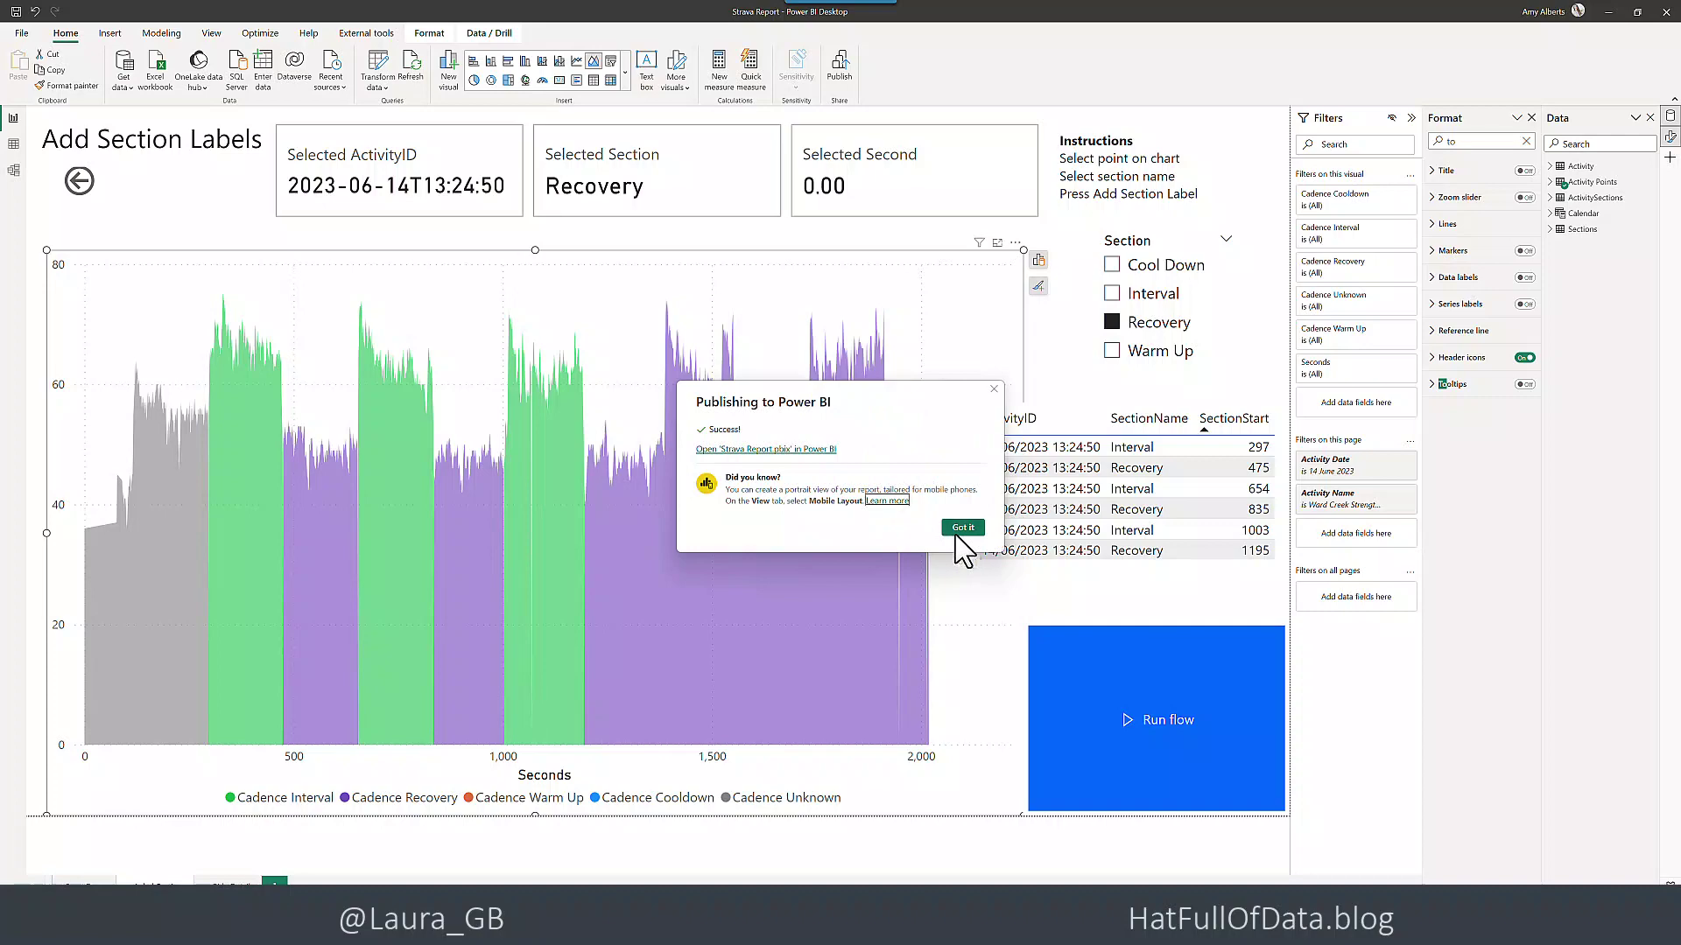
Reload the online workspace in the browser and open the published Strava Report
{"action": "key", "text": "alt+Tab"}
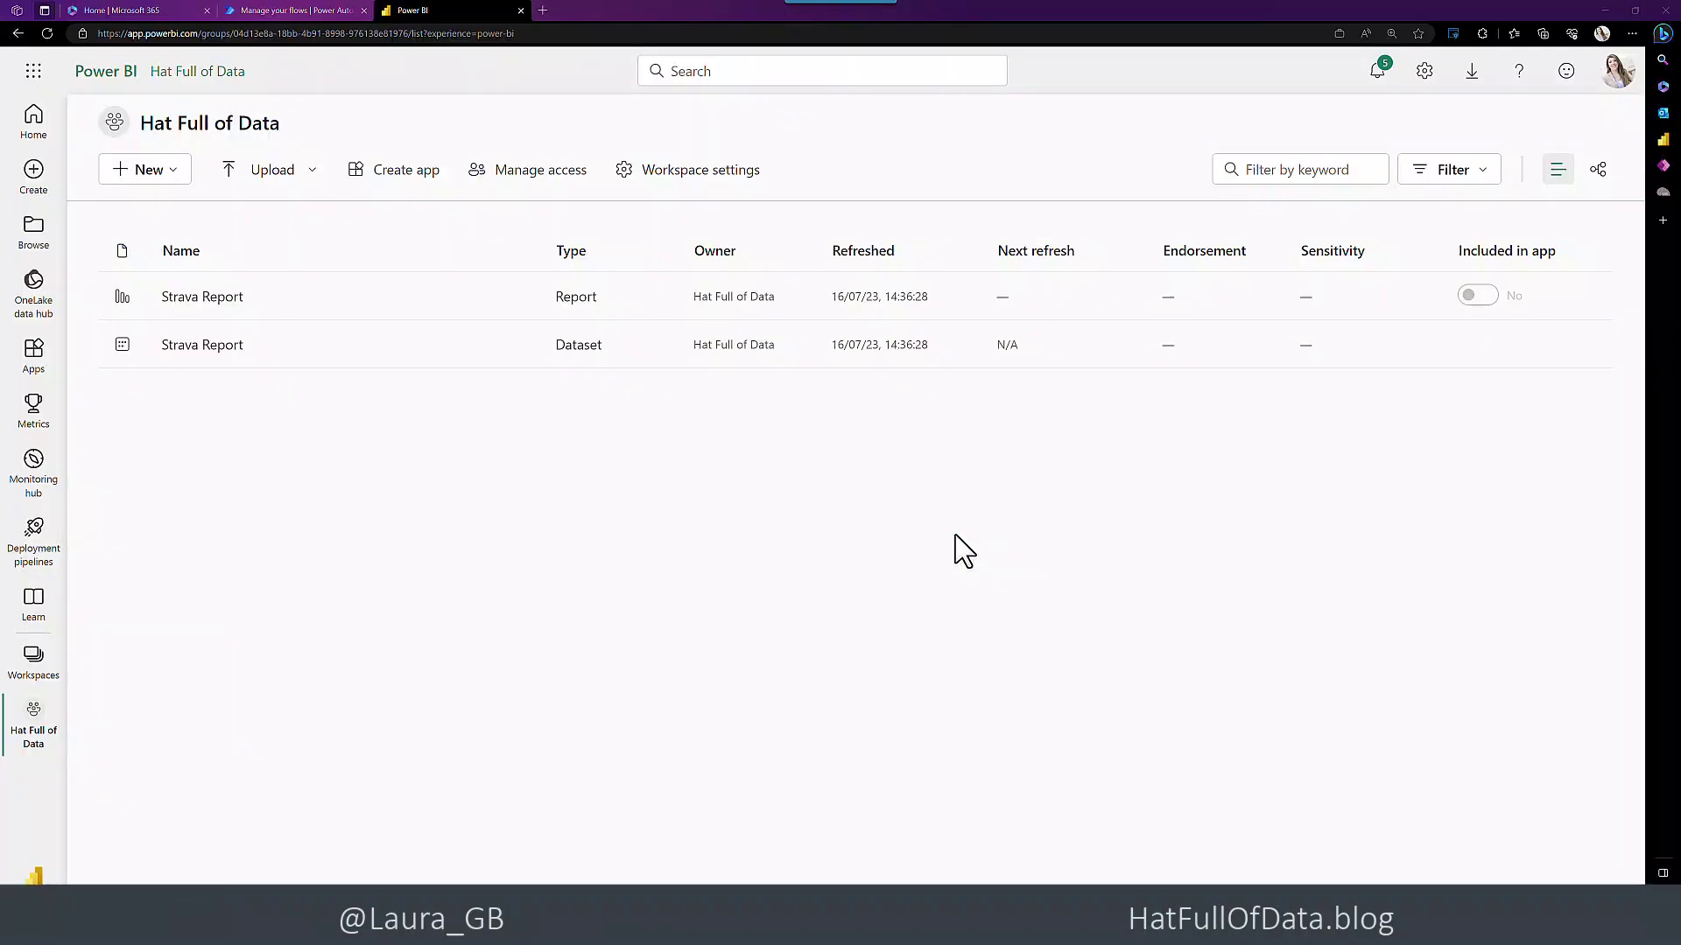
{"action": "key", "text": "F5"}
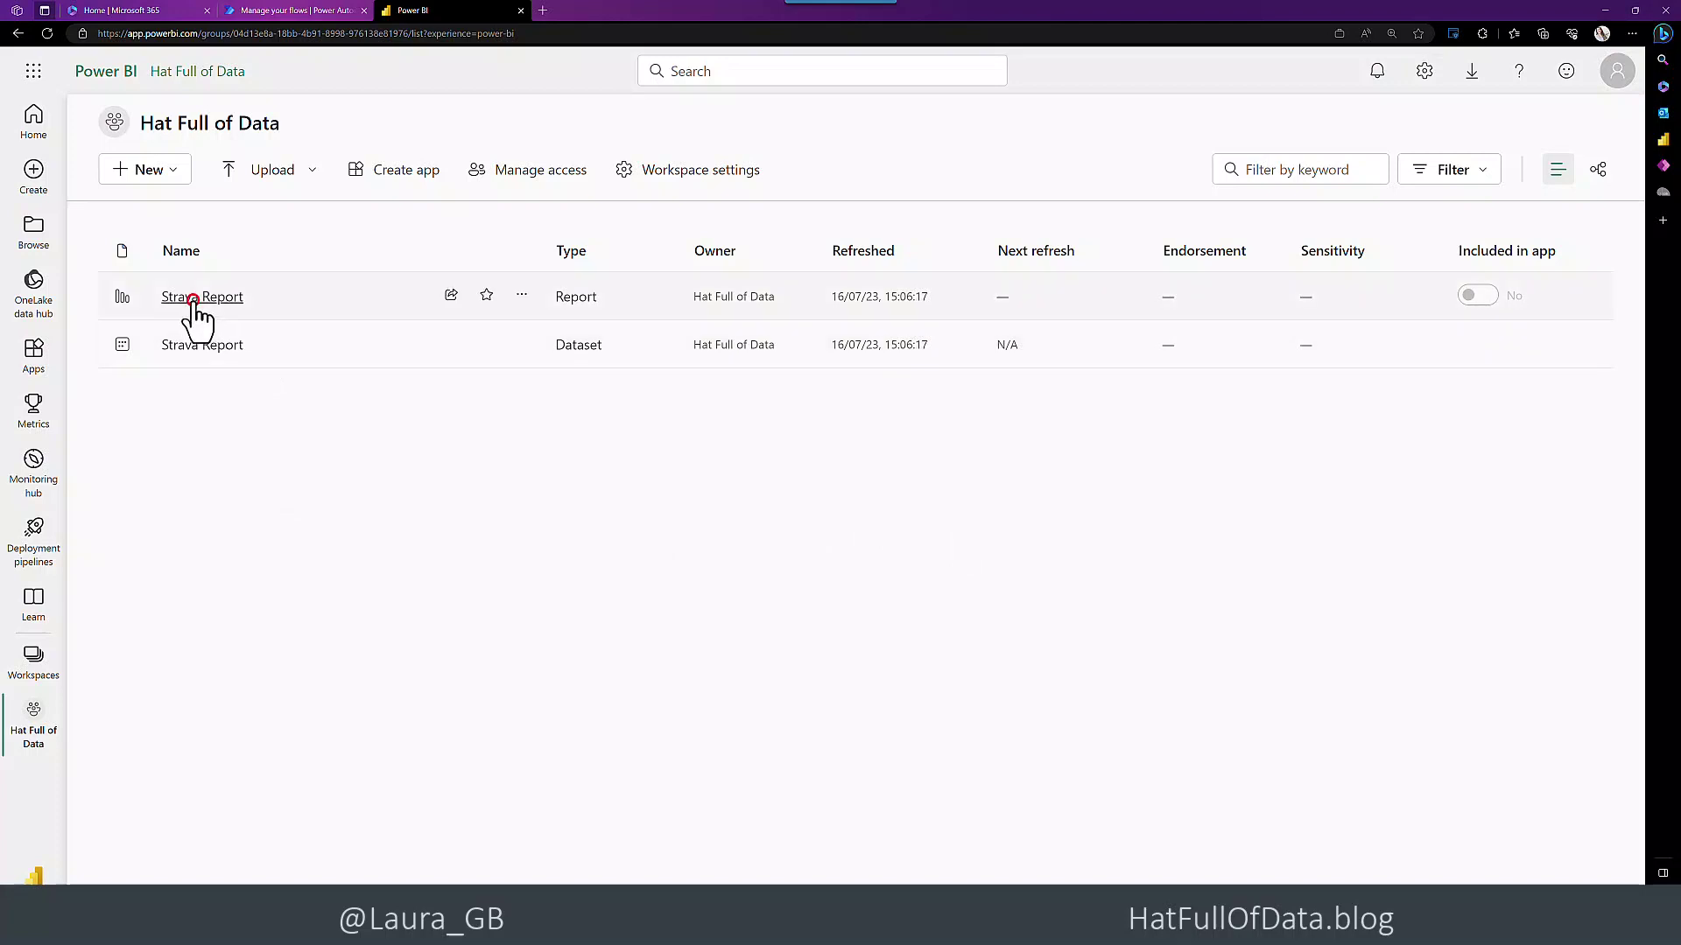
{"action": "left_click", "coordinate": [194, 301]}
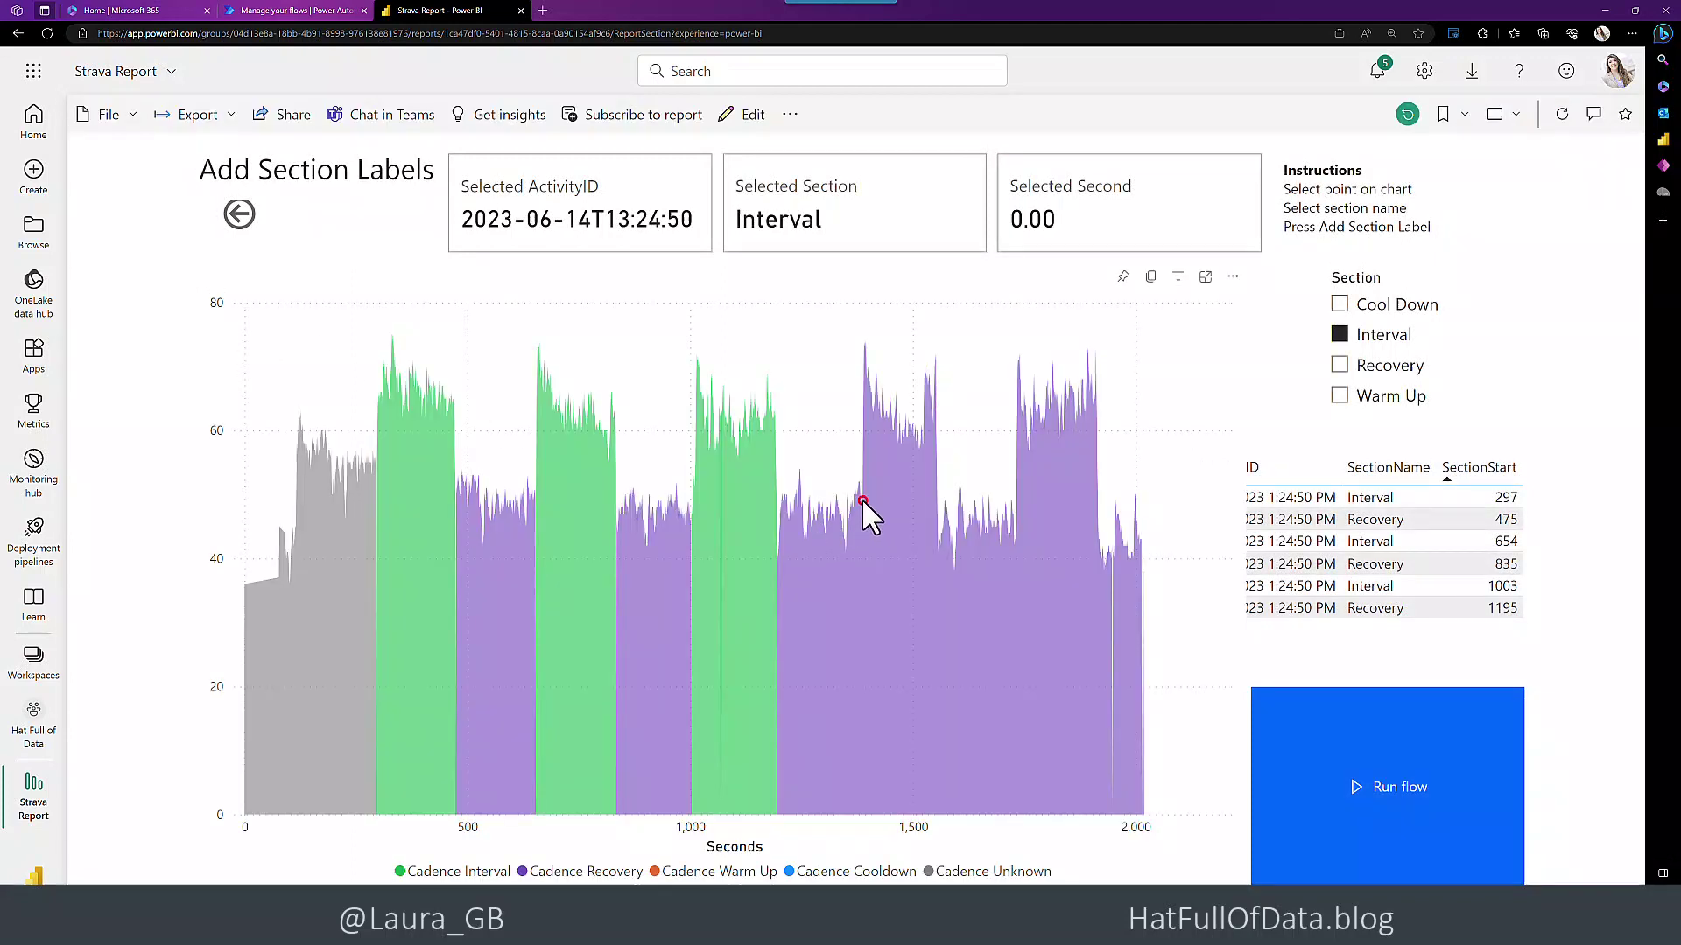
Run the flow for the chart point near 1,390 seconds to add an Interval section, then refresh visuals
{"action": "left_click", "coordinate": [861, 497]}
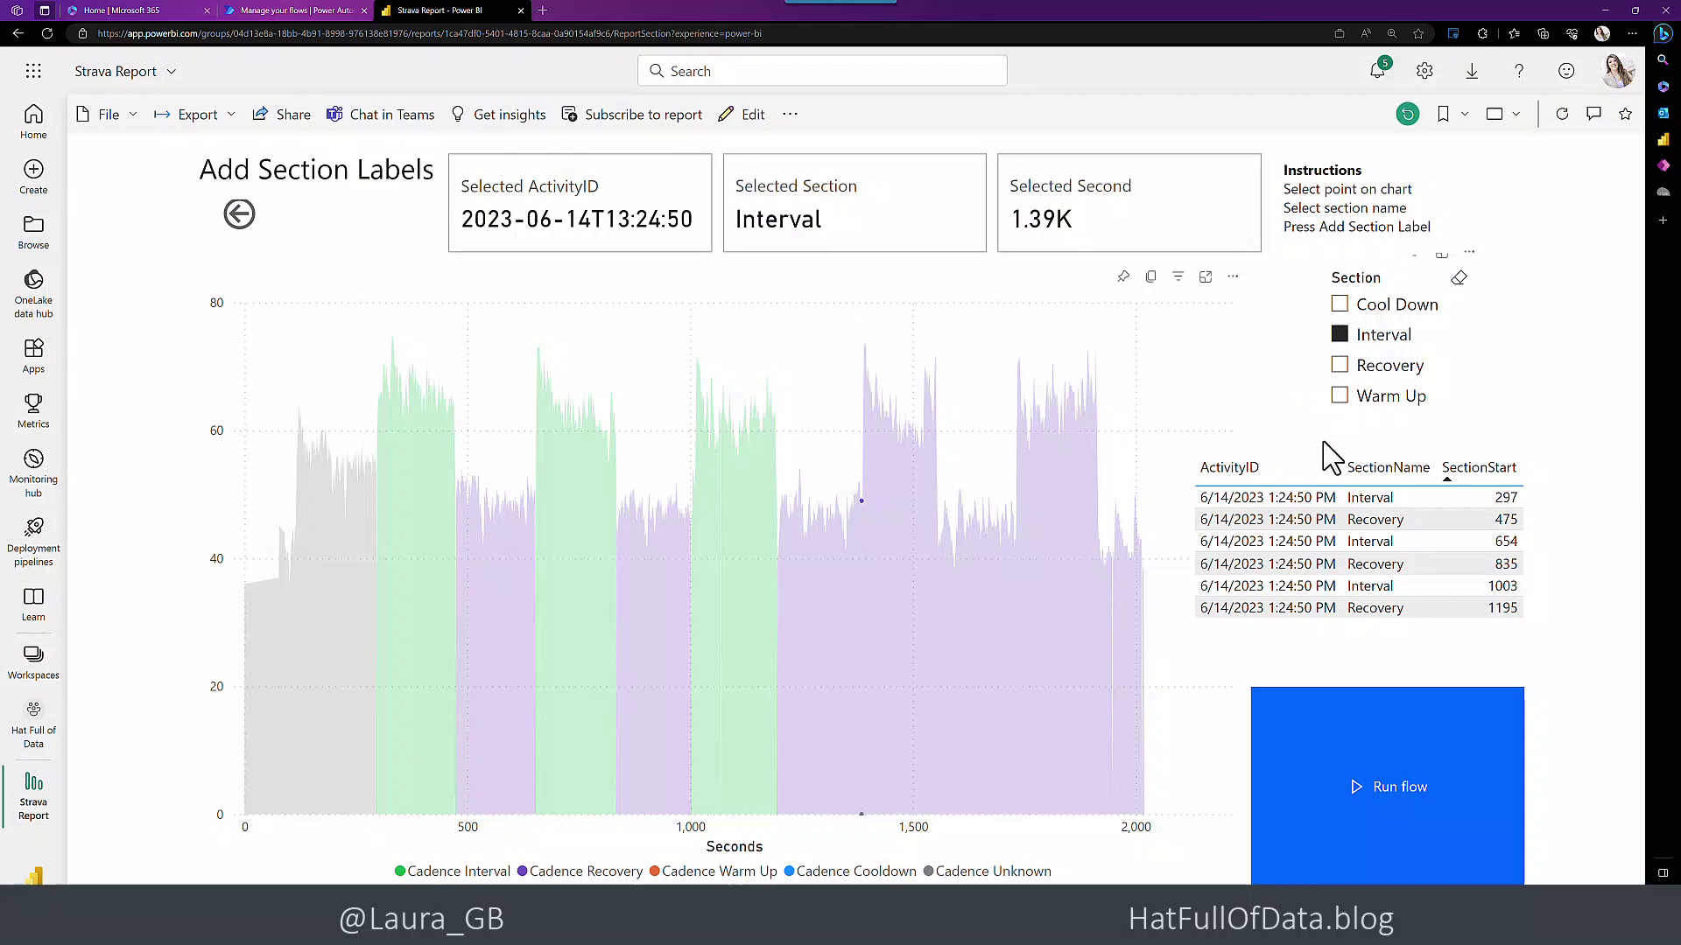
{"action": "left_click", "coordinate": [1349, 797]}
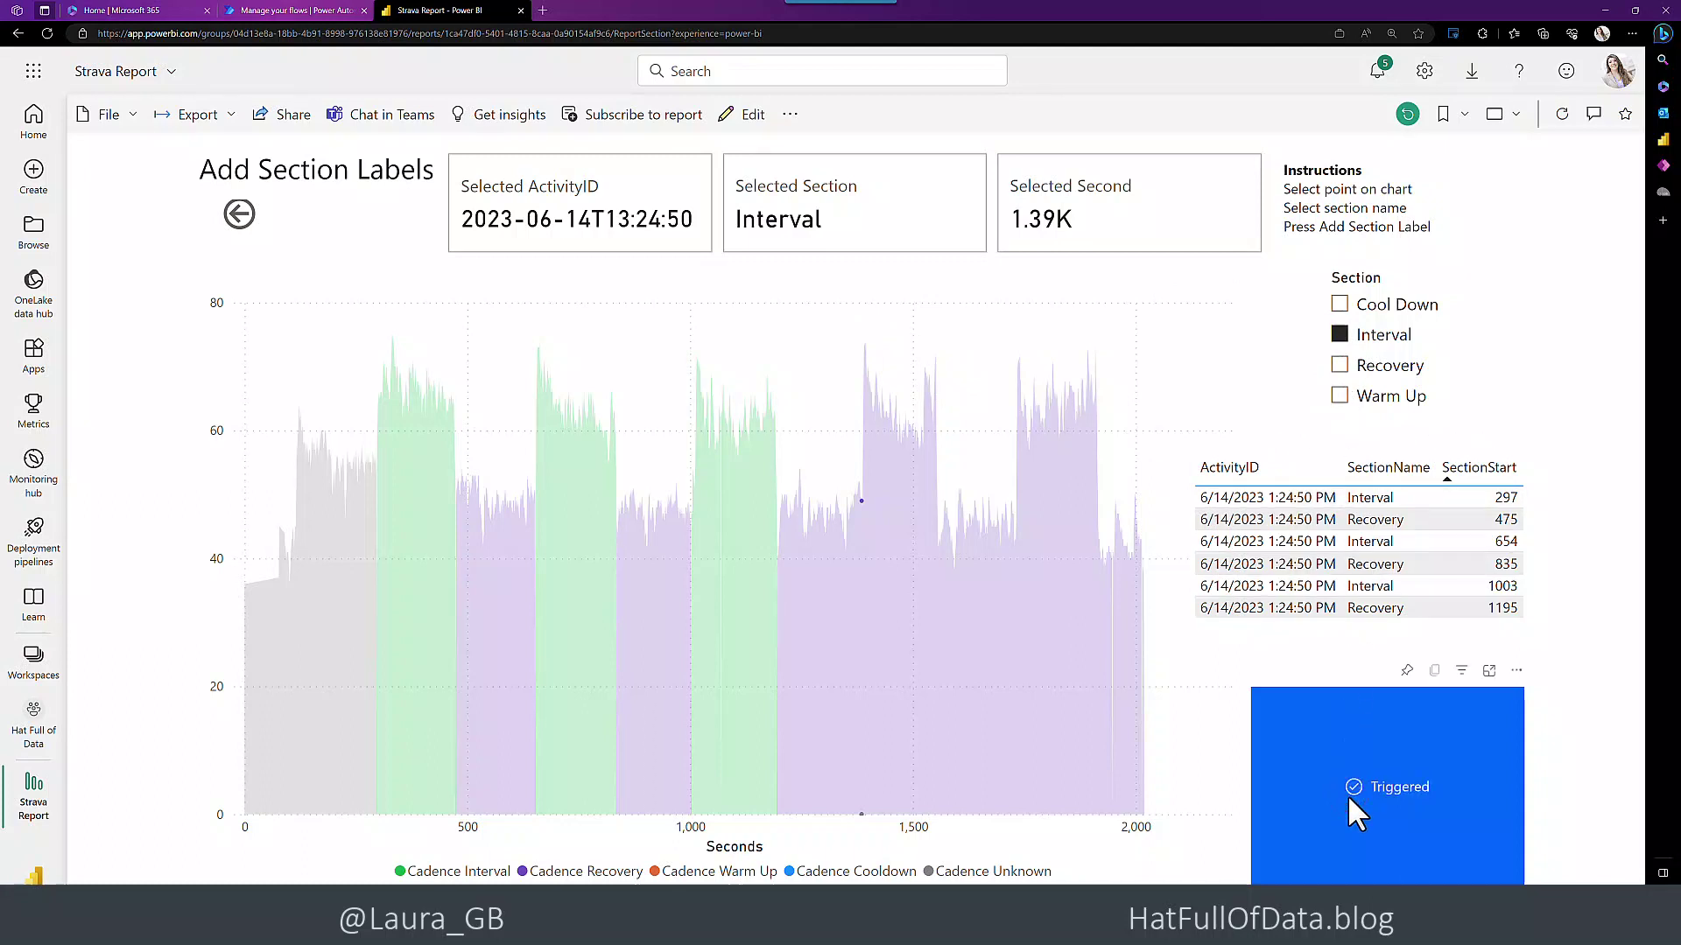
{"action": "left_click", "coordinate": [1563, 121]}
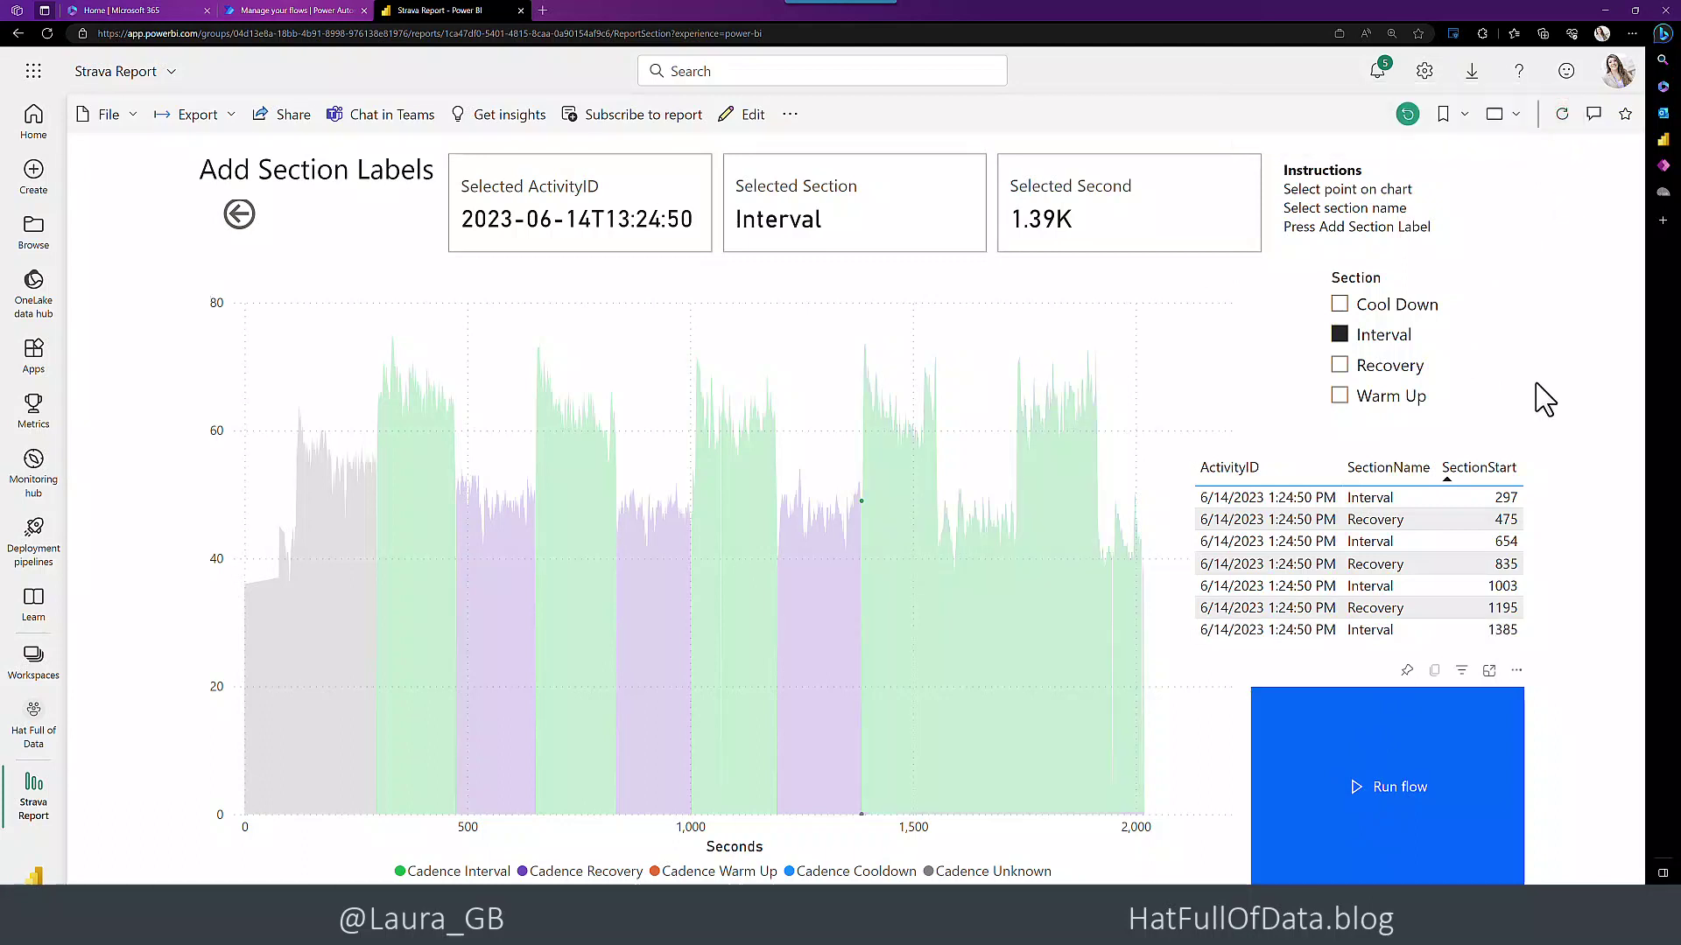
{"action": "left_click", "coordinate": [1125, 335]}
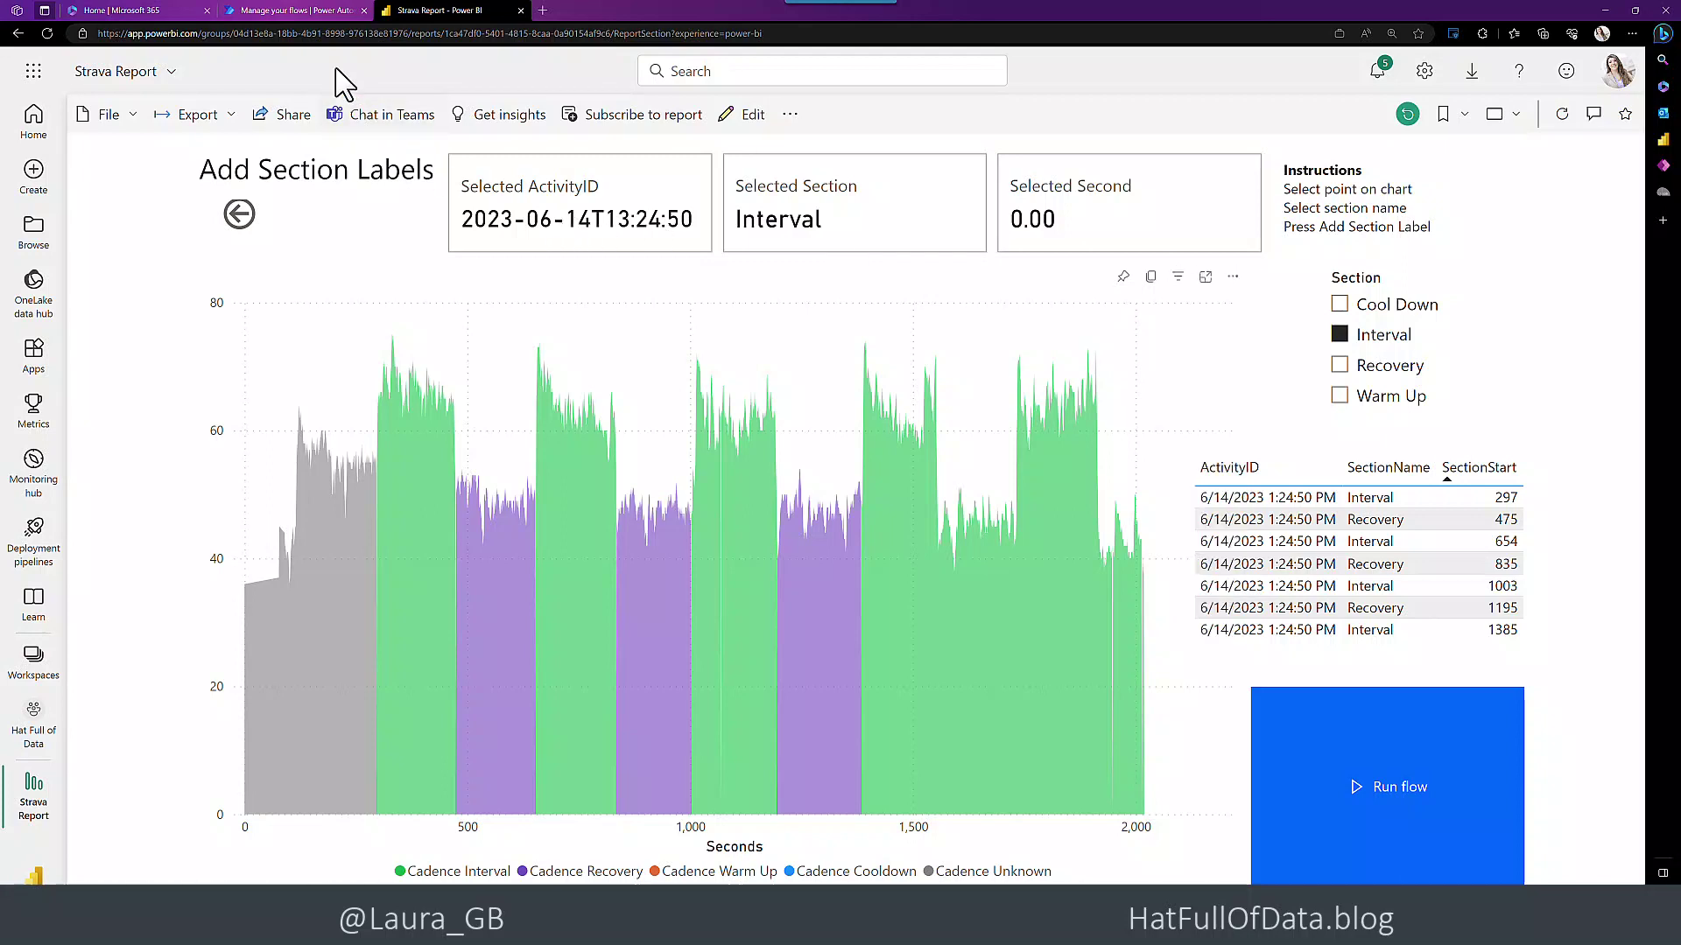
Show Power Automate's Cloud flows list with AddActivitySection, checkSQL and test
{"action": "left_click", "coordinate": [249, 10]}
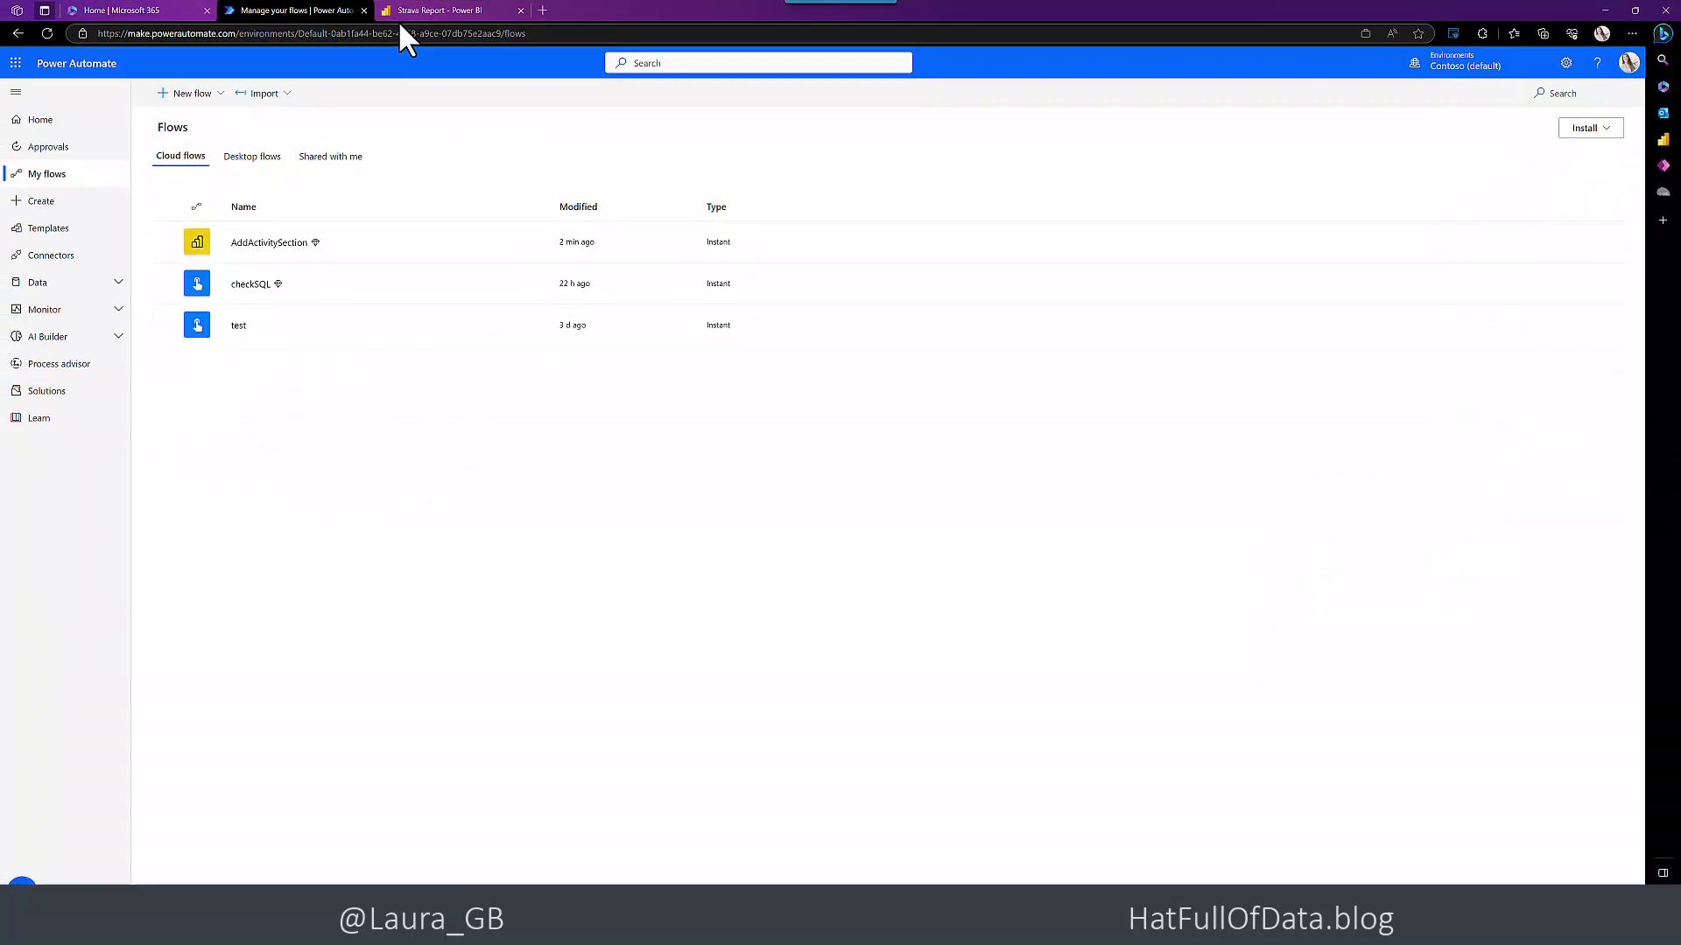
Return to the published Strava Report, whose table shows Interval at 1385
{"action": "left_click", "coordinate": [408, 9]}
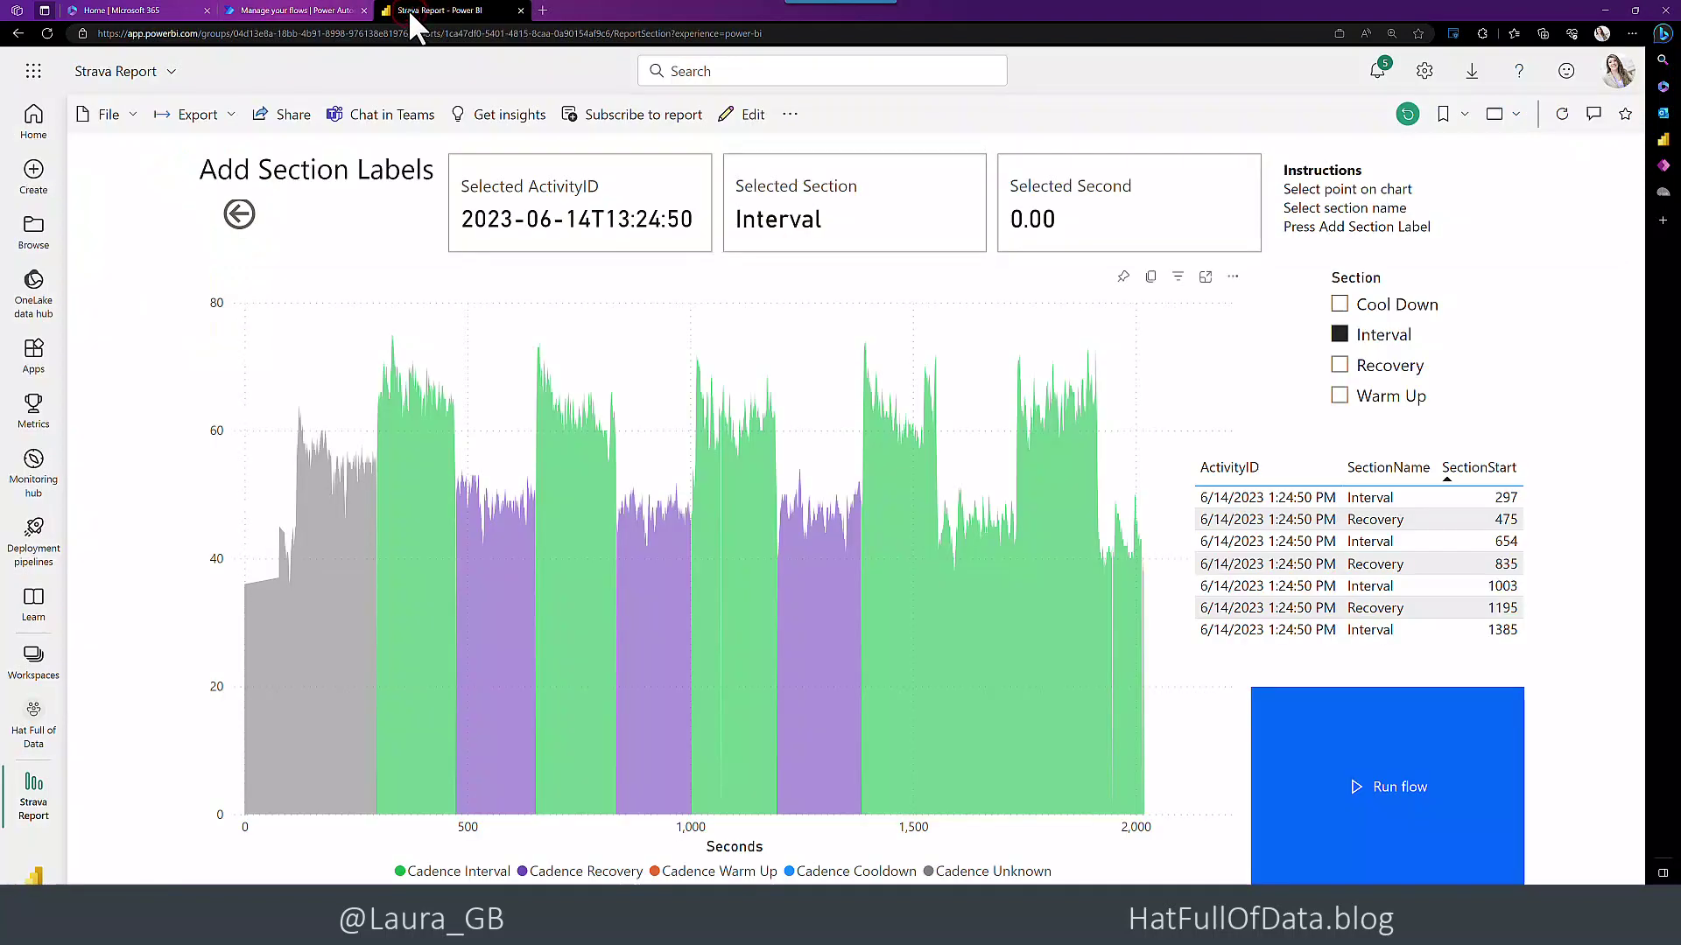